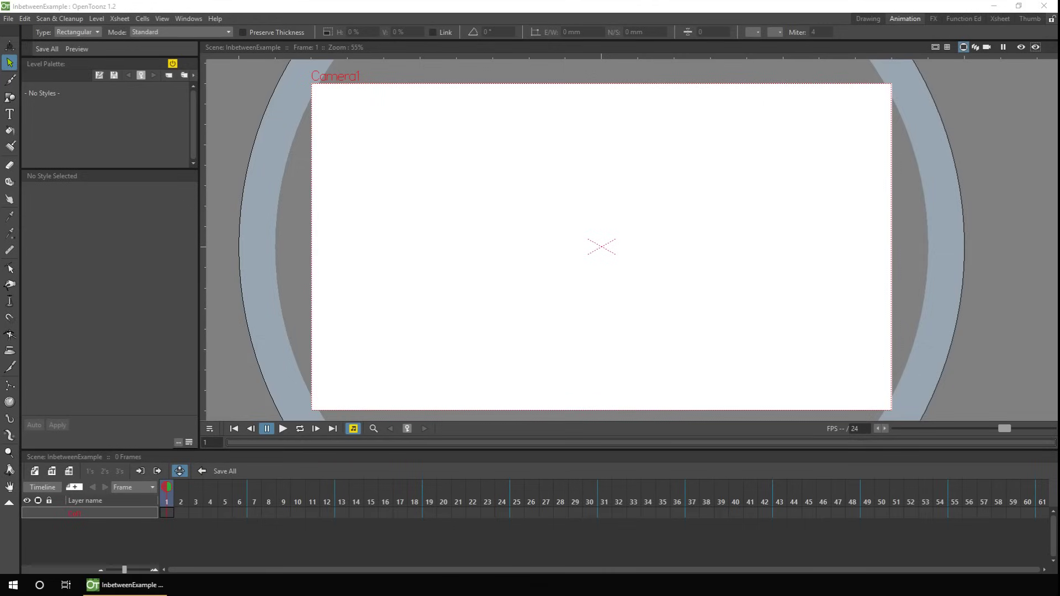
Open the Level Strip and dock it along the far right side of the Animation room's viewer, widening its docked area.
{"action": "left_click", "coordinate": [189, 19]}
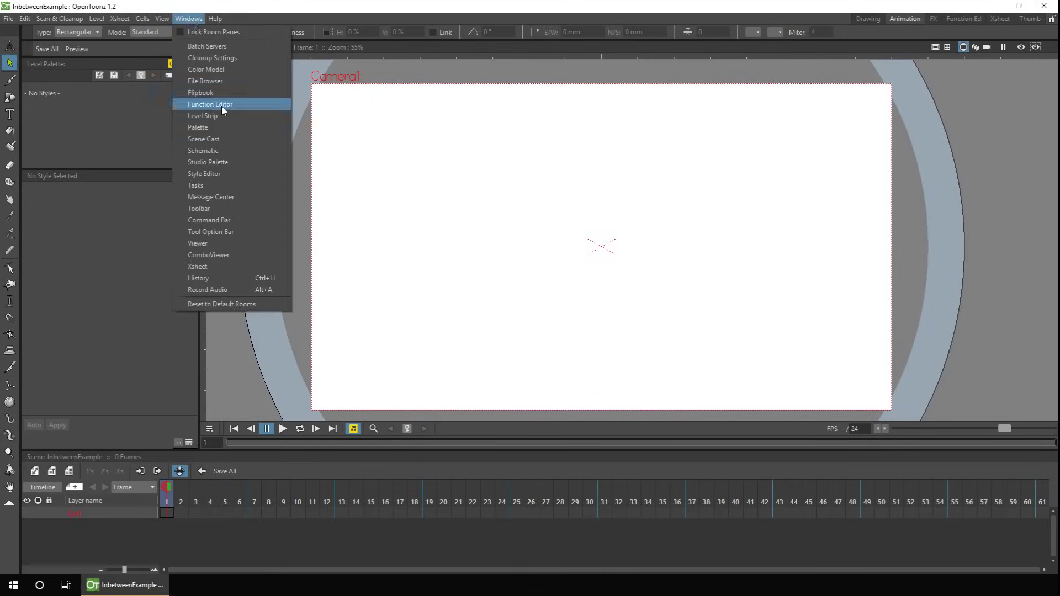
{"action": "left_click", "coordinate": [203, 116]}
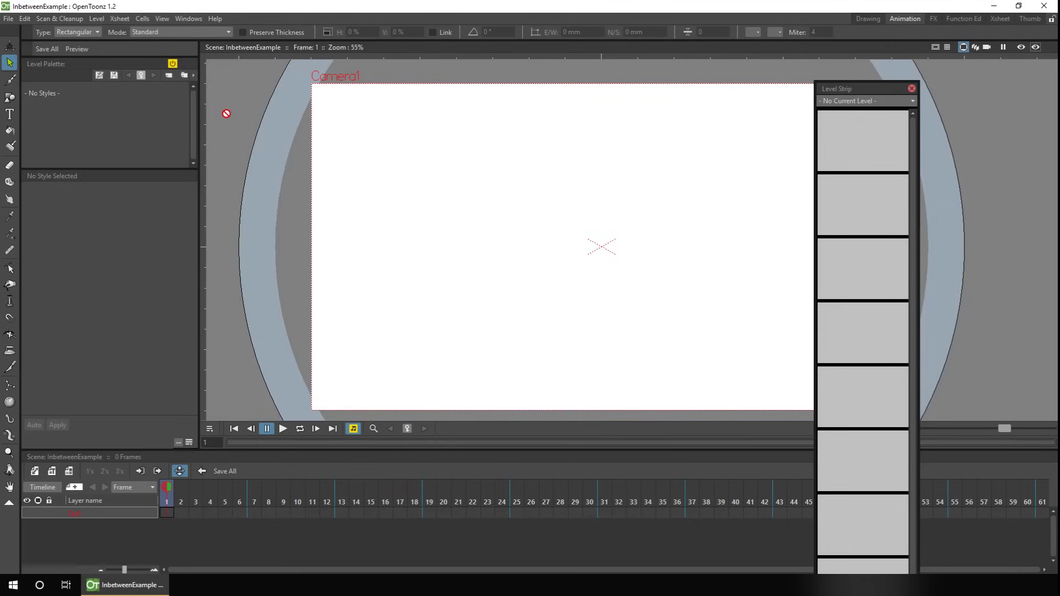
{"action": "left_click_drag", "start_coordinate": [836, 86], "coordinate": [1057, 113]}
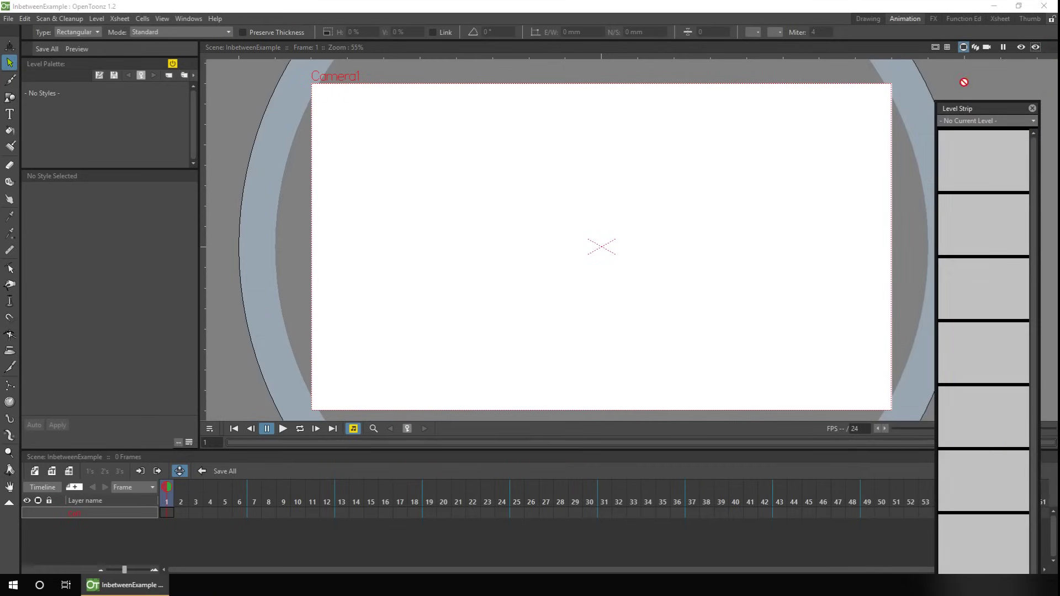
{"action": "left_click", "coordinate": [1016, 5]}
{"action": "left_click_drag", "start_coordinate": [991, 109], "coordinate": [939, 131]}
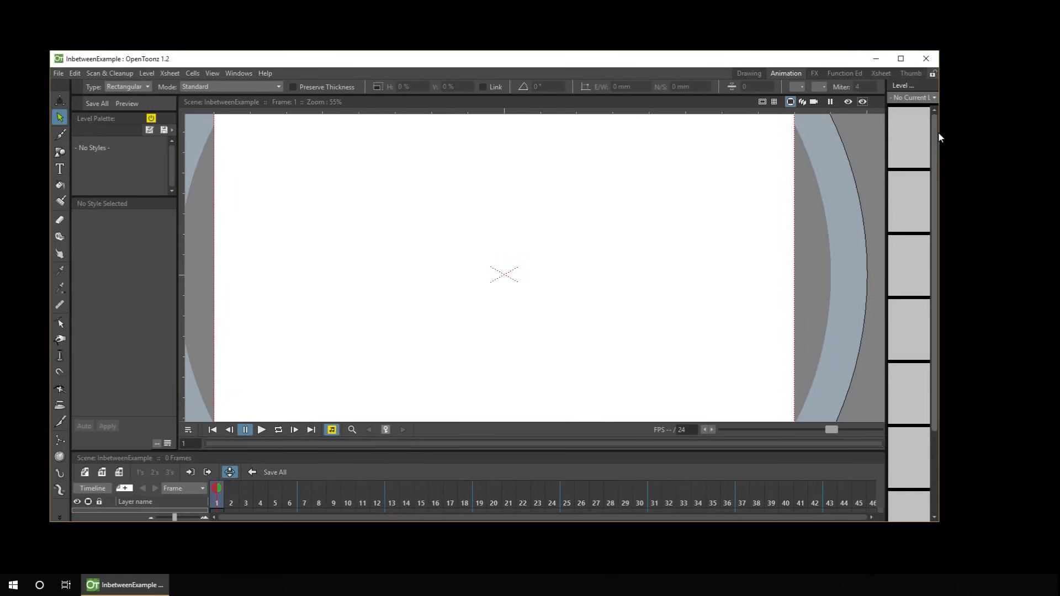
{"action": "left_click", "coordinate": [900, 58]}
{"action": "left_click_drag", "start_coordinate": [920, 224], "coordinate": [947, 225]}
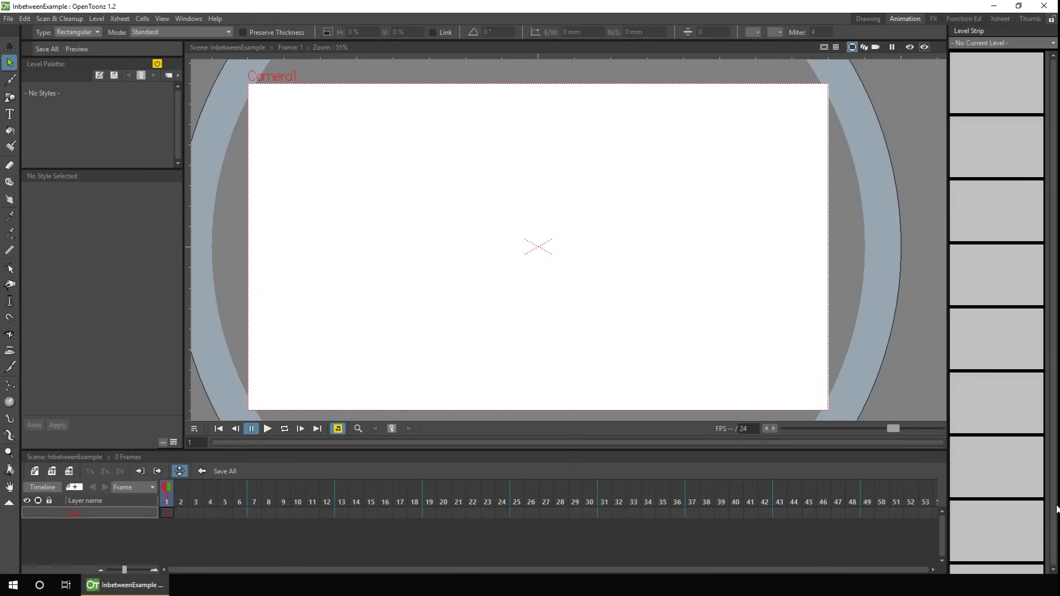
Set the interface icon size preference to 80 x 45 and close the program so the change applies on restart.
{"action": "left_click", "coordinate": [8, 18]}
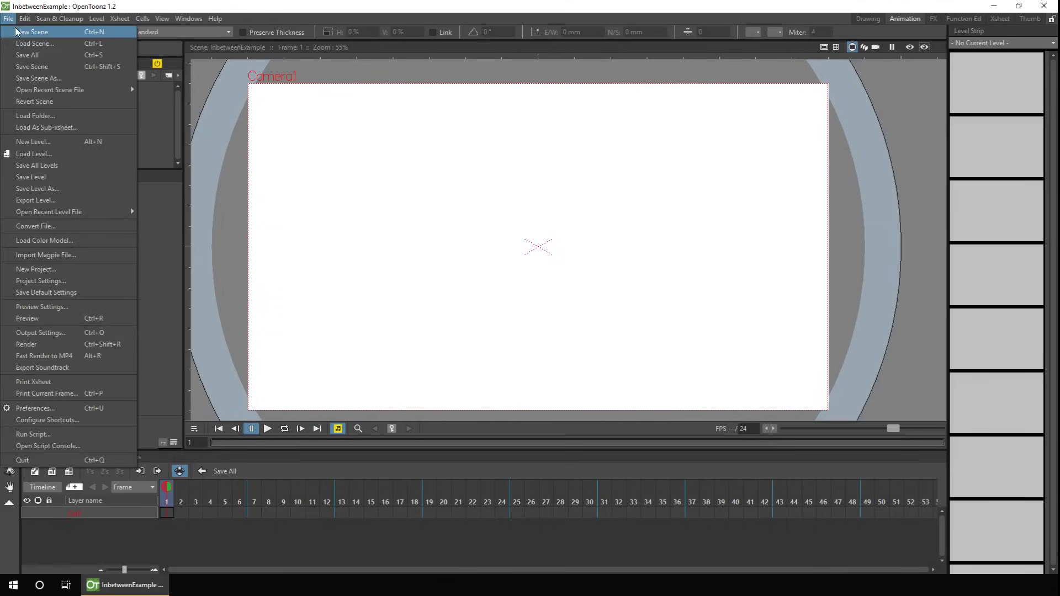
{"action": "left_click", "coordinate": [18, 410]}
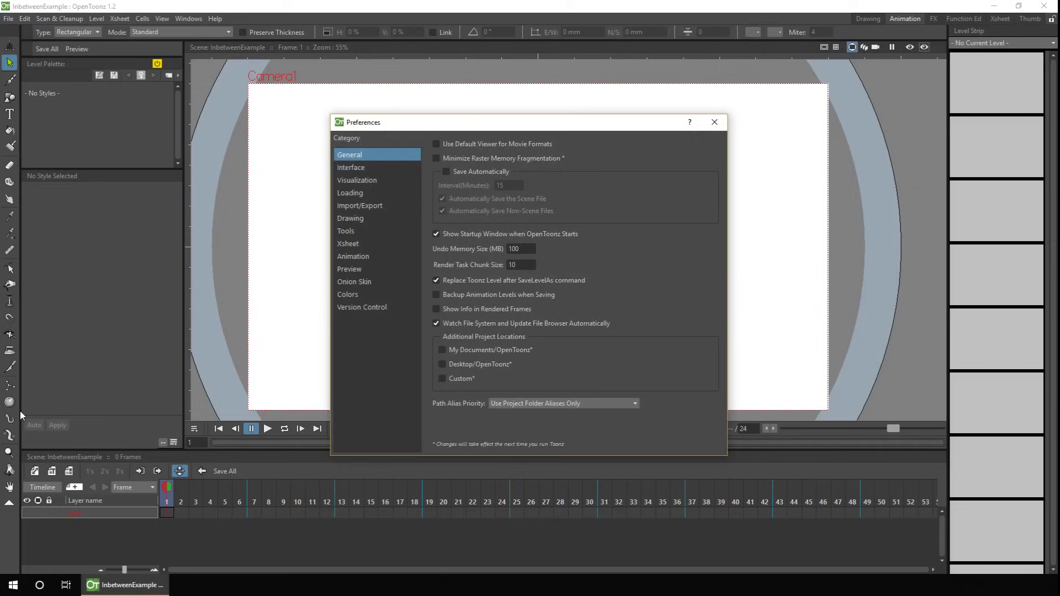
{"action": "left_click", "coordinate": [359, 167]}
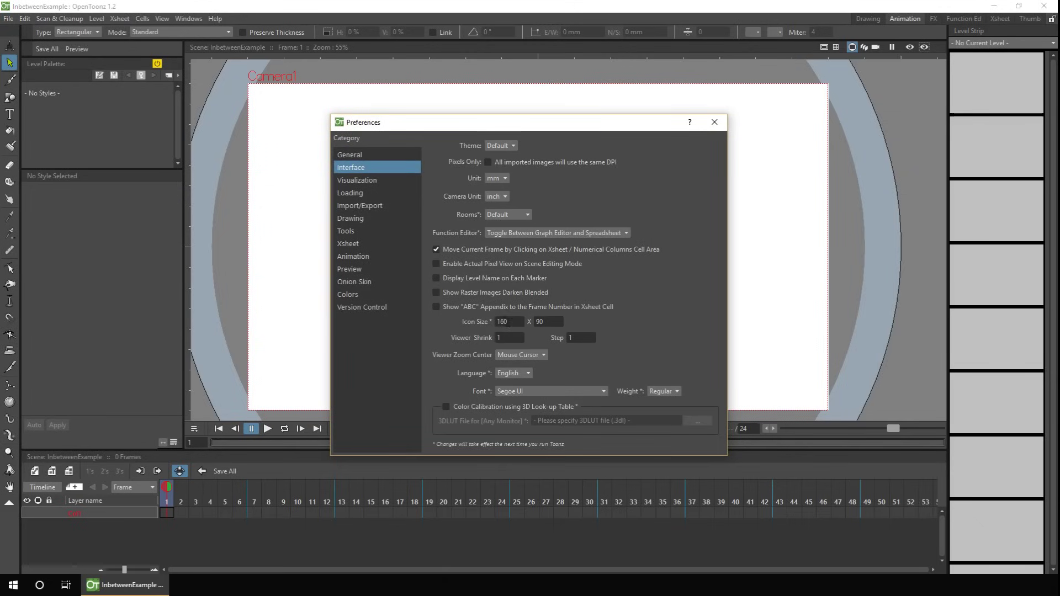
{"action": "double_click", "coordinate": [515, 322]}
{"action": "type", "text": "80"}
{"action": "double_click", "coordinate": [554, 321]}
{"action": "type", "text": "45"}
{"action": "left_click", "coordinate": [714, 122]}
{"action": "left_click", "coordinate": [1045, 7]}
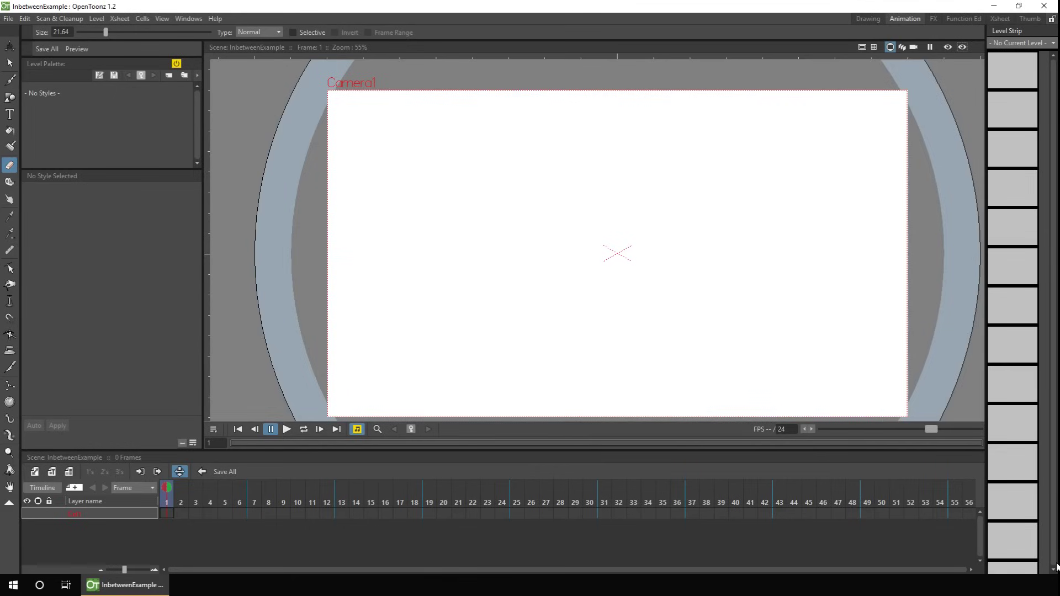
Create a new vector level and draw a small rectangle near the upper-left corner of the camera area in frame 1.
{"action": "left_click", "coordinate": [34, 471]}
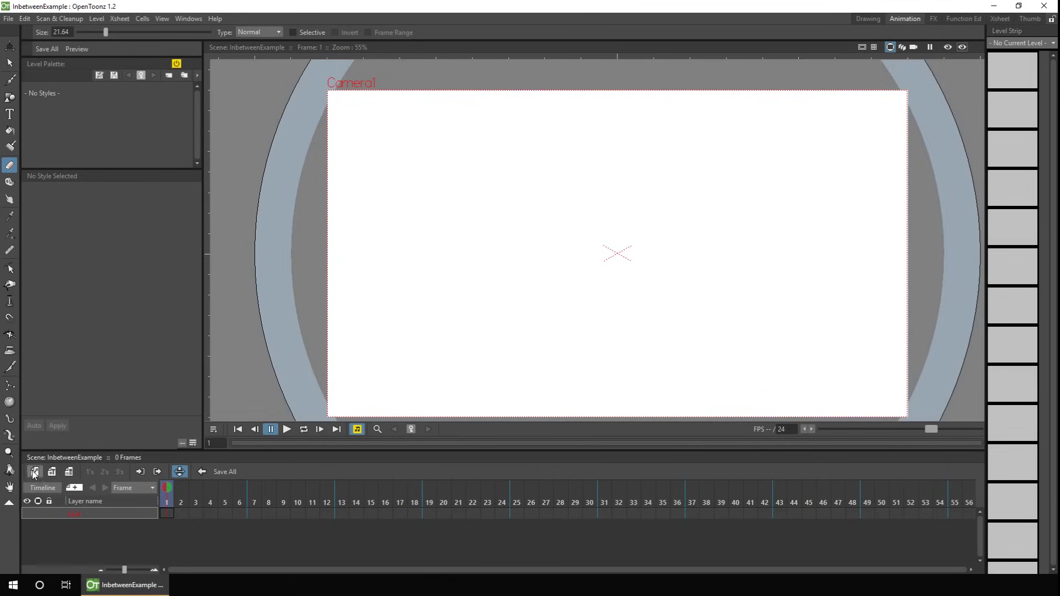
{"action": "left_click", "coordinate": [500, 255]}
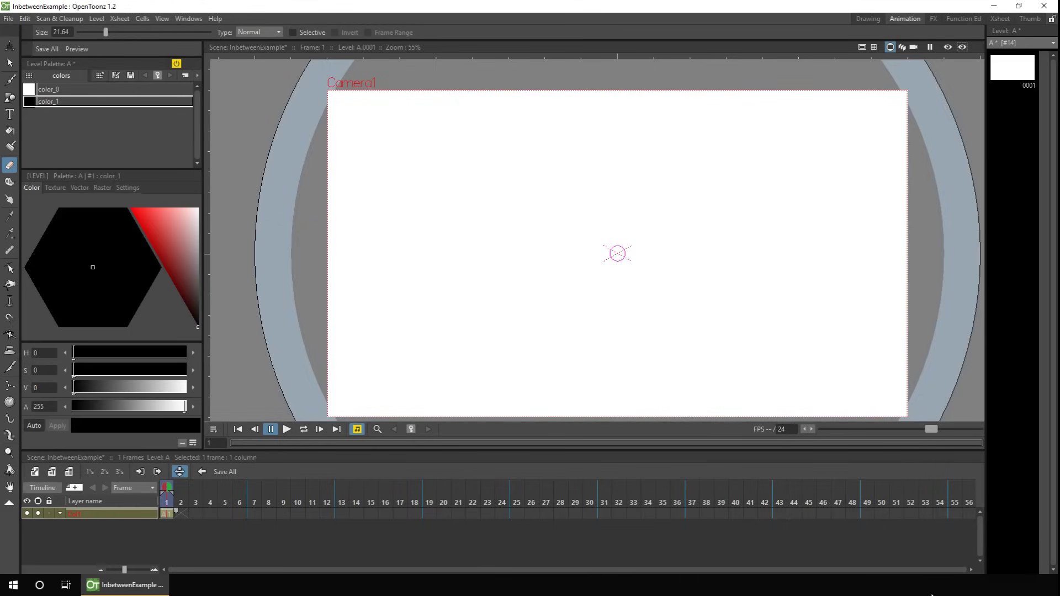
{"action": "left_click", "coordinate": [10, 98]}
{"action": "left_click", "coordinate": [260, 31]}
{"action": "left_click", "coordinate": [269, 41]}
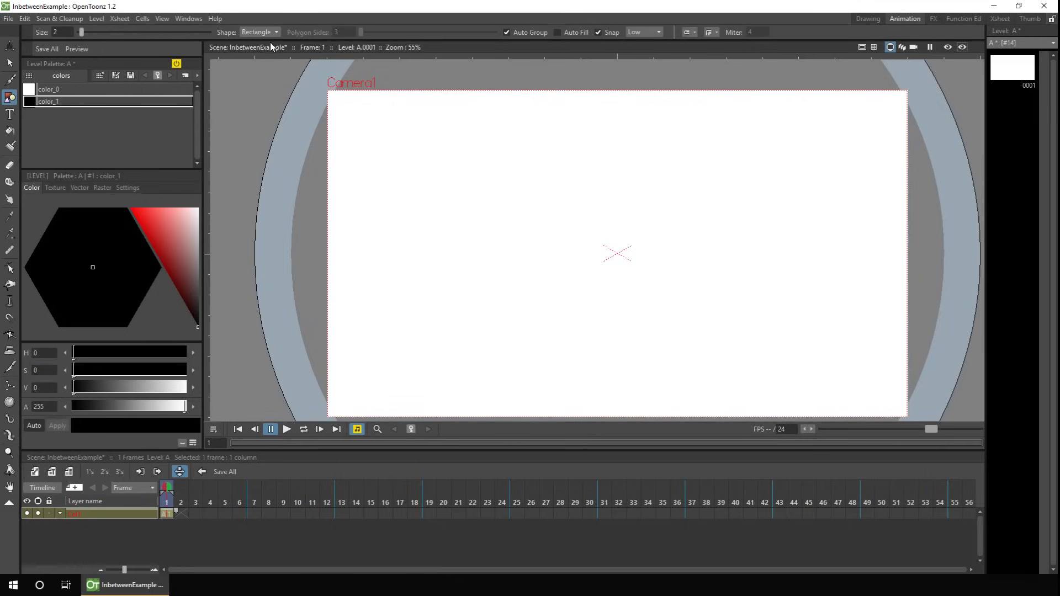
{"action": "left_click_drag", "start_coordinate": [352, 121], "coordinate": [411, 174]}
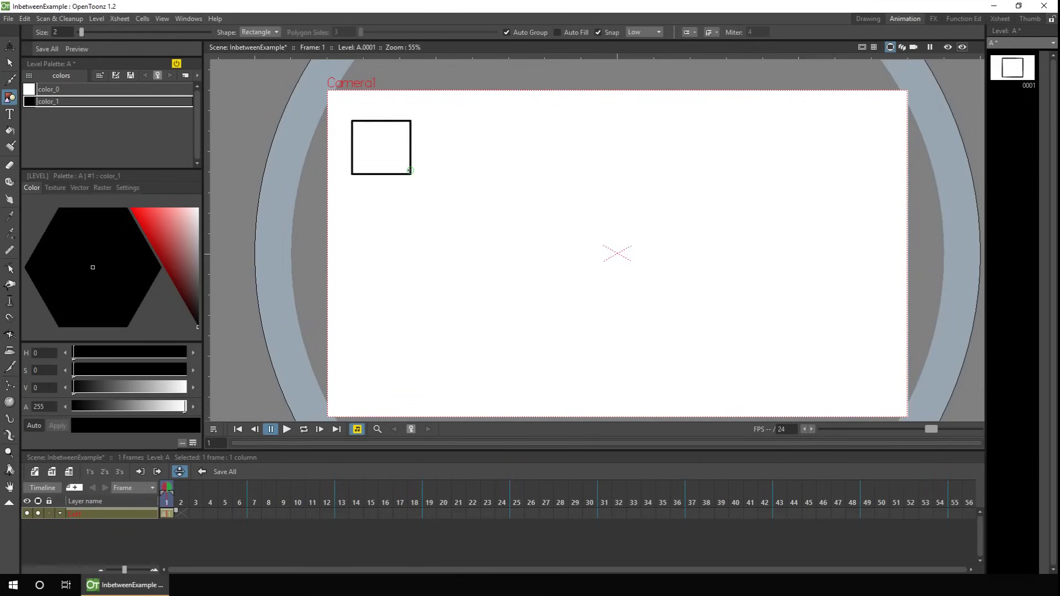
Draw a small circle near the upper-right corner of the camera area in frame 2, with frame 1 shown as onion skin.
{"action": "left_click", "coordinate": [183, 514]}
{"action": "left_click", "coordinate": [259, 31]}
{"action": "left_click", "coordinate": [265, 48]}
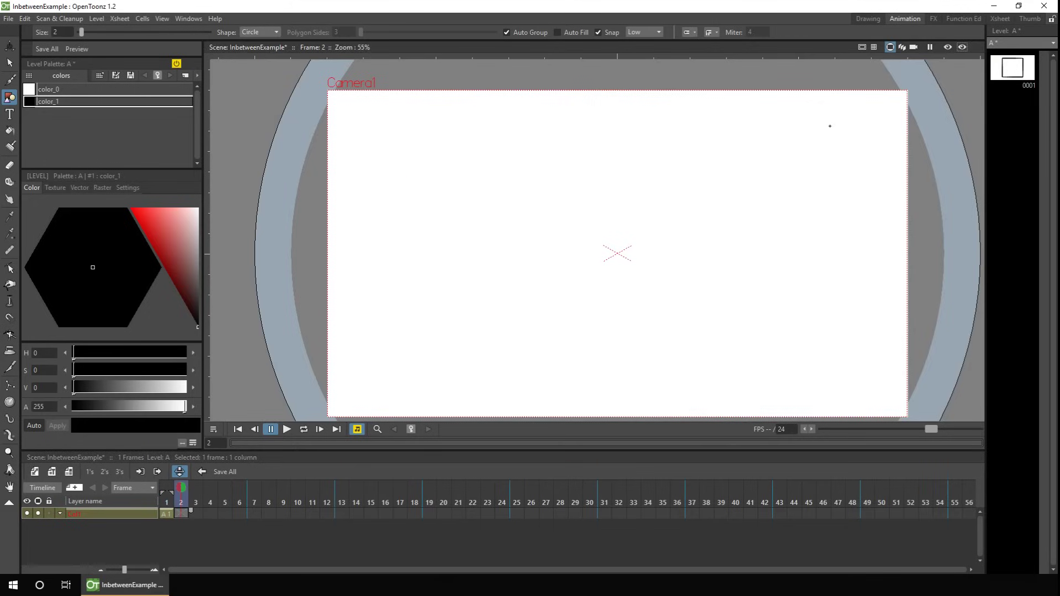
{"action": "left_click", "coordinate": [170, 491]}
{"action": "left_click_drag", "start_coordinate": [798, 142], "coordinate": [814, 166]}
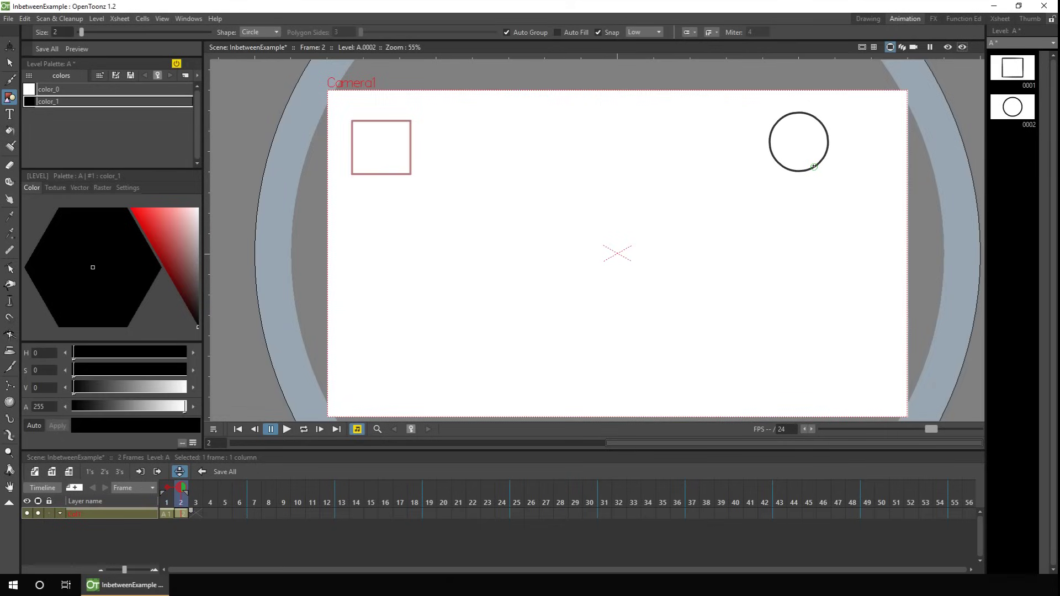
Insert ten blank drawings before the circle drawing in the level strip.
{"action": "left_click", "coordinate": [1016, 110]}
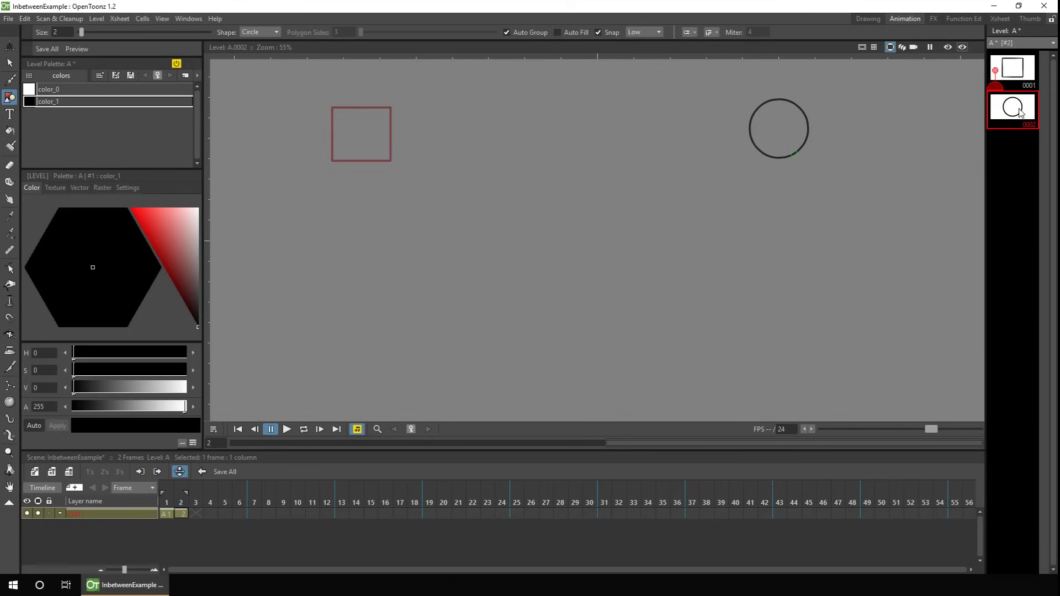
{"action": "right_click", "coordinate": [1019, 113]}
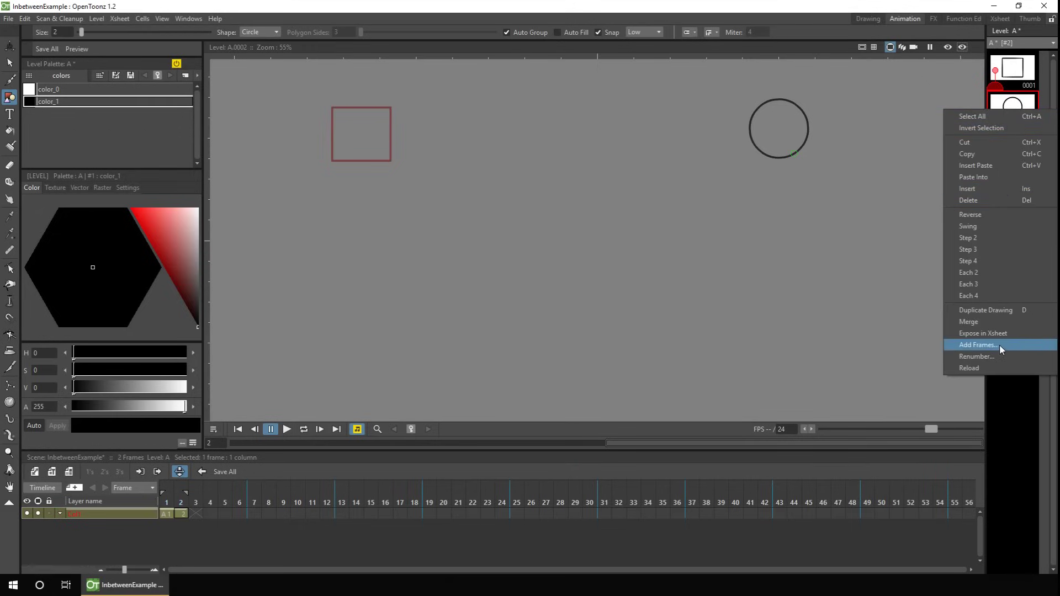
{"action": "left_click", "coordinate": [1010, 101]}
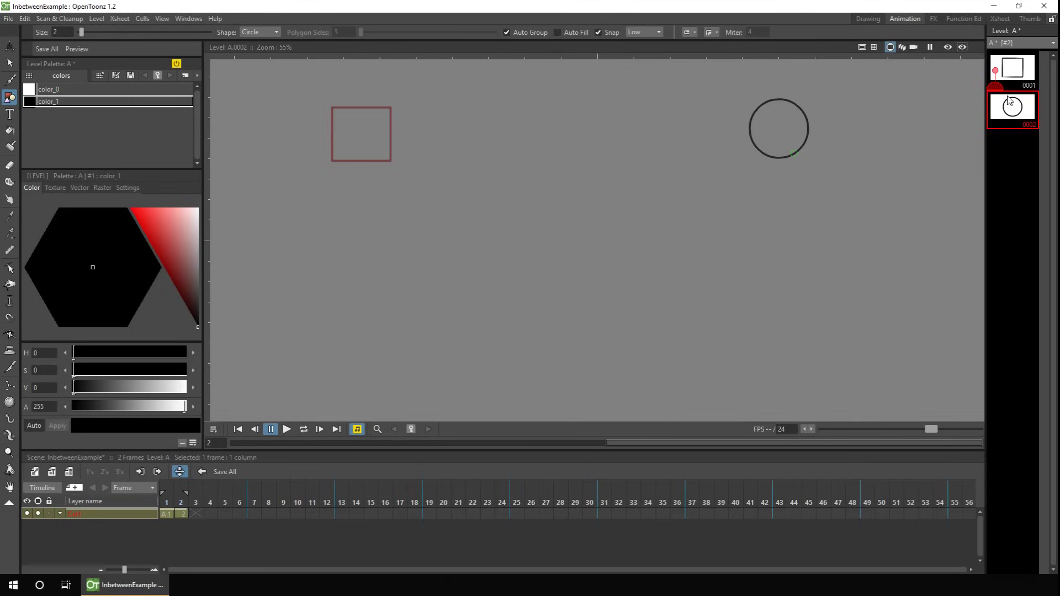
{"action": "key", "text": "Insert"}
{"action": "key", "text": "Insert"}
{"action": "key", "text": "Insert"}
{"action": "key", "text": "Insert"}
{"action": "key", "text": "Insert"}
{"action": "key", "text": "Insert"}
{"action": "key", "text": "Insert"}
{"action": "key", "text": "Insert"}
{"action": "key", "text": "Insert"}
{"action": "key", "text": "Insert"}
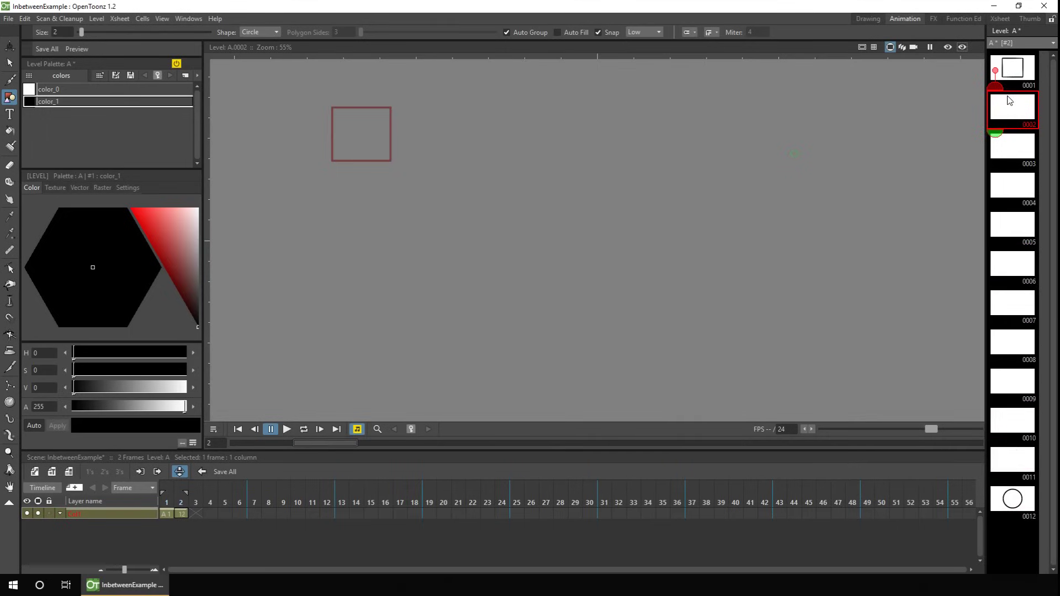
Inbetween drawings 1 to 12 in the level strip using Linear interpolation.
{"action": "left_click", "coordinate": [1010, 68]}
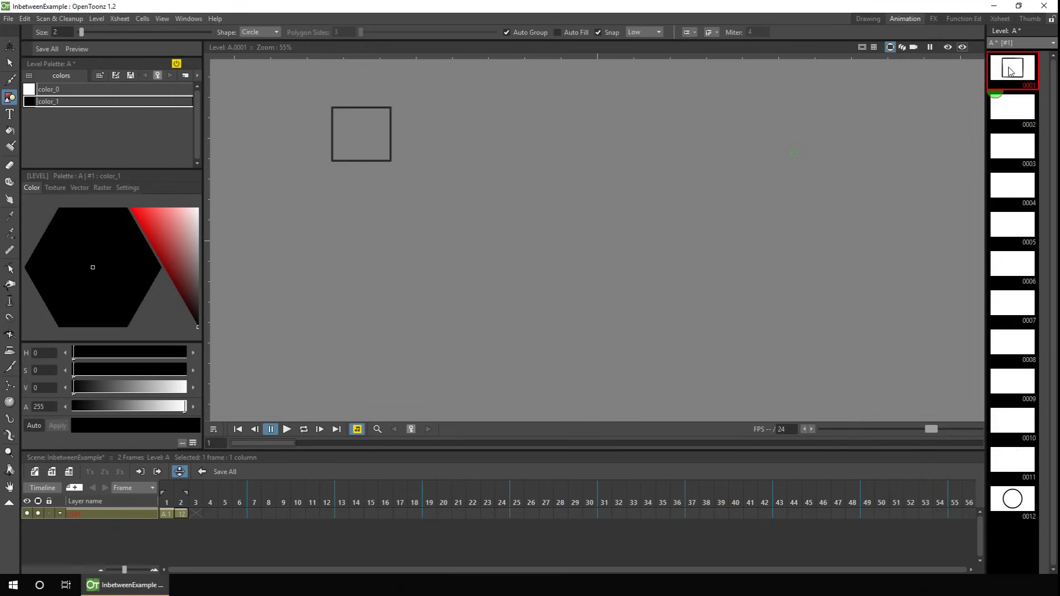
{"action": "left_click", "coordinate": [1015, 501], "text": "shift"}
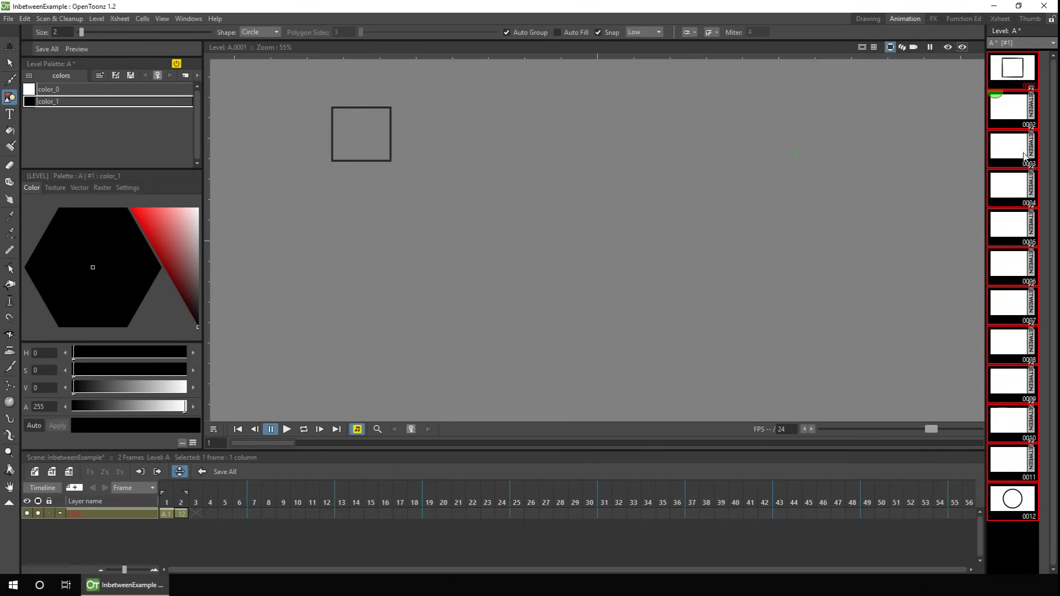
{"action": "left_click", "coordinate": [1031, 224]}
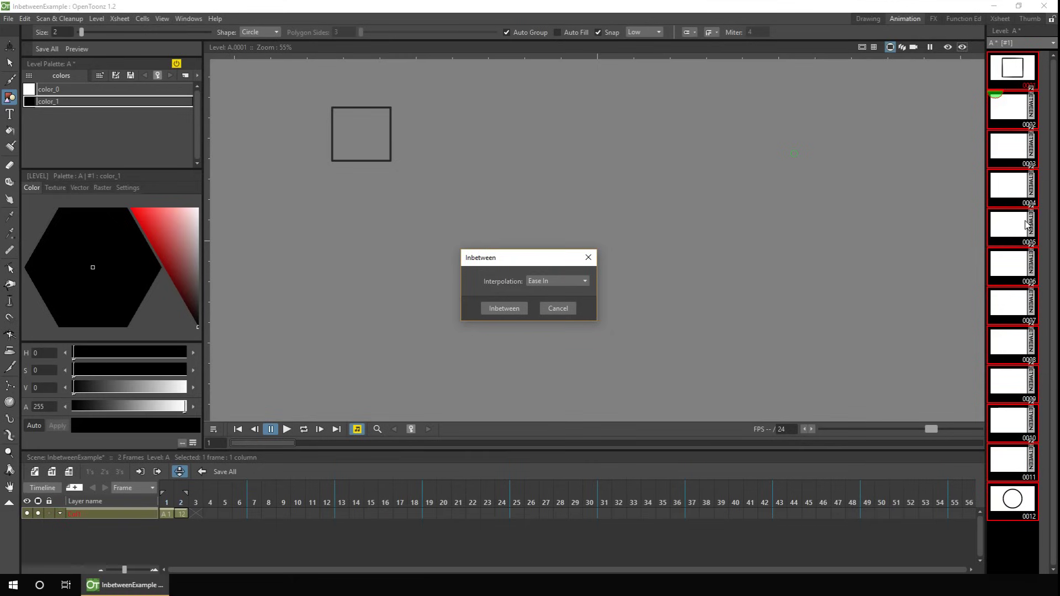
{"action": "left_click", "coordinate": [557, 281]}
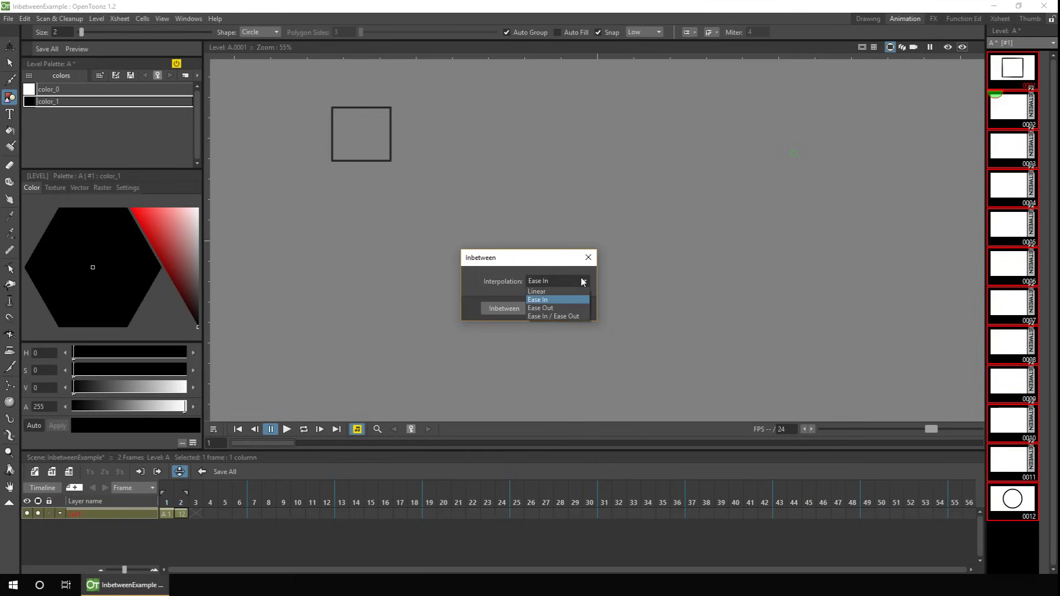
{"action": "left_click", "coordinate": [538, 290]}
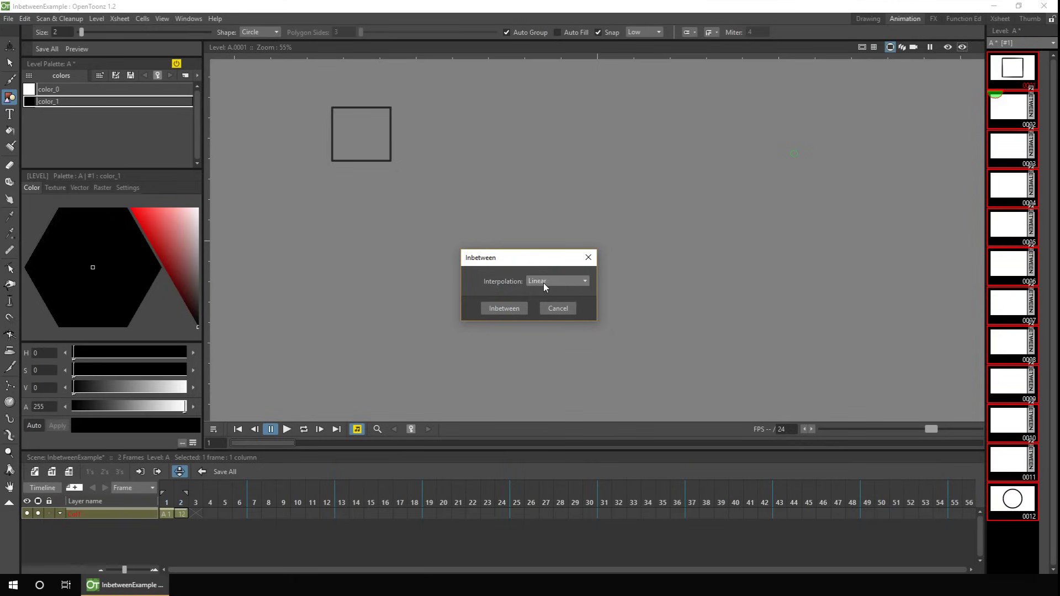
{"action": "left_click", "coordinate": [502, 308]}
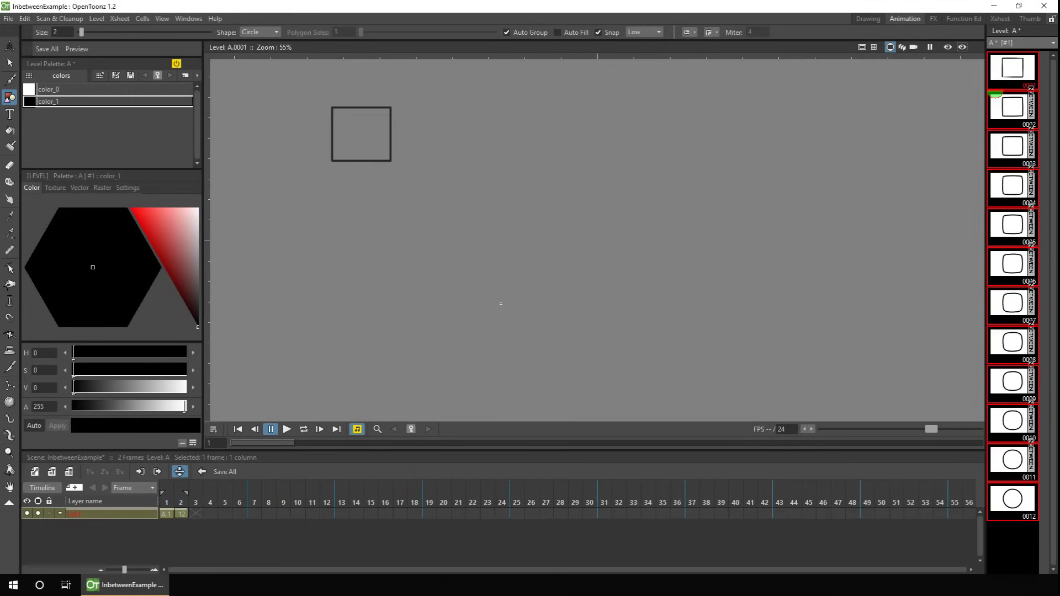
Examine drawings 1 to 12 one by one to review how the rectangle morphs into the circle.
{"action": "left_click", "coordinate": [1013, 71]}
{"action": "left_click", "coordinate": [1011, 105]}
{"action": "left_click", "coordinate": [1011, 147]}
{"action": "left_click", "coordinate": [1013, 185]}
{"action": "left_click", "coordinate": [1011, 232]}
{"action": "left_click", "coordinate": [1011, 263]}
{"action": "left_click", "coordinate": [1019, 306]}
{"action": "left_click", "coordinate": [1018, 345]}
{"action": "left_click", "coordinate": [1023, 382]}
{"action": "left_click", "coordinate": [1016, 426]}
{"action": "left_click", "coordinate": [1013, 452]}
{"action": "left_click", "coordinate": [1010, 498]}
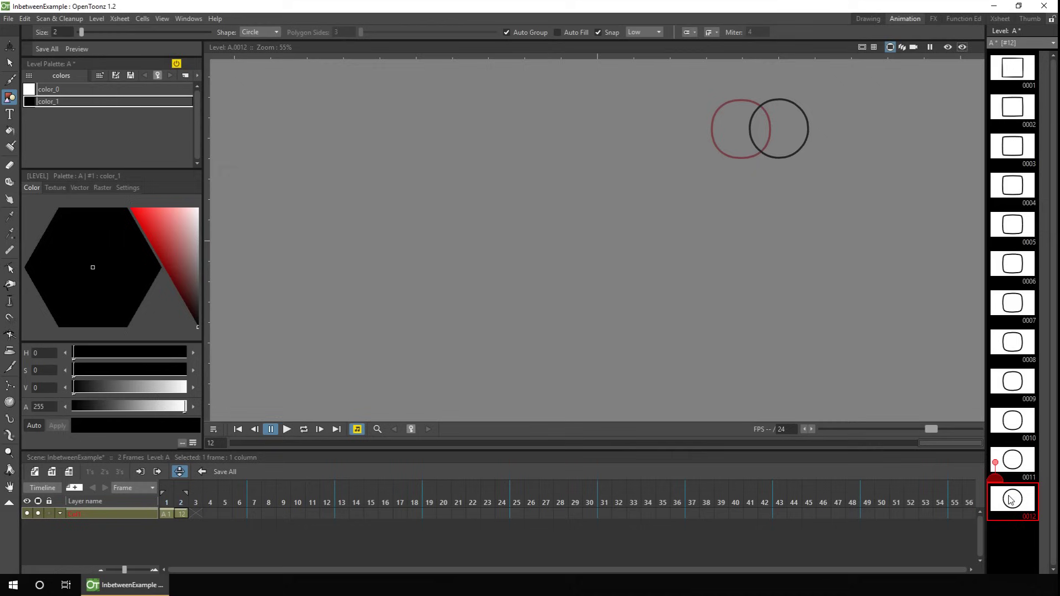
Clear the frame 2 cell and place drawings 2 to 12 from the level strip on the timeline starting at frame 2.
{"action": "left_click", "coordinate": [182, 514]}
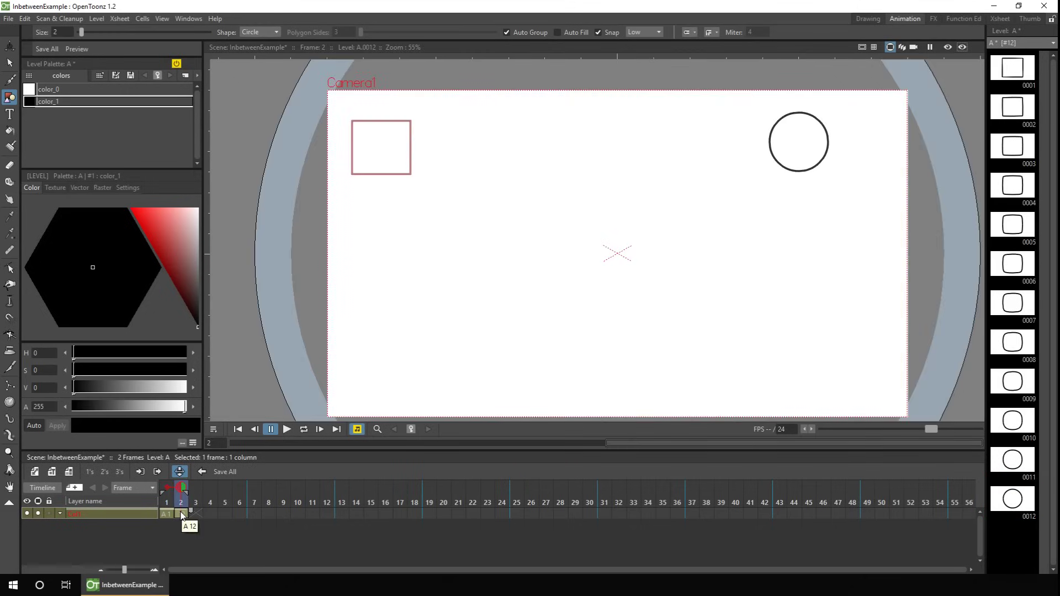
{"action": "key", "text": "Delete"}
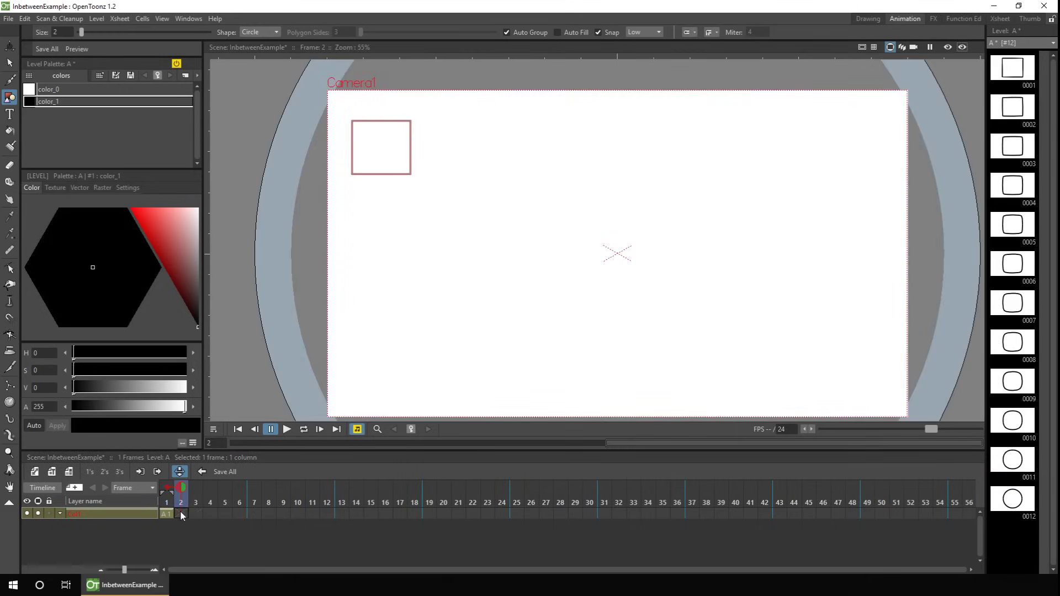
{"action": "left_click", "coordinate": [1014, 109]}
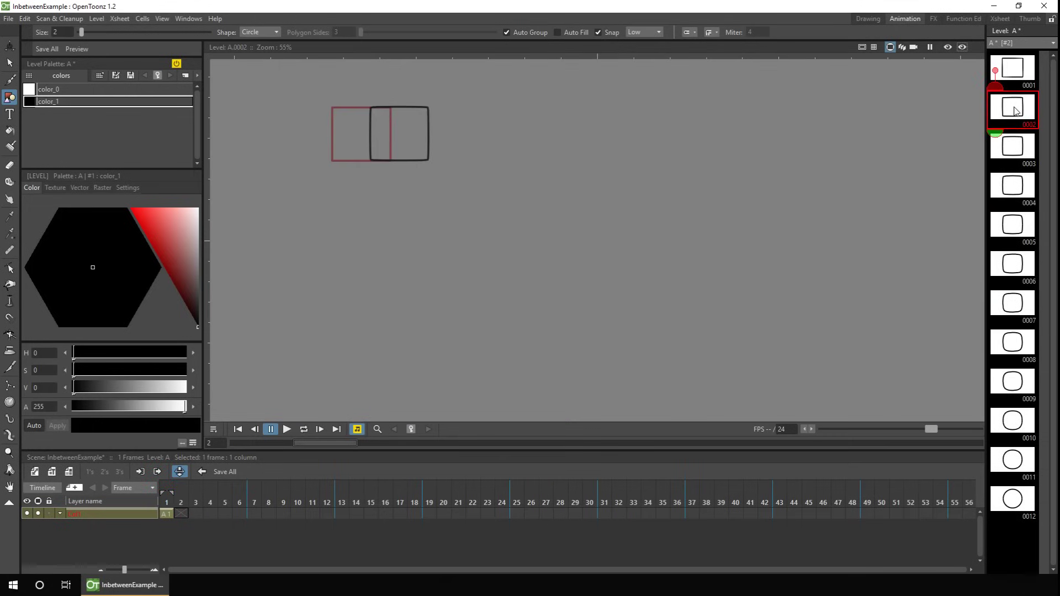
{"action": "left_click", "coordinate": [1016, 500], "text": "shift"}
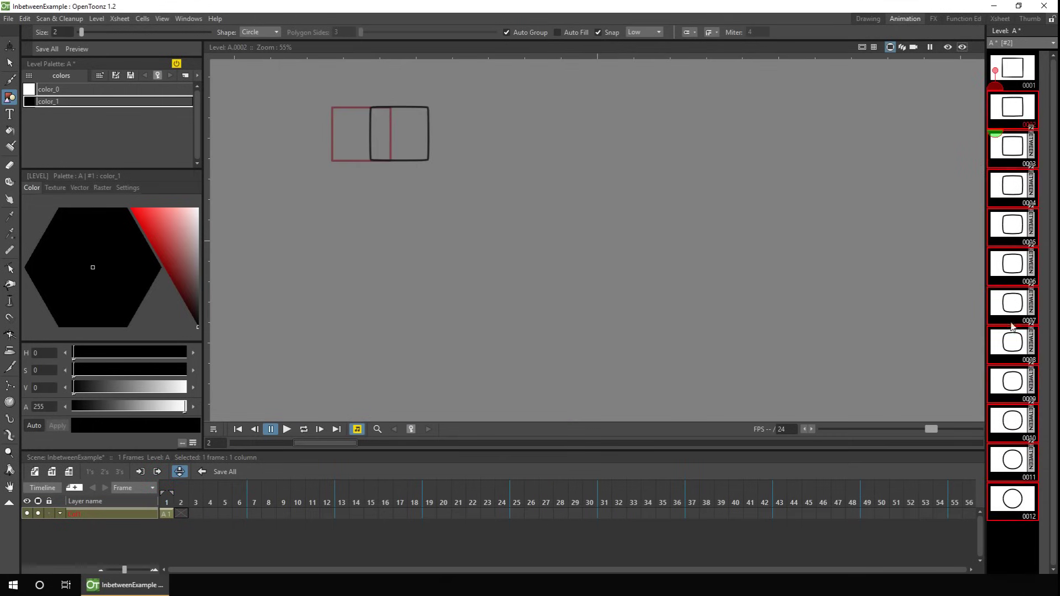
{"action": "left_click_drag", "start_coordinate": [1014, 223], "coordinate": [186, 517]}
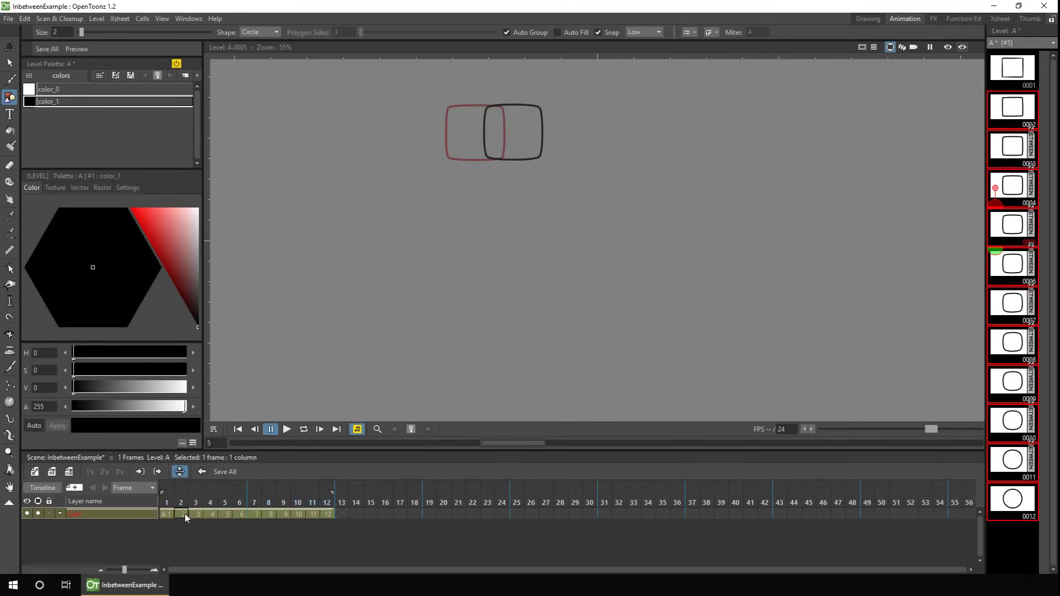
Clear the level's cells from frame 2 onward on the timeline, keeping only the first drawing exposed.
{"action": "left_click_drag", "start_coordinate": [166, 496], "coordinate": [185, 517]}
{"action": "left_click", "coordinate": [346, 512]}
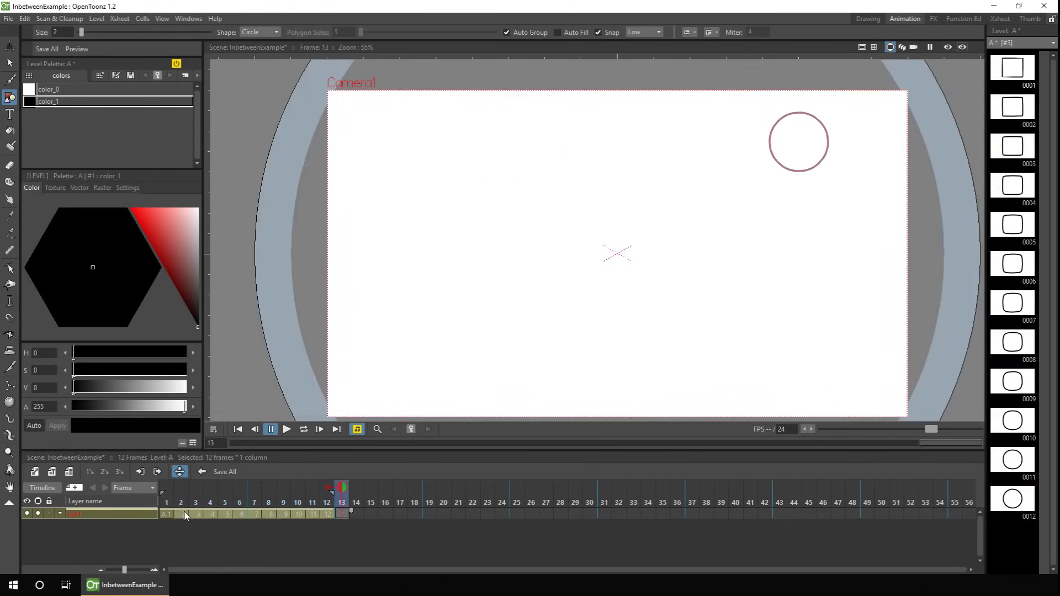
{"action": "key", "text": "Delete"}
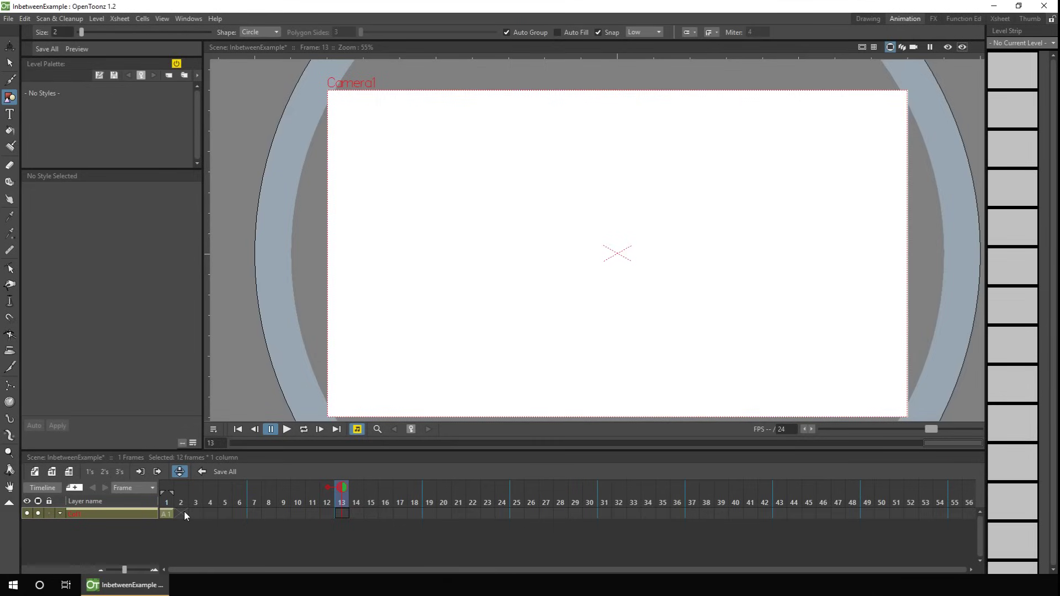
Extend the exposure of the level's first drawing to frame 2 on the timeline and select the frame 2 cell.
{"action": "left_click", "coordinate": [166, 514]}
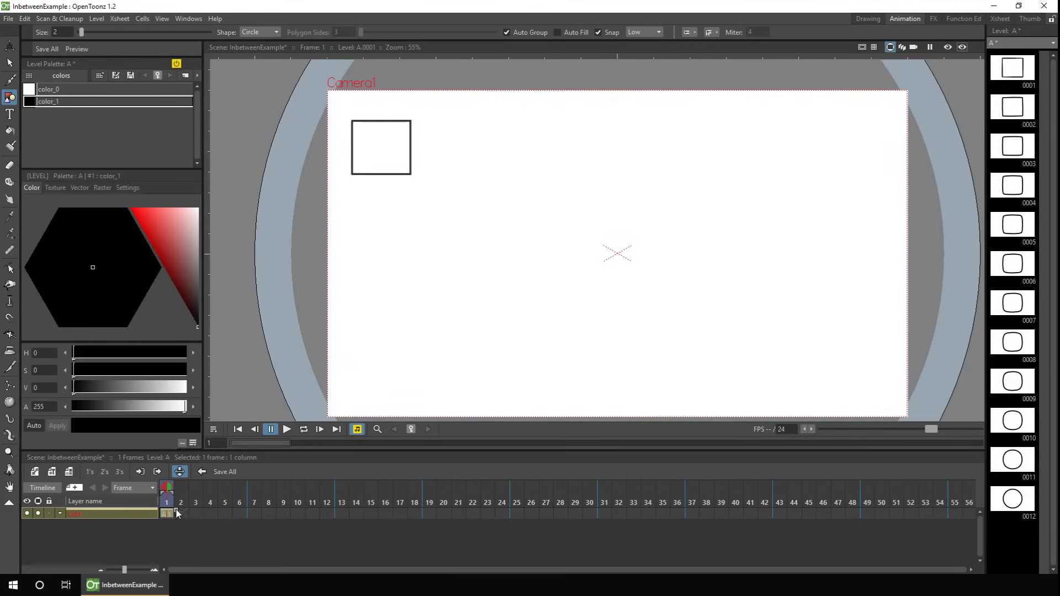
{"action": "left_click_drag", "start_coordinate": [194, 512], "coordinate": [190, 512]}
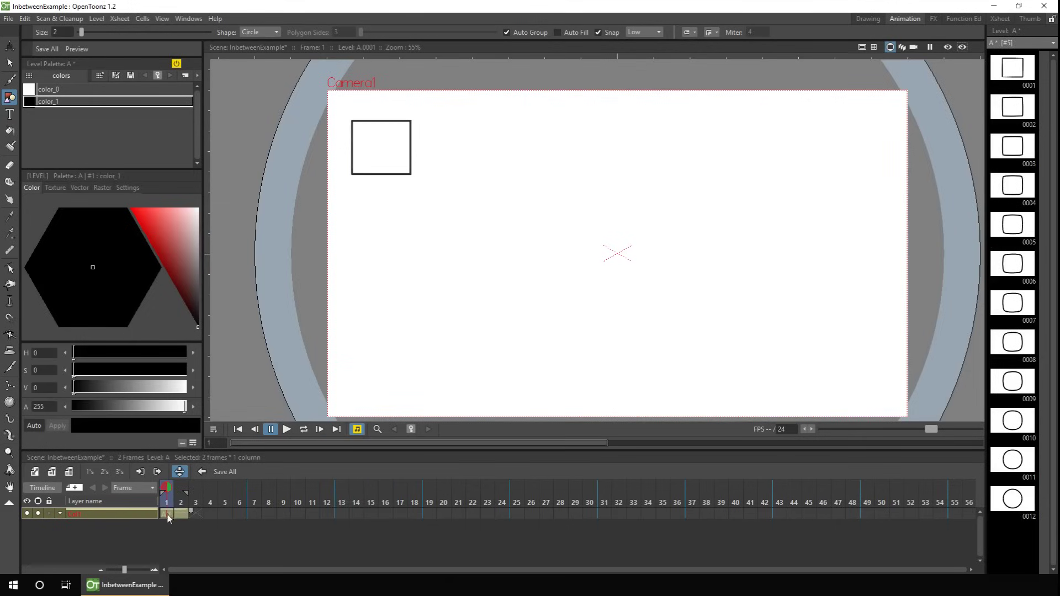
{"action": "left_click", "coordinate": [180, 515]}
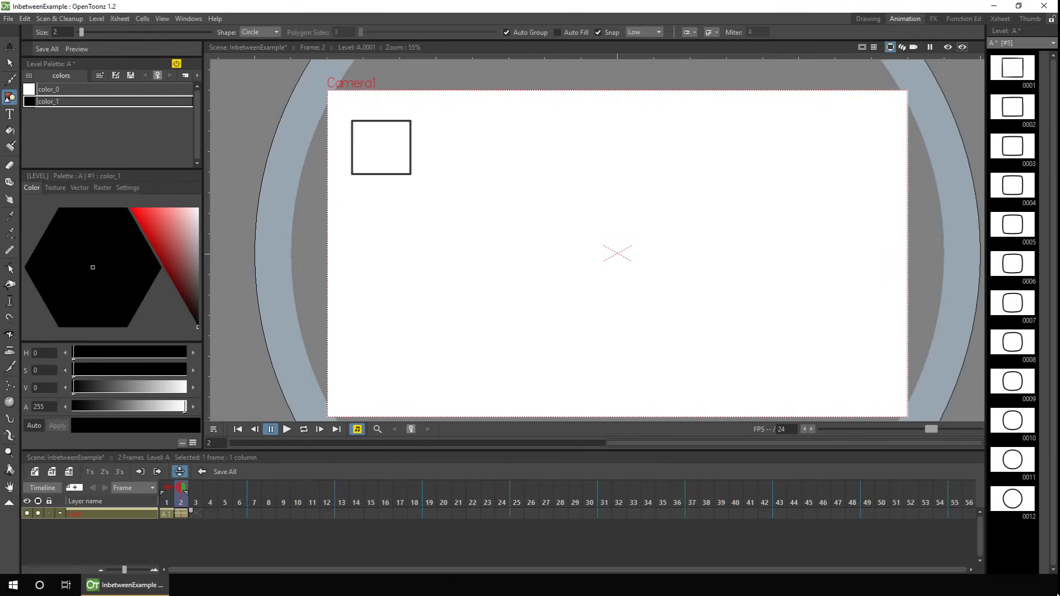
Cycle the frame 2 cell forward through the level's drawings and back again using Drawing Substitution, ending on drawing 2.
{"action": "left_click", "coordinate": [142, 18]}
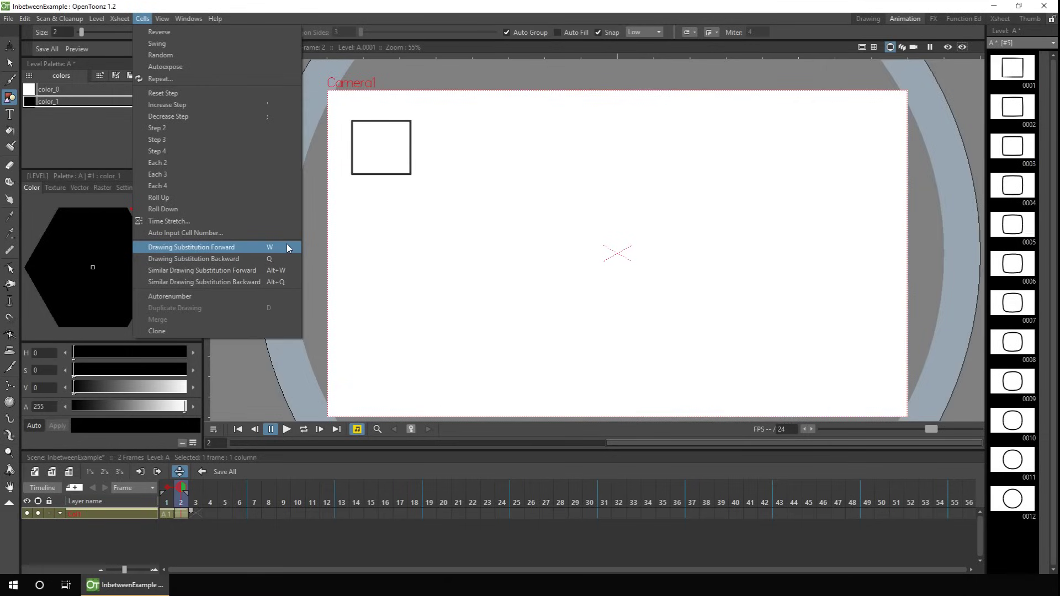
{"action": "left_click", "coordinate": [184, 515]}
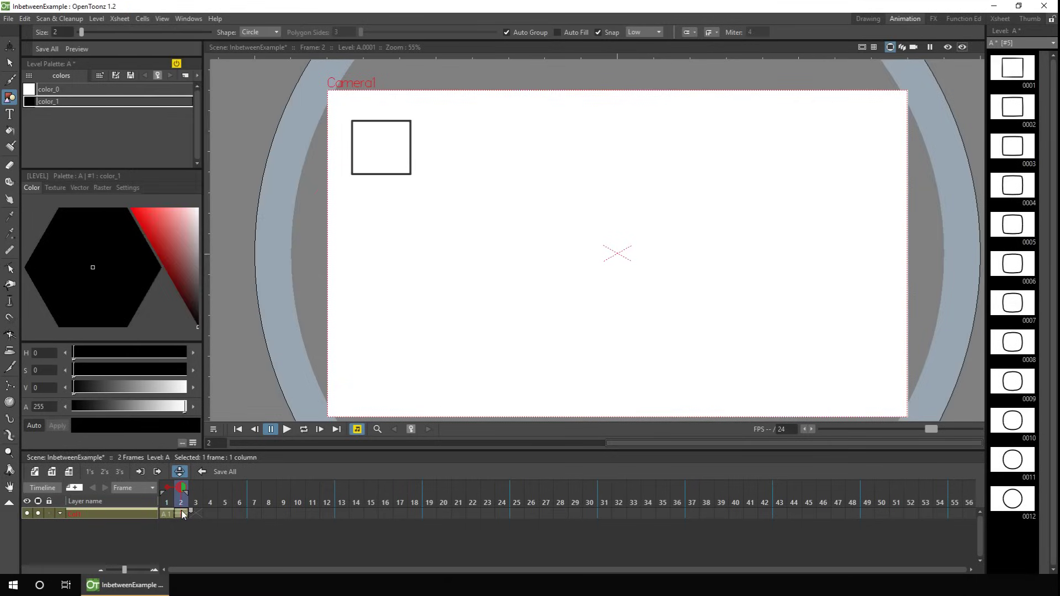
{"action": "type", "text": "2"}
{"action": "key", "text": "Return"}
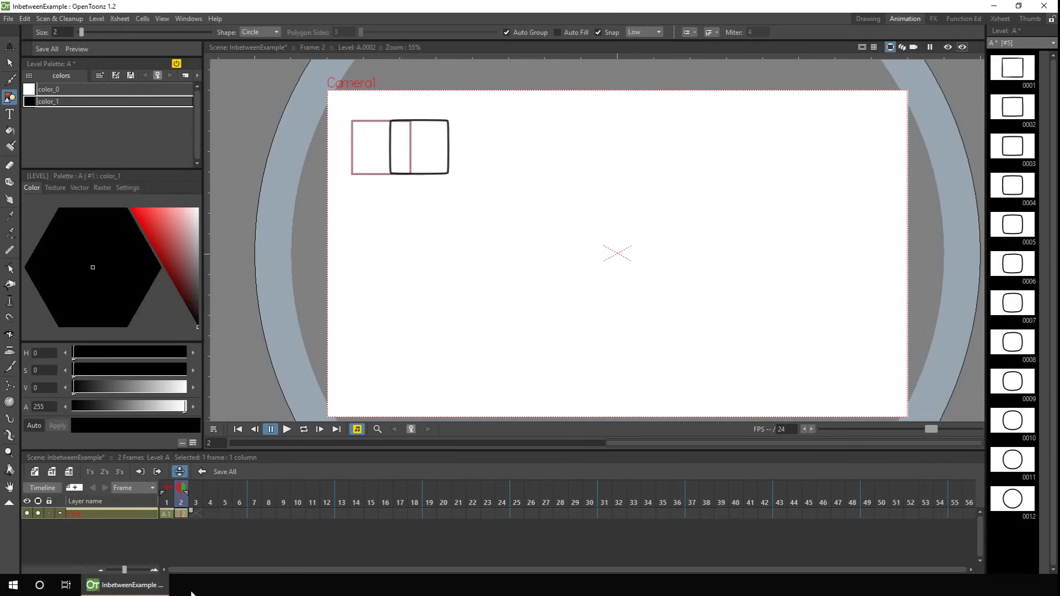
{"action": "type", "text": "3"}
{"action": "key", "text": "Return"}
{"action": "type", "text": "4"}
{"action": "key", "text": "Return"}
{"action": "type", "text": "5"}
{"action": "key", "text": "Return"}
{"action": "type", "text": "6"}
{"action": "key", "text": "Return"}
{"action": "type", "text": "7 8 9 10 11 12 1"}
{"action": "key", "text": "Return"}
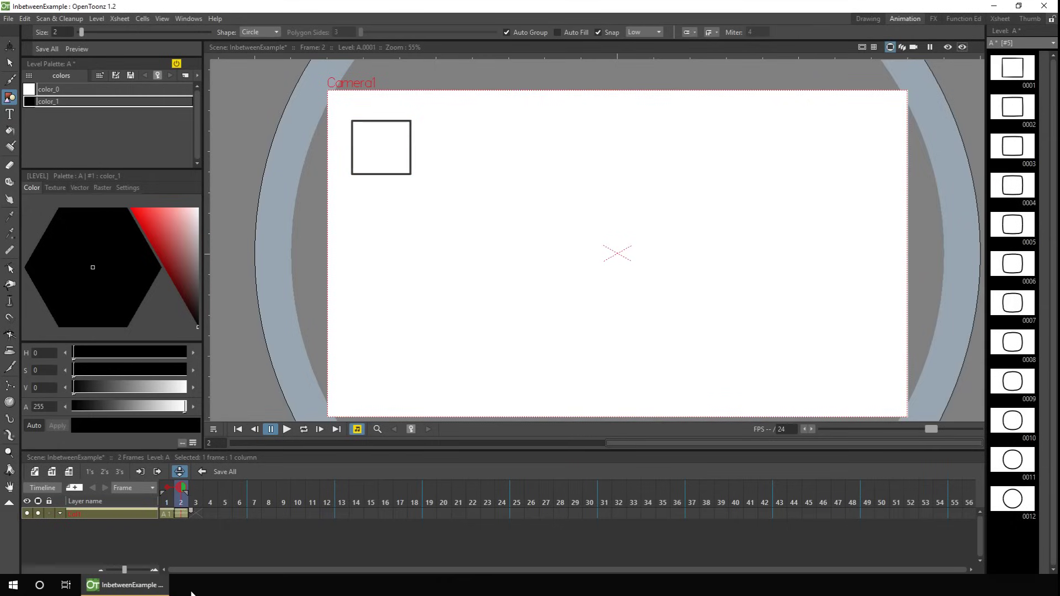
{"action": "type", "text": "12 11 10 9 8 7 6 5 4 3 2"}
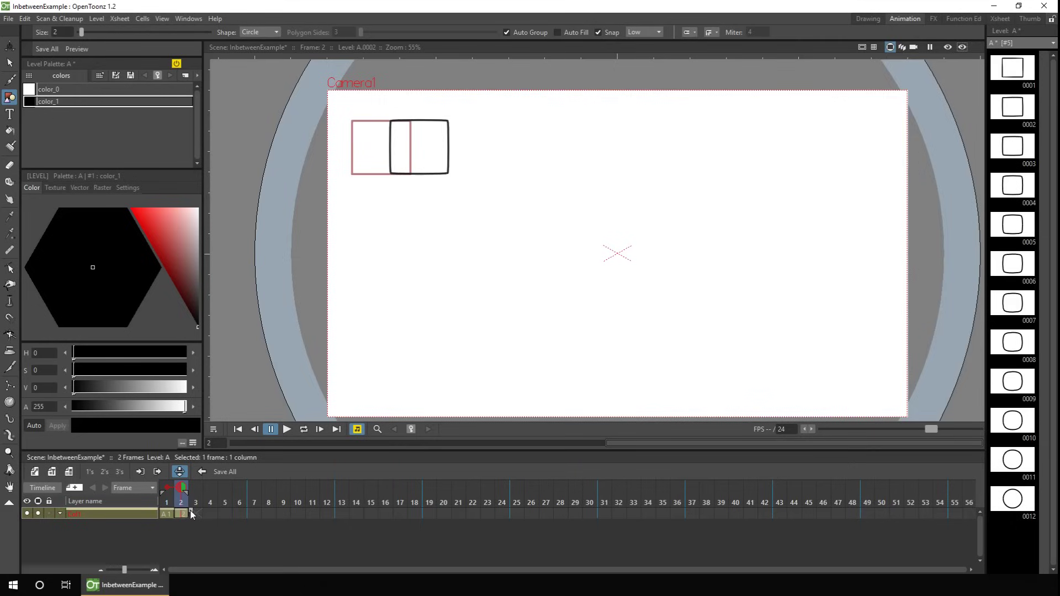
Continue the drawing sequence from frames 1 and 2 through frame 12 on the timeline and play the animation.
{"action": "left_click_drag", "start_coordinate": [288, 515], "coordinate": [182, 515]}
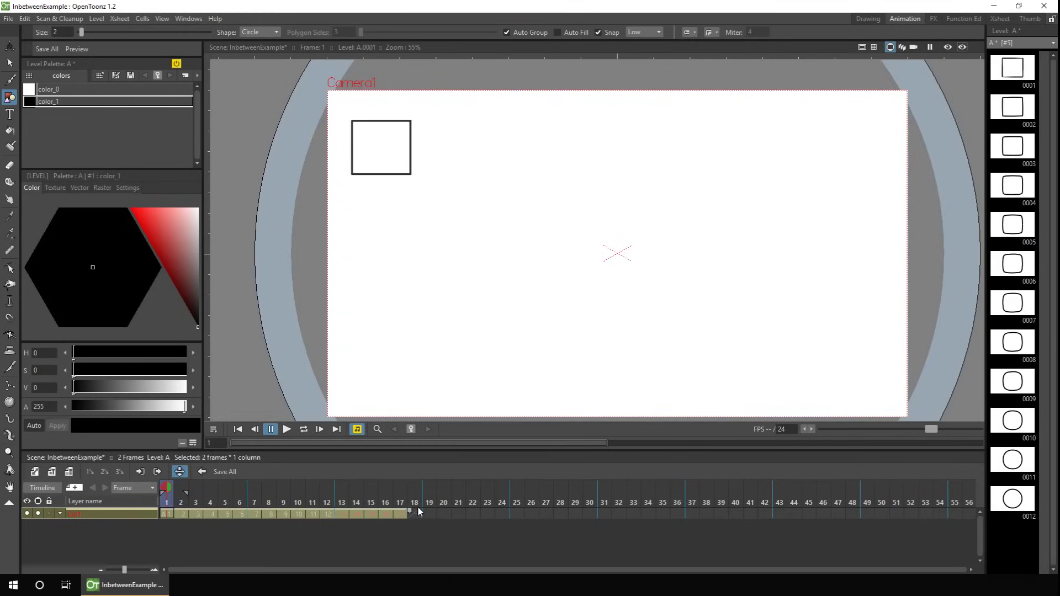
{"action": "left_click_drag", "start_coordinate": [353, 519], "coordinate": [333, 526]}
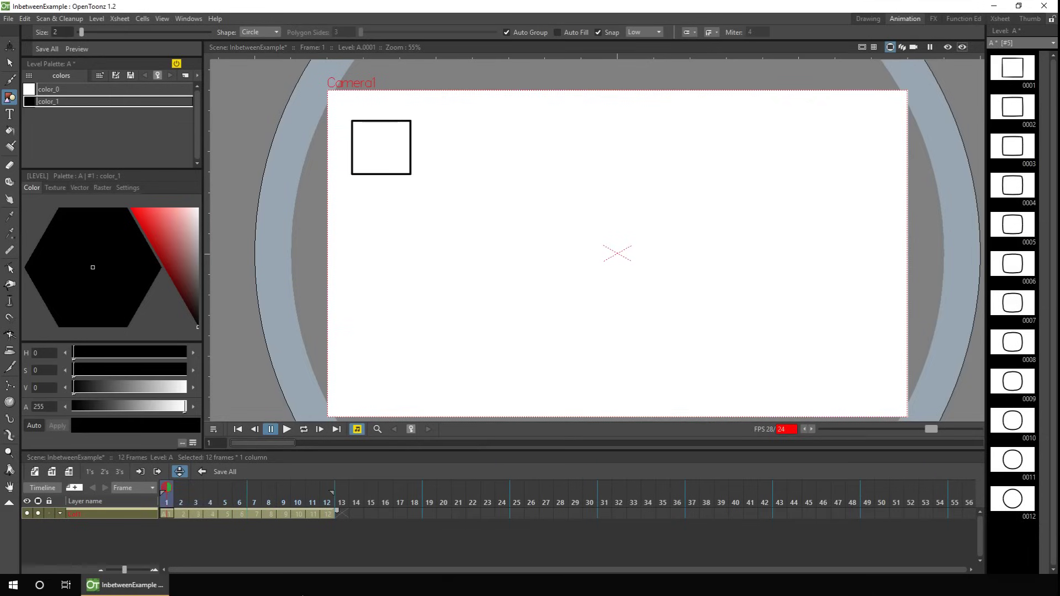
{"action": "left_click", "coordinate": [287, 430]}
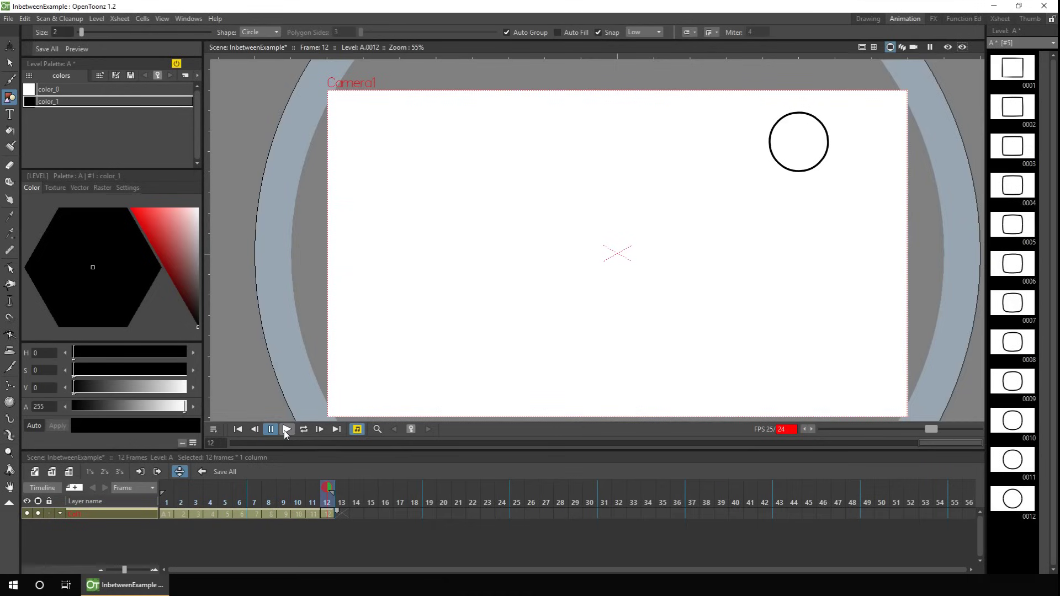
Apply Swing to the cells in frames 1 to 12 so the drawings also run in reverse order.
{"action": "left_click", "coordinate": [166, 514]}
{"action": "right_click", "coordinate": [329, 512]}
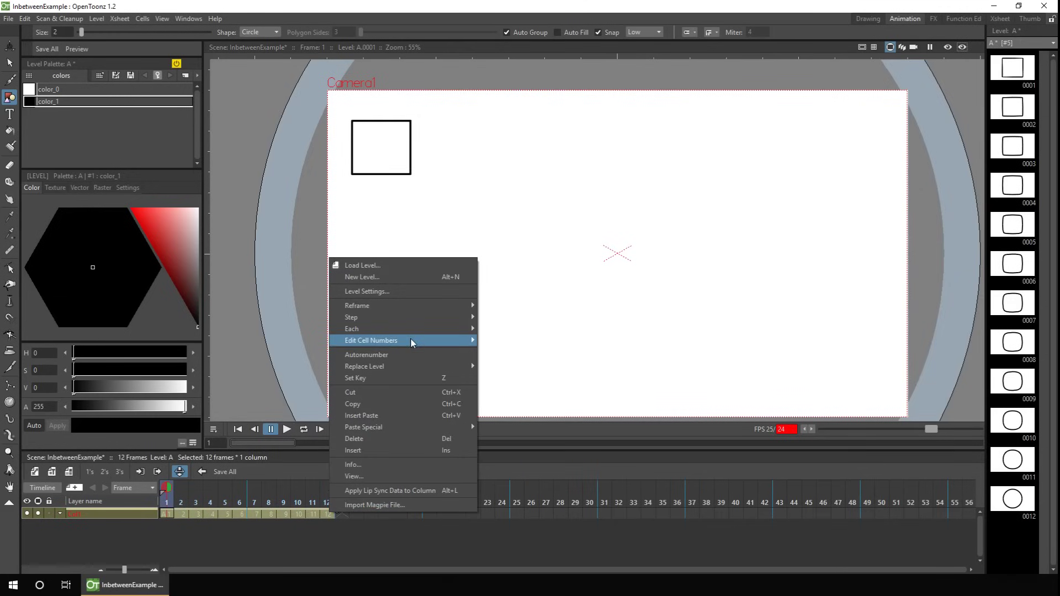
{"action": "mouse_move", "coordinate": [412, 343]}
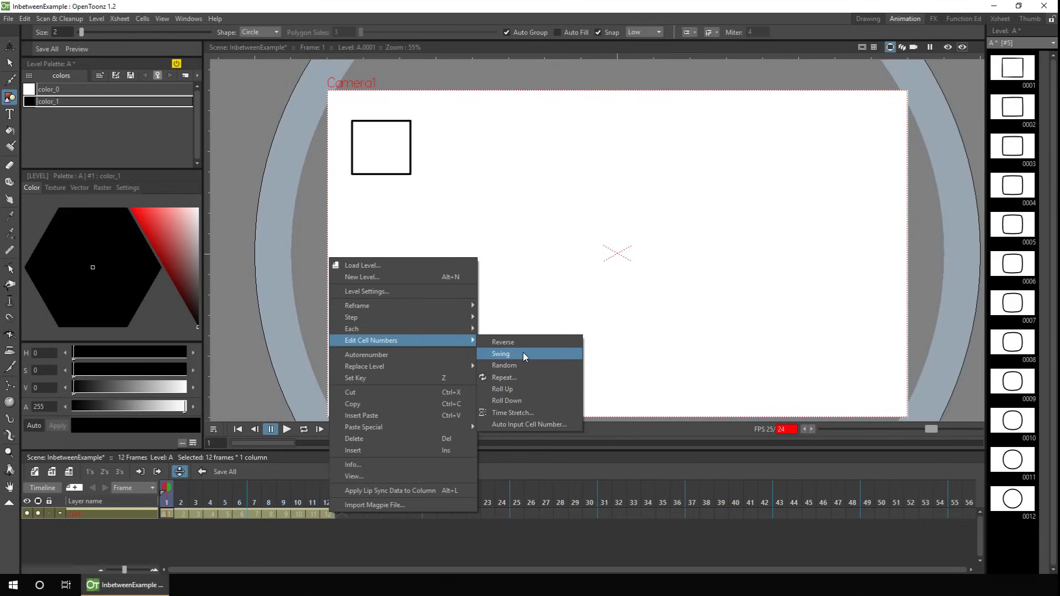
{"action": "left_click", "coordinate": [505, 354]}
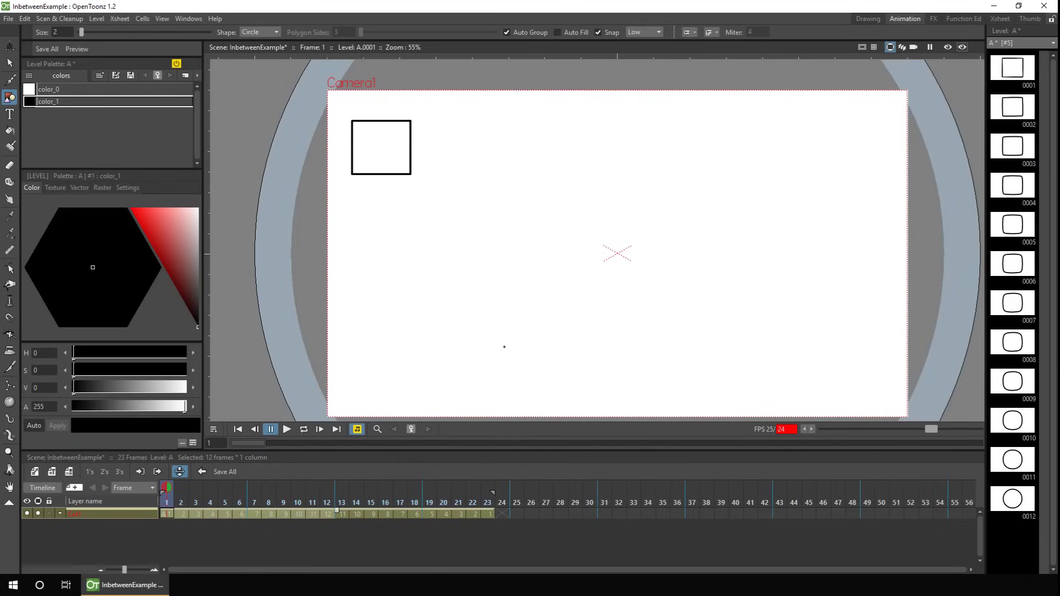
Scrub from frame 1 to 23 and loop the playback to review the back-and-forth morph.
{"action": "left_click_drag", "start_coordinate": [166, 497], "coordinate": [486, 502]}
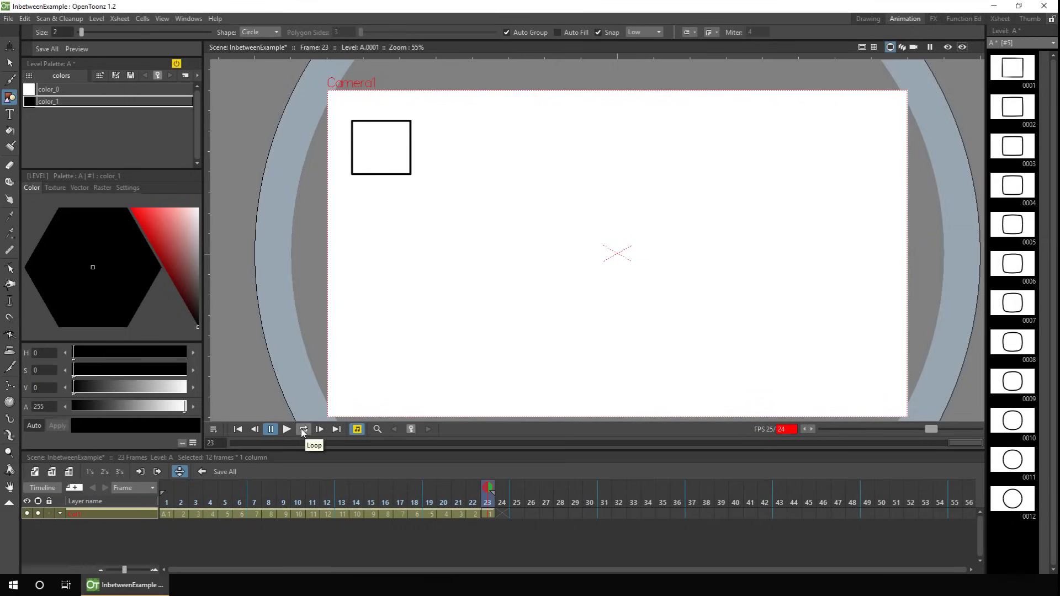
{"action": "left_click", "coordinate": [304, 430]}
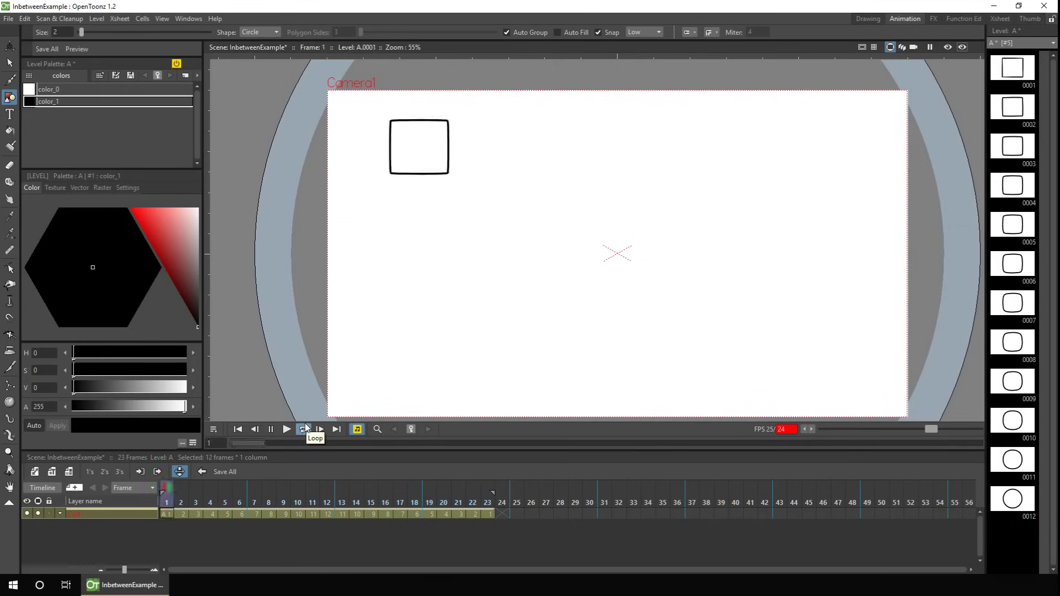
{"action": "left_click", "coordinate": [238, 429]}
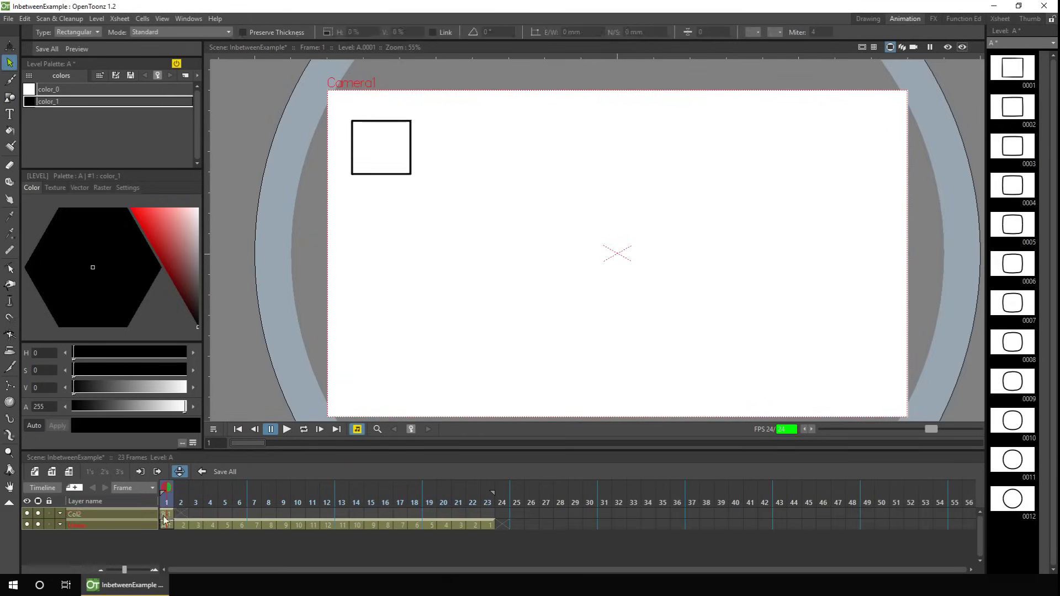
Add three vector levels with copies of the square and circle, inbetween them using Ease In, Ease Out, and Ease In and Out, and name their layers accordingly.
{"action": "left_click", "coordinate": [187, 513]}
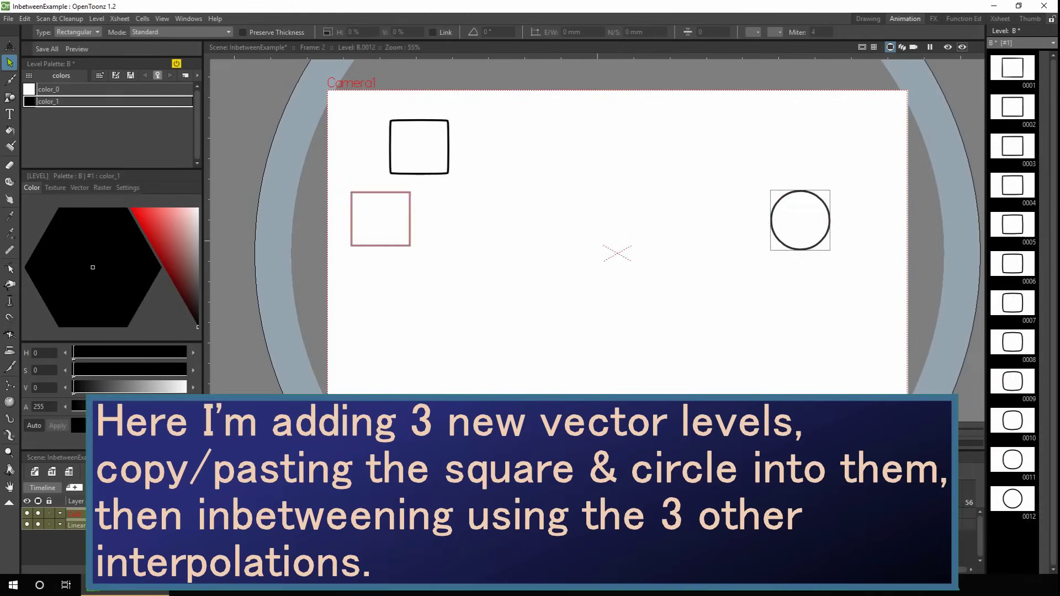
{"action": "key", "text": "ctrl+v"}
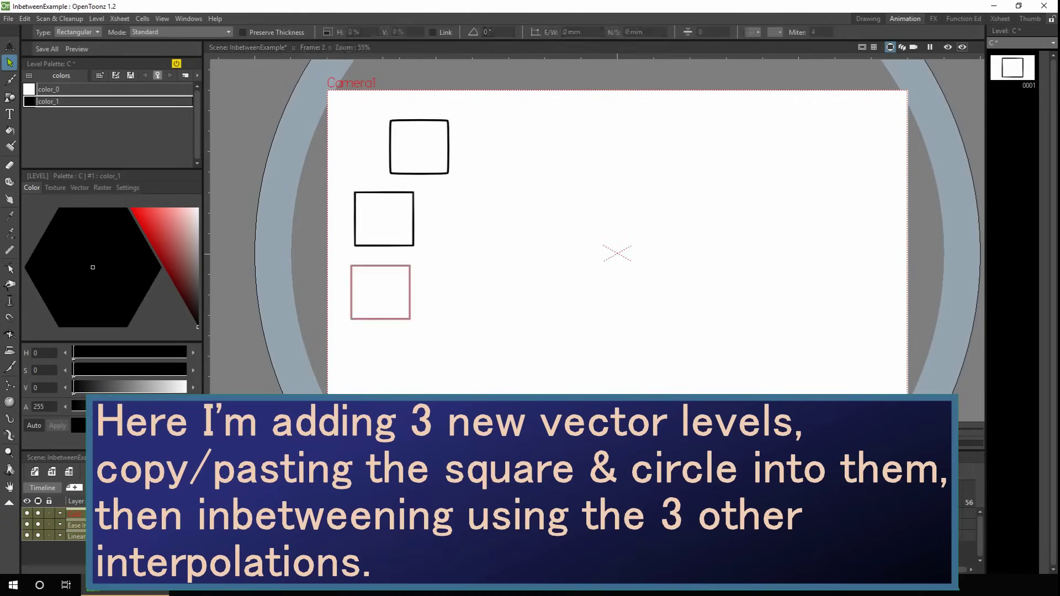
{"action": "right_click", "coordinate": [324, 255]}
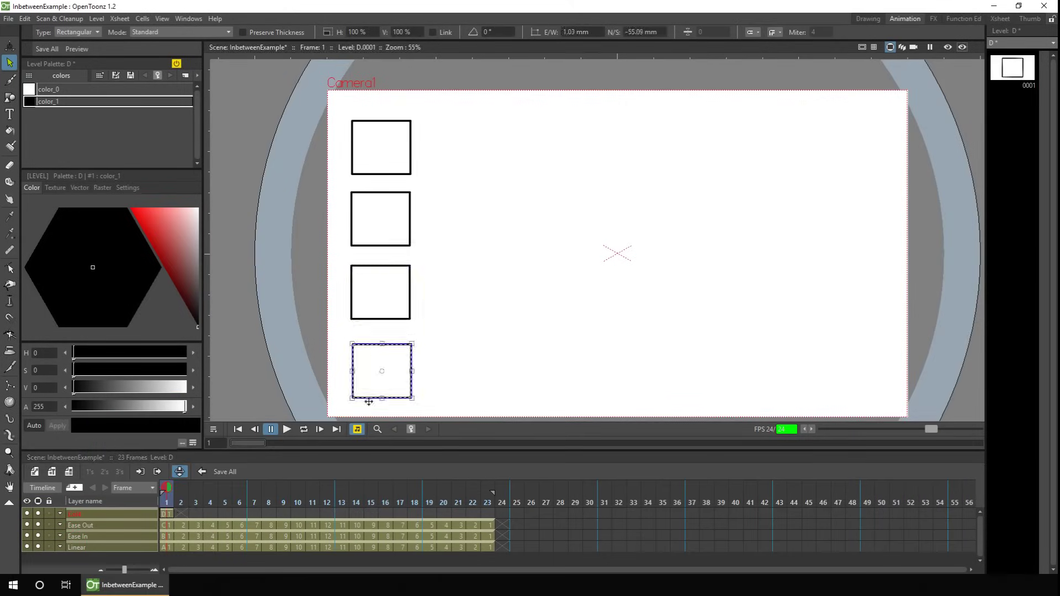
{"action": "left_click", "coordinate": [1019, 302]}
{"action": "key", "text": "Return"}
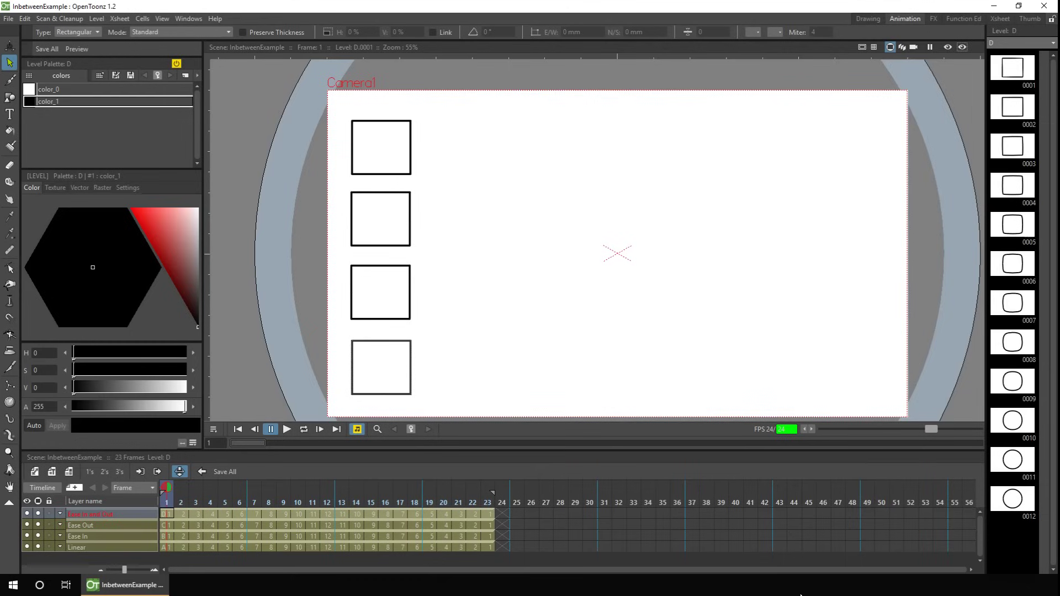
Lower the frame rate to 12 FPS and loop the playback to compare the four interpolations.
{"action": "left_click", "coordinate": [327, 500]}
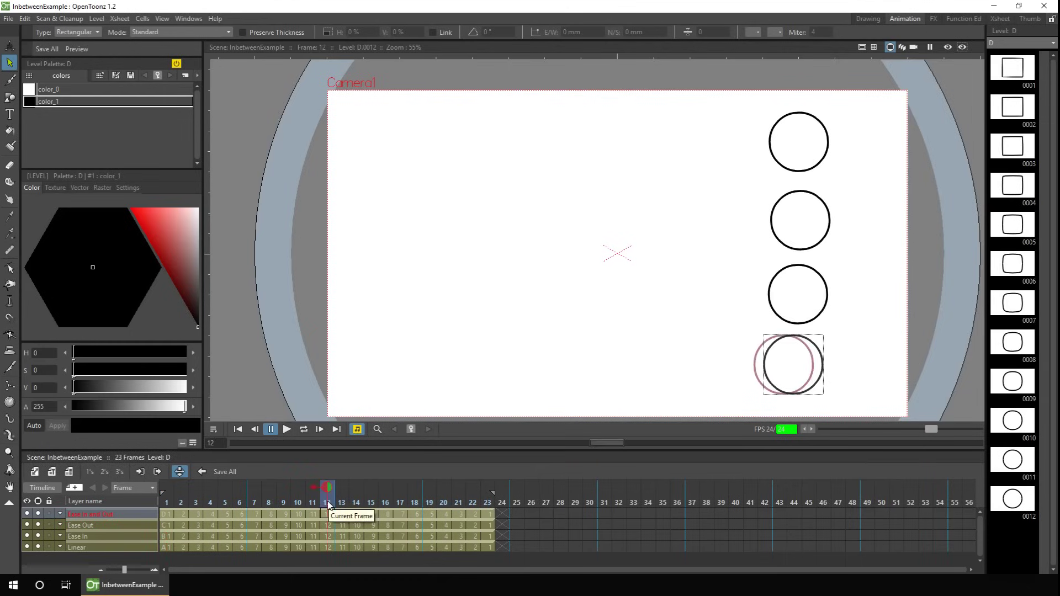
{"action": "left_click", "coordinate": [312, 486]}
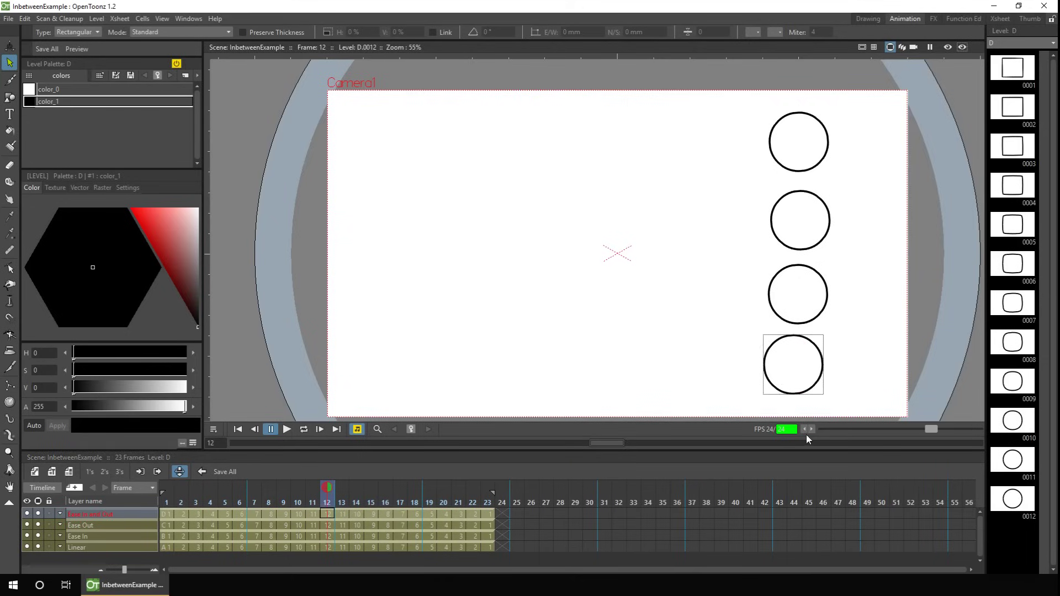
{"action": "left_click", "coordinate": [304, 429]}
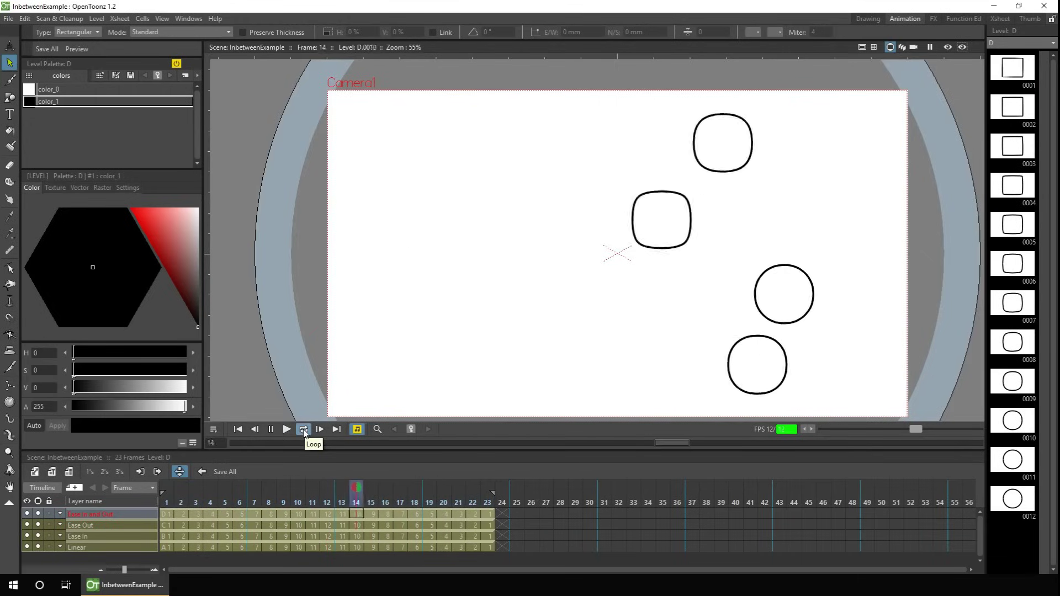
{"action": "left_click", "coordinate": [304, 430]}
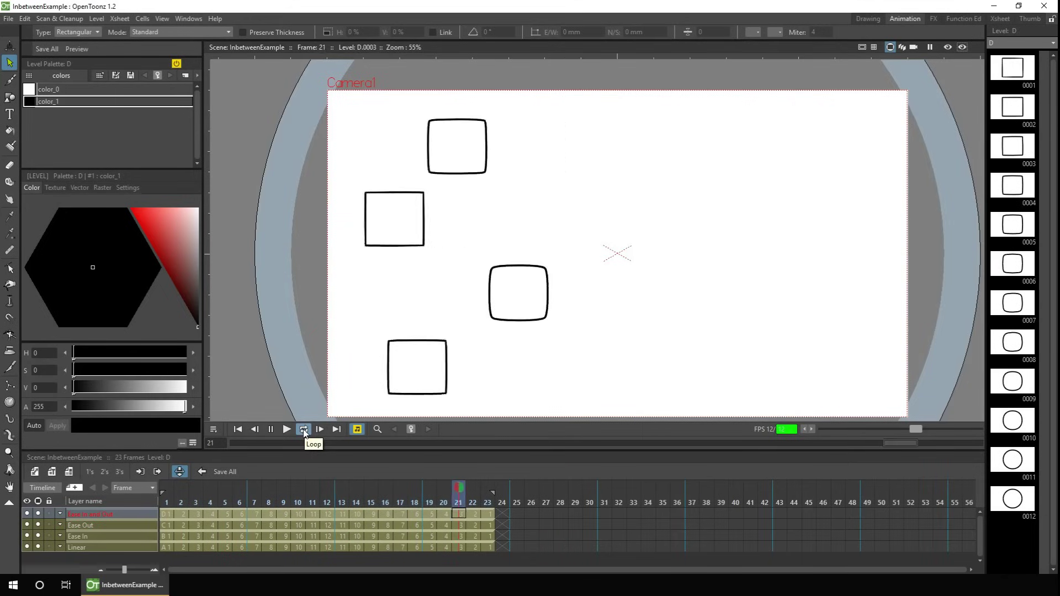
Reorder the layers as Linear, Ease In, Ease Out, Ease In and Out, and compare their shapes at frames 6 and 12.
{"action": "left_click_drag", "start_coordinate": [138, 510], "coordinate": [136, 532]}
{"action": "left_click_drag", "start_coordinate": [140, 512], "coordinate": [139, 523]}
{"action": "left_click", "coordinate": [138, 513]}
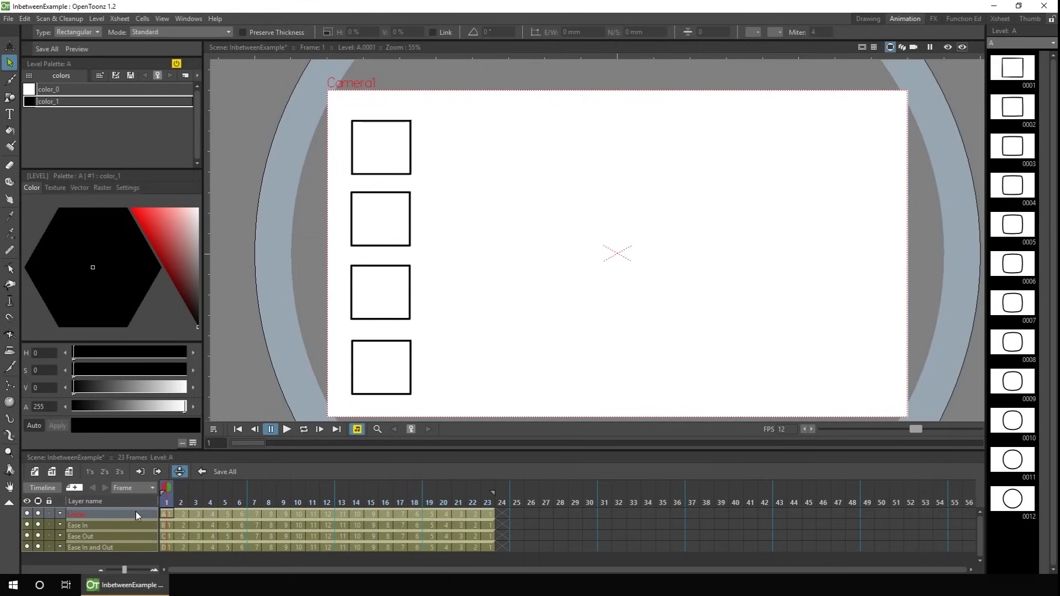
{"action": "left_click_drag", "start_coordinate": [168, 503], "coordinate": [237, 500]}
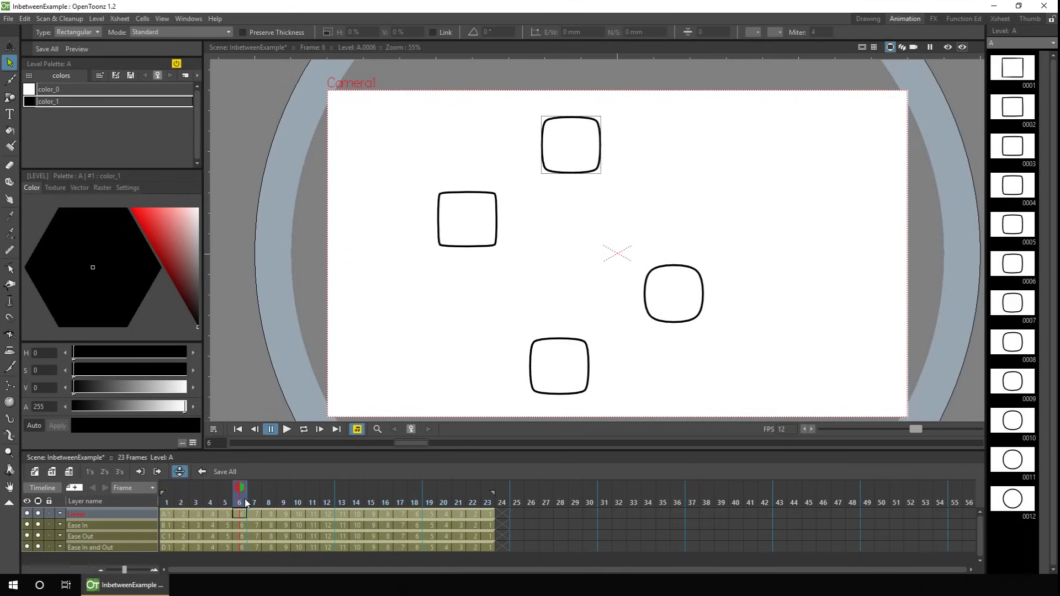
{"action": "left_click_drag", "start_coordinate": [246, 499], "coordinate": [327, 500]}
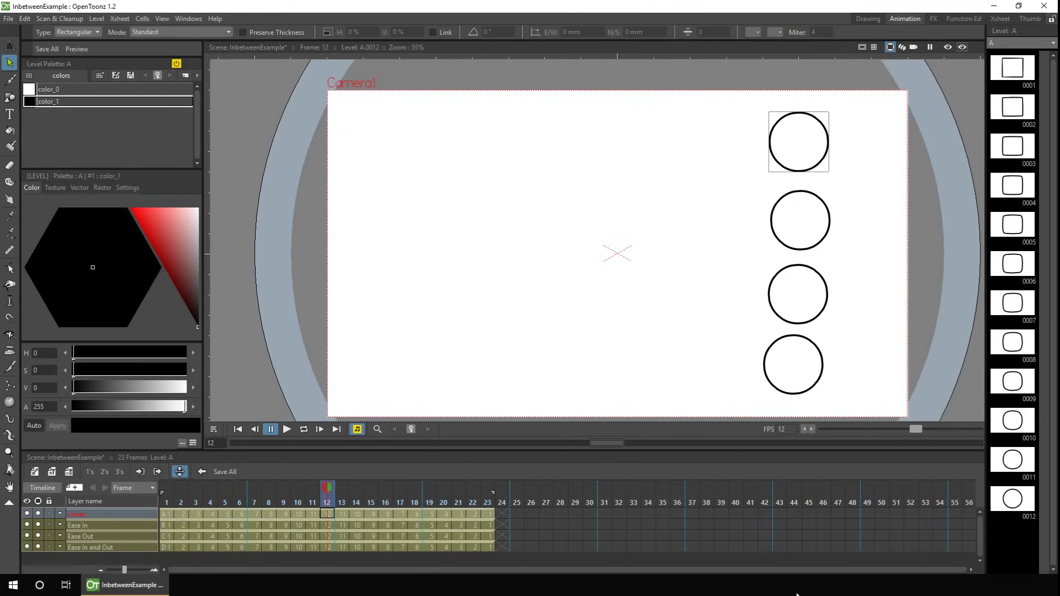
On all four layers, extend the hold of the circle drawing to frame 18 and of the final square to frame 36.
{"action": "left_click_drag", "start_coordinate": [329, 514], "coordinate": [429, 535]}
{"action": "left_click_drag", "start_coordinate": [574, 513], "coordinate": [687, 537]}
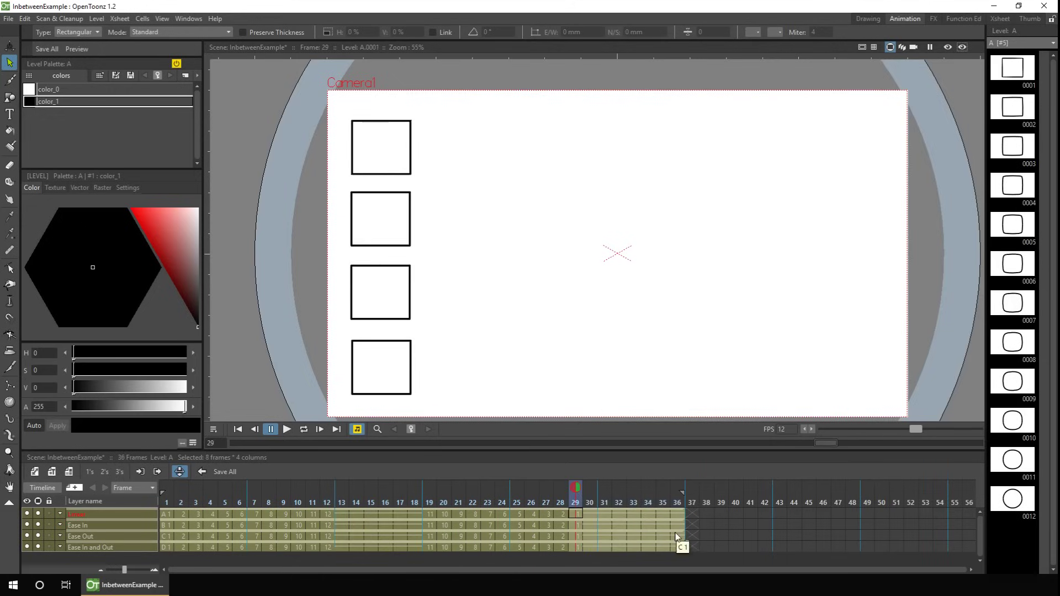
Expose drawings 10 and 11 on 2's across all four layers, both before and after the circle hold, and loop the playback to check the timing.
{"action": "left_click_drag", "start_coordinate": [297, 515], "coordinate": [314, 545]}
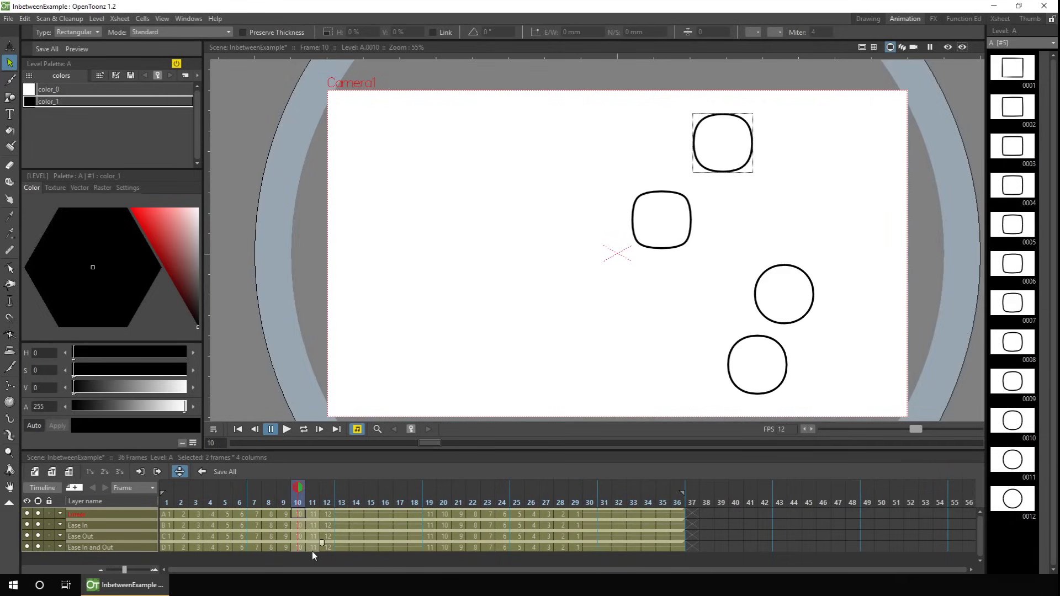
{"action": "left_click", "coordinate": [104, 472]}
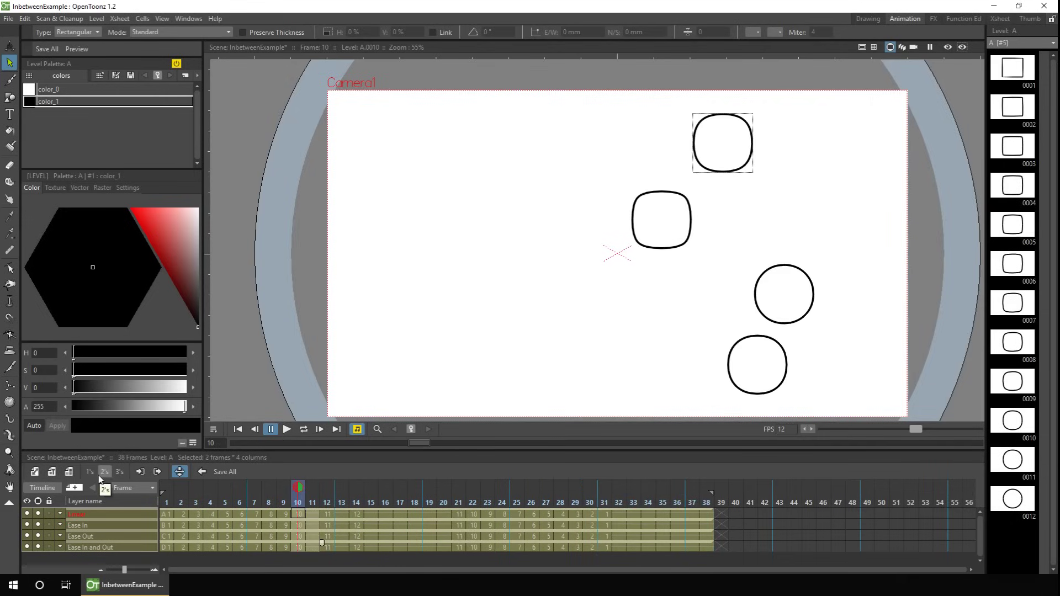
{"action": "left_click_drag", "start_coordinate": [460, 515], "coordinate": [472, 534]}
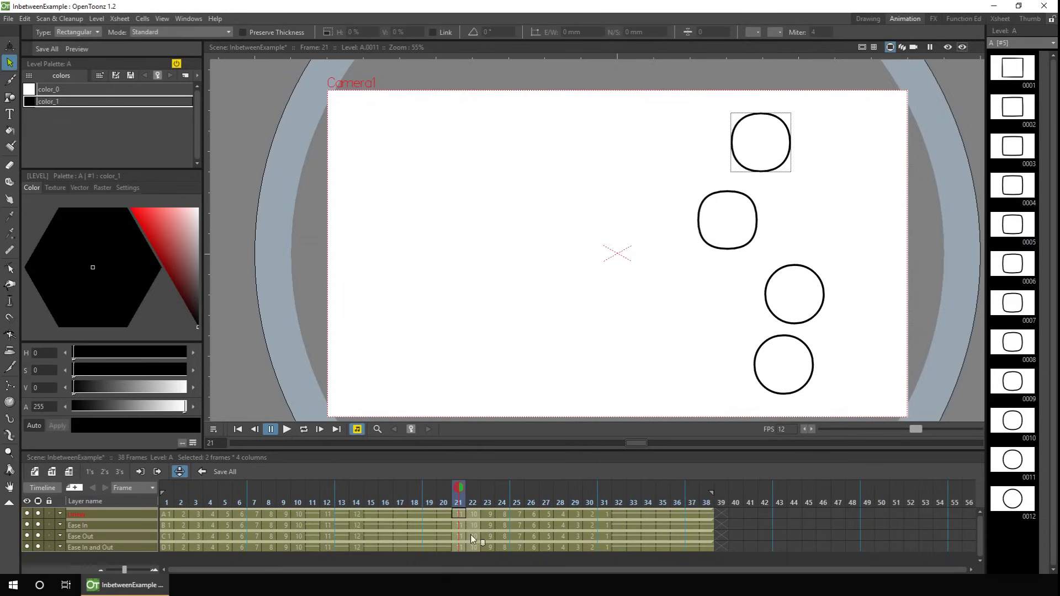
{"action": "left_click", "coordinate": [104, 473]}
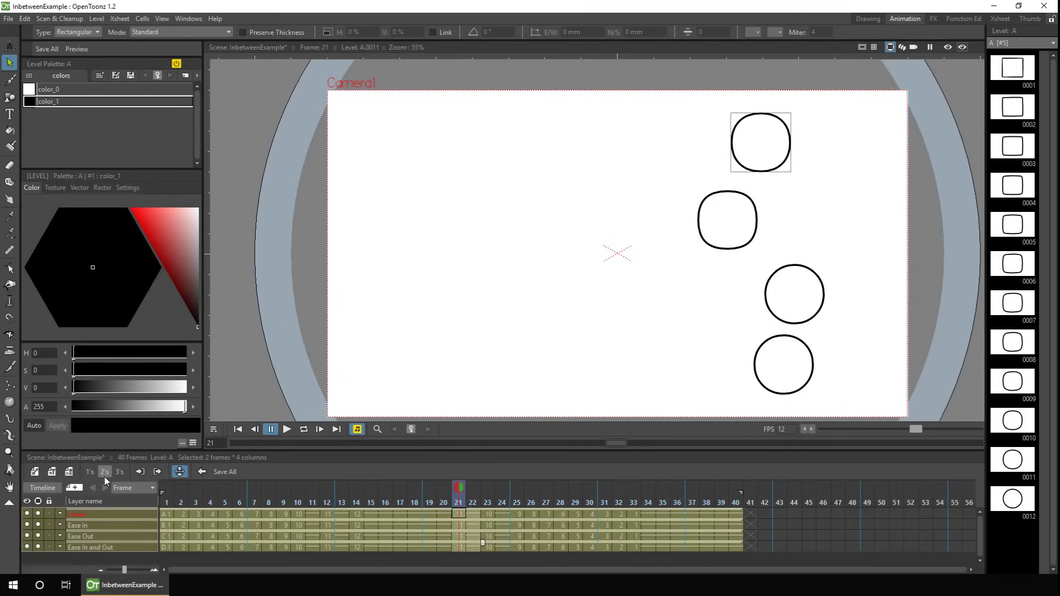
{"action": "left_click", "coordinate": [303, 431]}
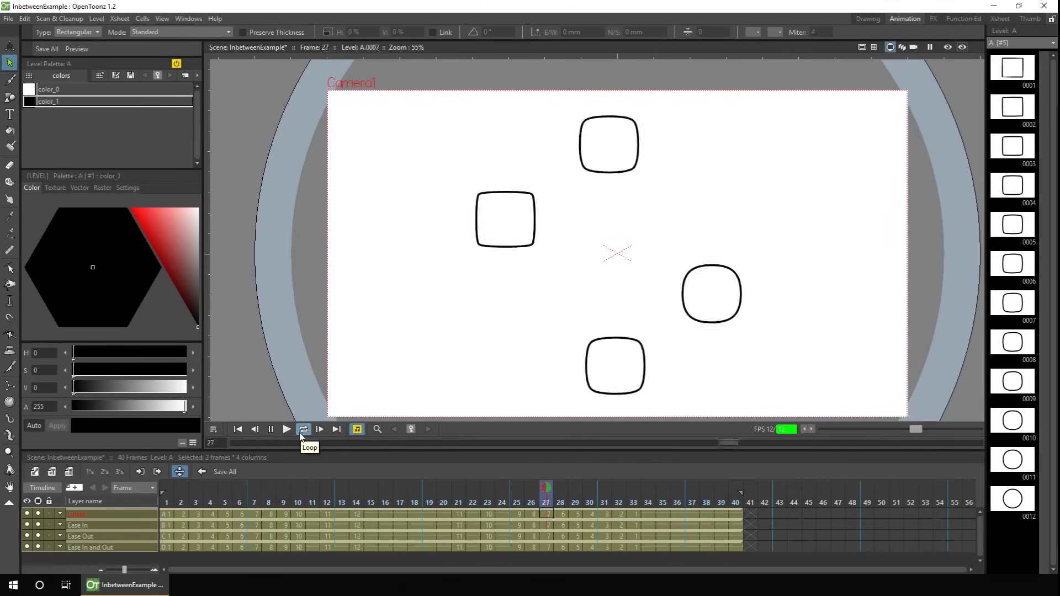
{"action": "left_click", "coordinate": [234, 430]}
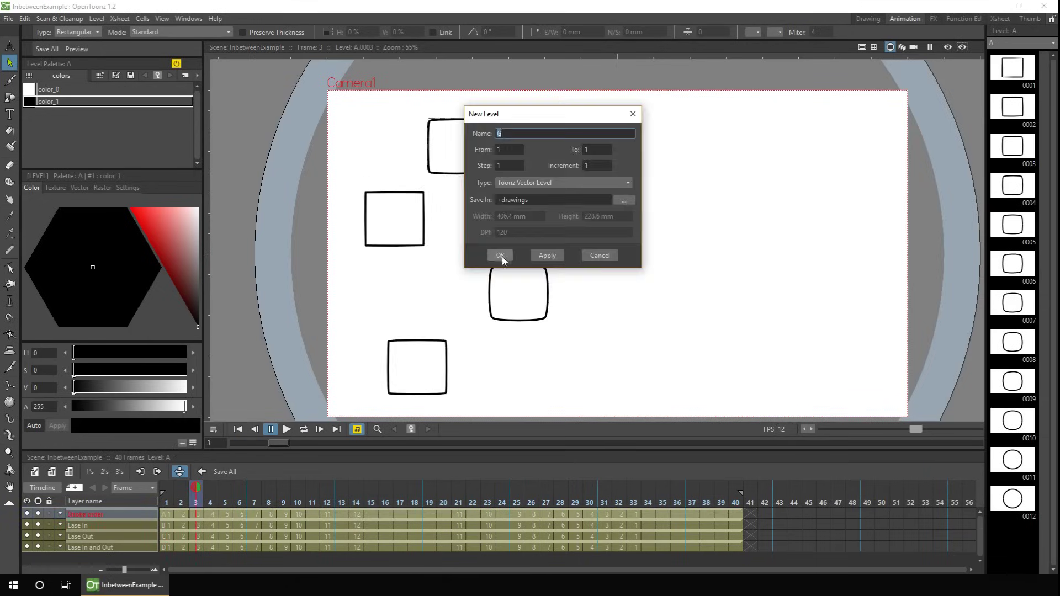
Create a new Toonz Vector level and rename its layer Stroke Order.
{"action": "left_click", "coordinate": [502, 256]}
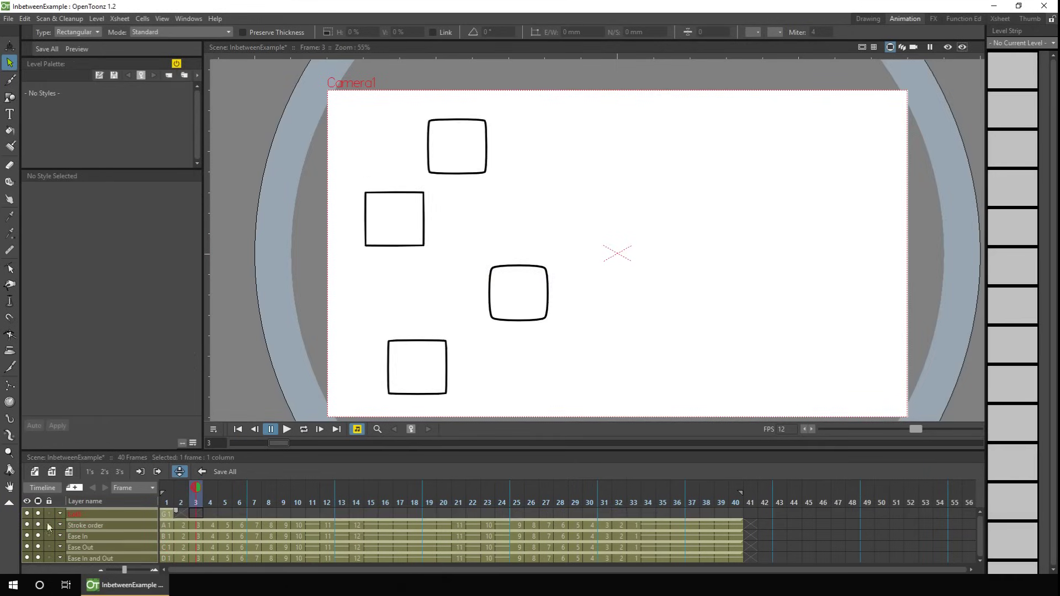
{"action": "double_click", "coordinate": [101, 513]}
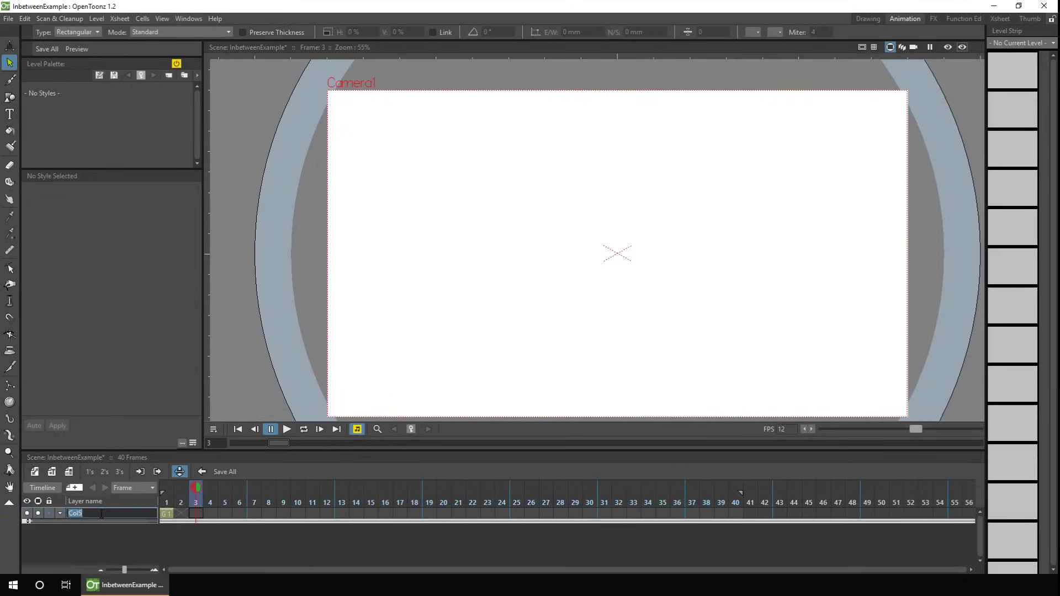
{"action": "type", "text": "Stroke Order"}
{"action": "key", "text": "Return"}
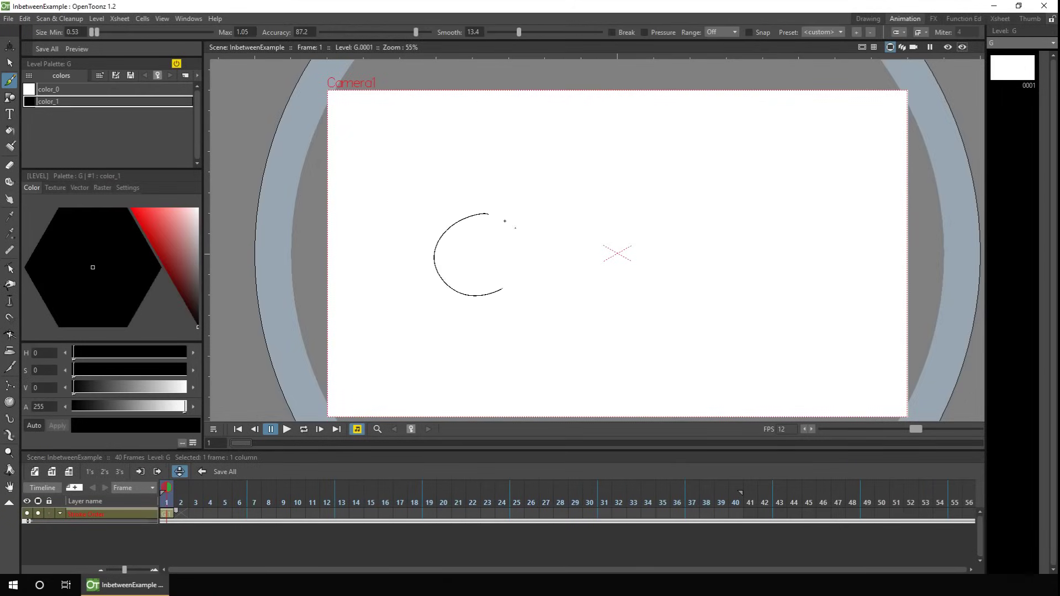
Draw a smiling face with outline, eyes, nose and mouth on frame 1, and a frowning version as the second key drawing.
{"action": "mouse_move", "coordinate": [504, 220]}
{"action": "left_mouse_down"}
{"action": "mouse_move", "coordinate": [483, 257]}
{"action": "mouse_move", "coordinate": [503, 271]}
{"action": "left_mouse_up"}
{"action": "key", "text": "period"}
{"action": "mouse_move", "coordinate": [470, 232]}
{"action": "left_mouse_down"}
{"action": "mouse_move", "coordinate": [512, 228]}
{"action": "mouse_move", "coordinate": [463, 252]}
{"action": "left_mouse_up"}
{"action": "left_click_drag", "start_coordinate": [486, 237], "coordinate": [481, 266]}
{"action": "left_click_drag", "start_coordinate": [456, 266], "coordinate": [504, 272]}
Inbetween face drawings 1 to 12 with Ease In / Ease Out interpolation and expose them up to frame 12.
{"action": "left_click", "coordinate": [1013, 106]}
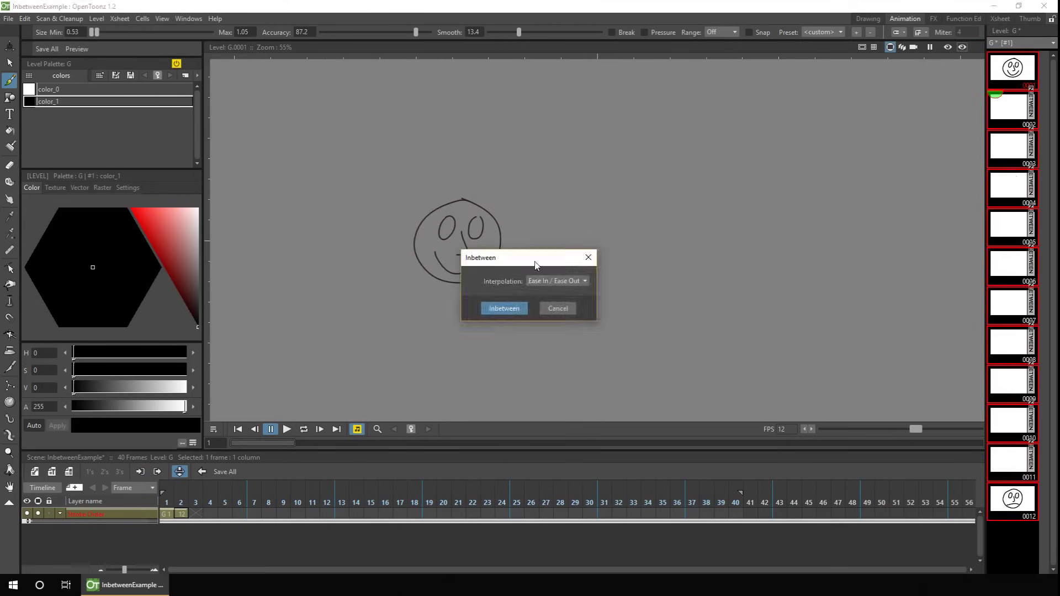
{"action": "left_click", "coordinate": [500, 307]}
{"action": "left_click", "coordinate": [184, 516]}
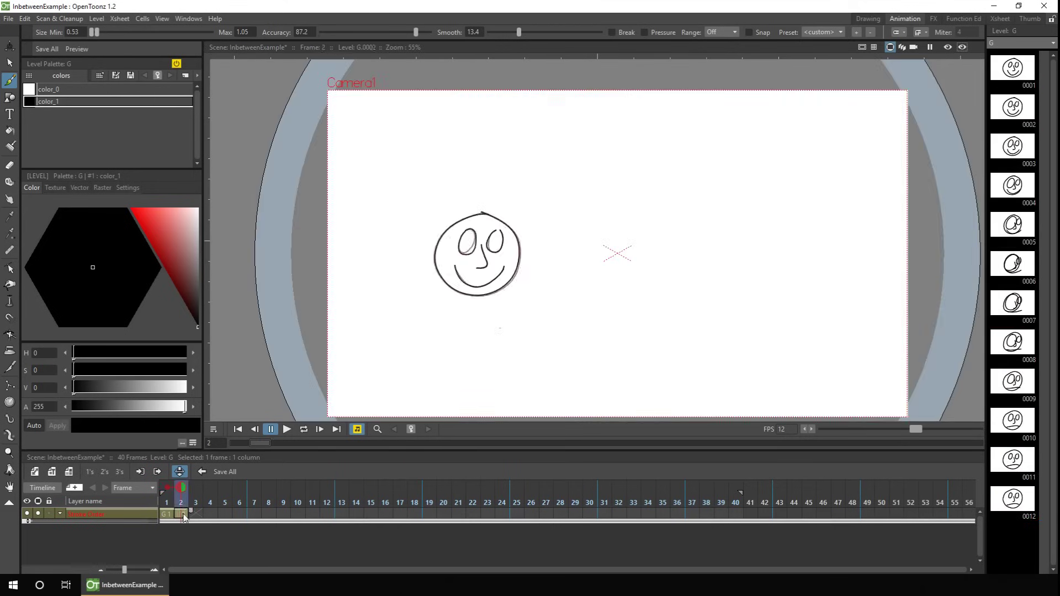
{"action": "left_click_drag", "start_coordinate": [183, 516], "coordinate": [325, 517]}
{"action": "right_click", "coordinate": [324, 516]}
{"action": "left_click", "coordinate": [387, 504]}
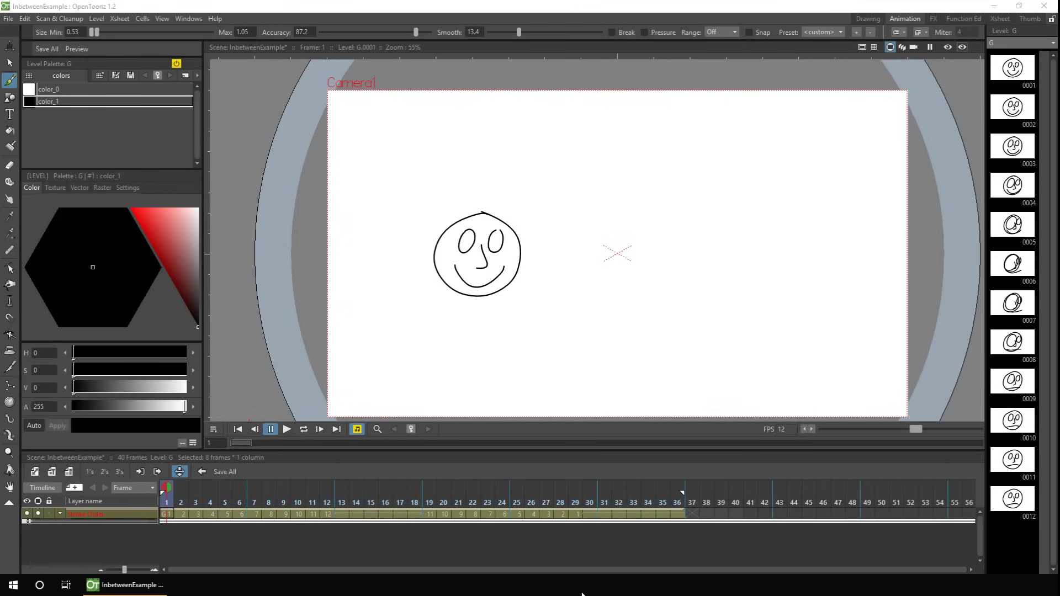
Play the face animation and compare the key drawings at frames 12 and 1.
{"action": "left_click", "coordinate": [285, 431]}
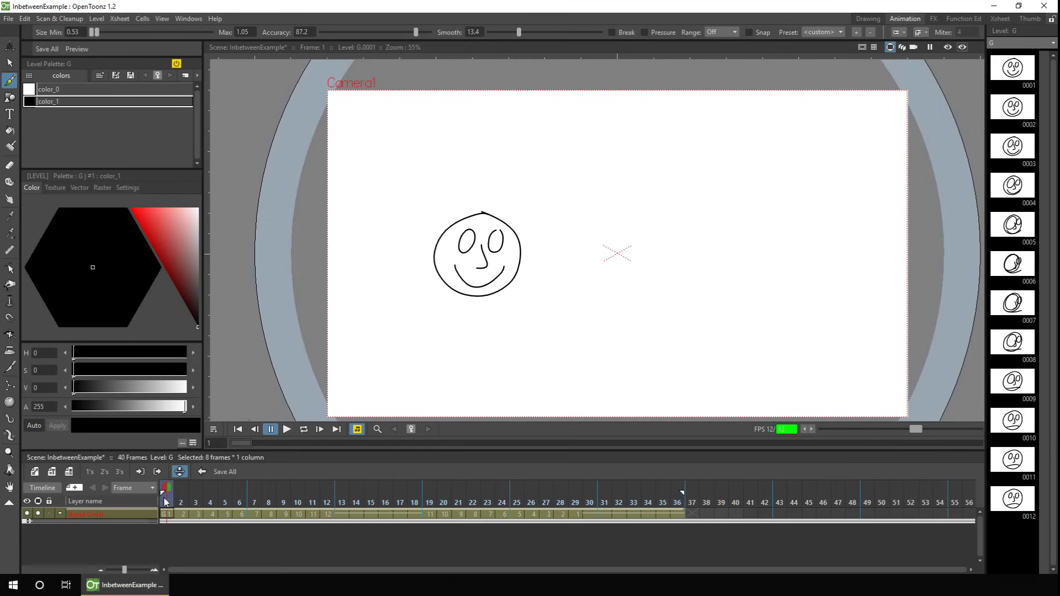
{"action": "left_click", "coordinate": [328, 504]}
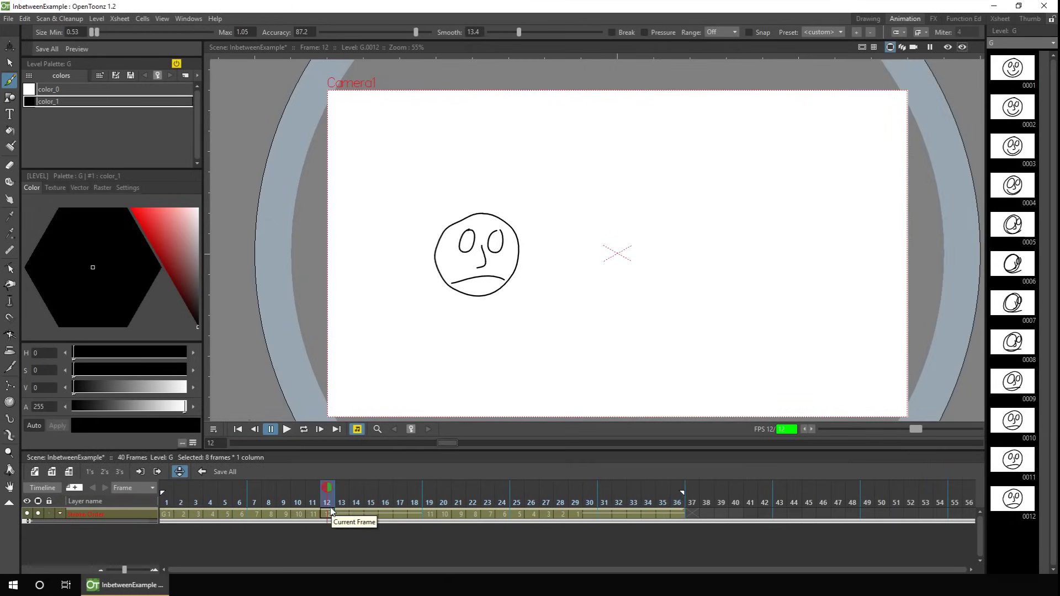
{"action": "left_click", "coordinate": [169, 498]}
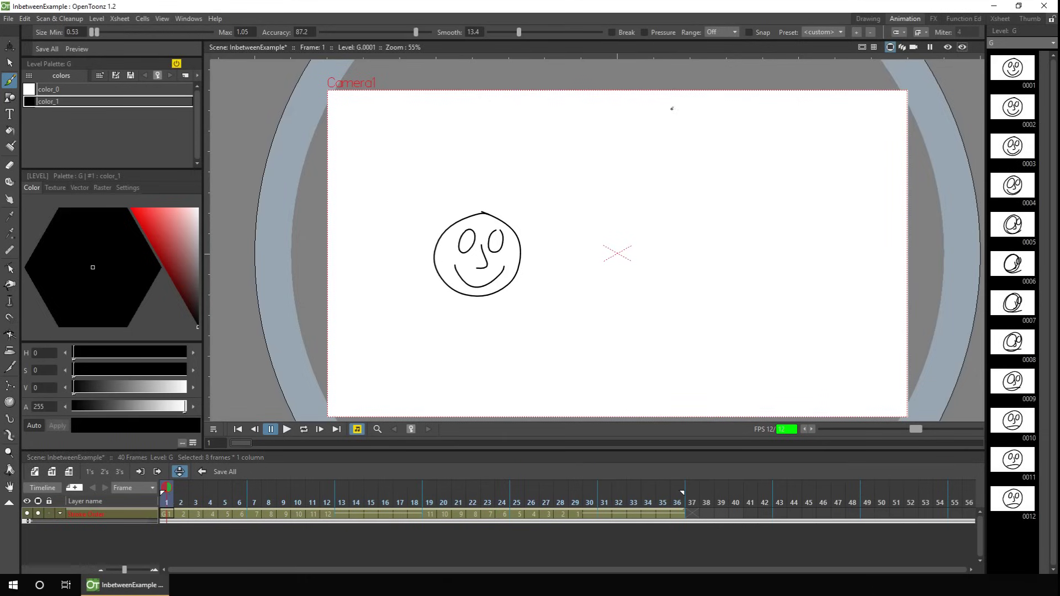
Sketch small smiling and frowning faces on frame 1, number their strokes in differing drawing order, and scrub to frame 12.
{"action": "mouse_move", "coordinate": [670, 107]}
{"action": "left_mouse_down"}
{"action": "mouse_move", "coordinate": [647, 136]}
{"action": "mouse_move", "coordinate": [684, 113]}
{"action": "mouse_move", "coordinate": [663, 122]}
{"action": "mouse_move", "coordinate": [680, 123]}
{"action": "mouse_move", "coordinate": [669, 139]}
{"action": "mouse_move", "coordinate": [689, 138]}
{"action": "left_mouse_up"}
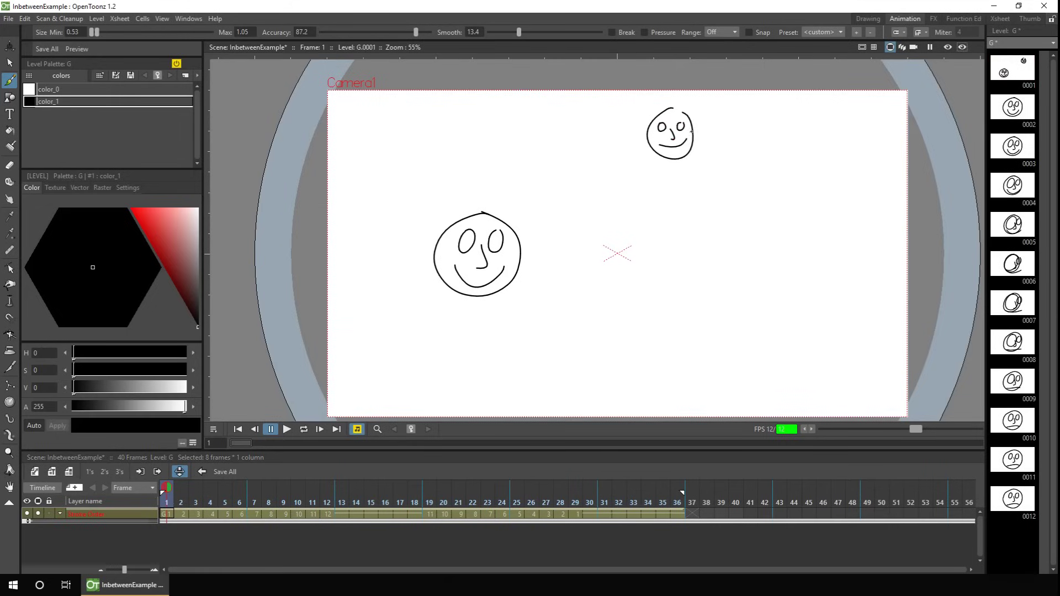
{"action": "mouse_move", "coordinate": [660, 99]}
{"action": "left_mouse_down"}
{"action": "mouse_move", "coordinate": [666, 121]}
{"action": "mouse_move", "coordinate": [677, 122]}
{"action": "left_mouse_up"}
{"action": "left_click_drag", "start_coordinate": [678, 146], "coordinate": [678, 153]}
{"action": "left_click_drag", "start_coordinate": [775, 113], "coordinate": [775, 114]}
{"action": "mouse_move", "coordinate": [756, 150]}
{"action": "left_mouse_down"}
{"action": "mouse_move", "coordinate": [808, 134]}
{"action": "mouse_move", "coordinate": [775, 111]}
{"action": "mouse_move", "coordinate": [788, 115]}
{"action": "mouse_move", "coordinate": [785, 137]}
{"action": "mouse_move", "coordinate": [768, 146]}
{"action": "mouse_move", "coordinate": [798, 146]}
{"action": "left_mouse_up"}
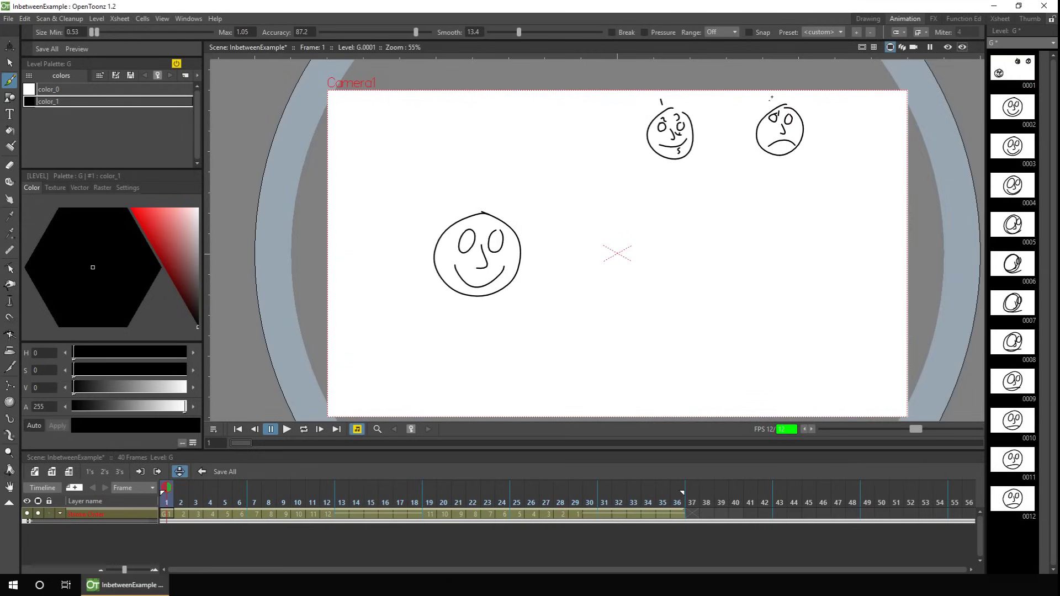
{"action": "mouse_move", "coordinate": [770, 98]}
{"action": "left_mouse_down"}
{"action": "mouse_move", "coordinate": [799, 119]}
{"action": "mouse_move", "coordinate": [794, 144]}
{"action": "left_mouse_up"}
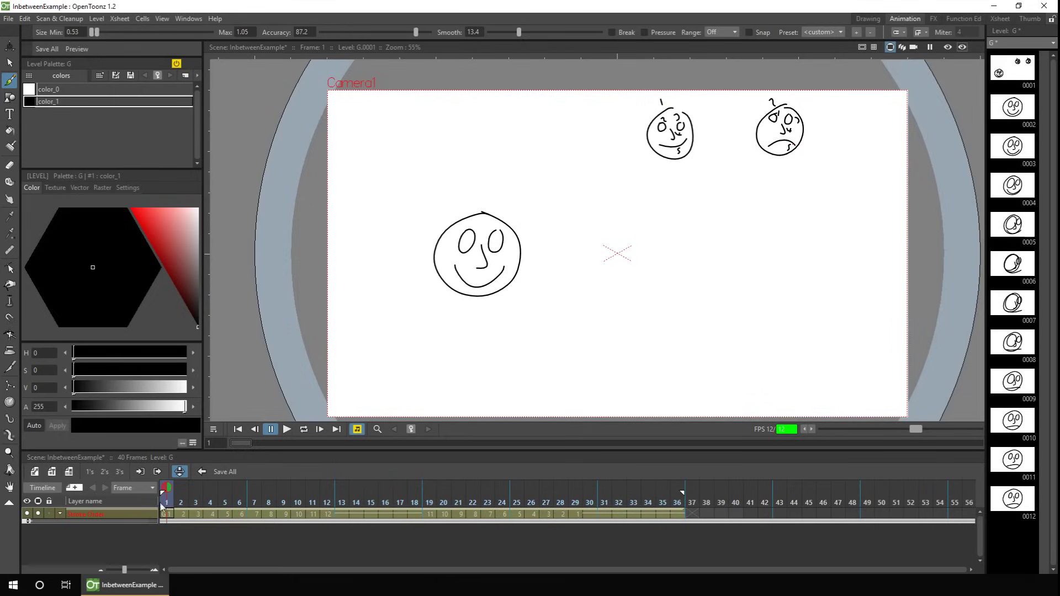
{"action": "left_click_drag", "start_coordinate": [166, 504], "coordinate": [327, 499]}
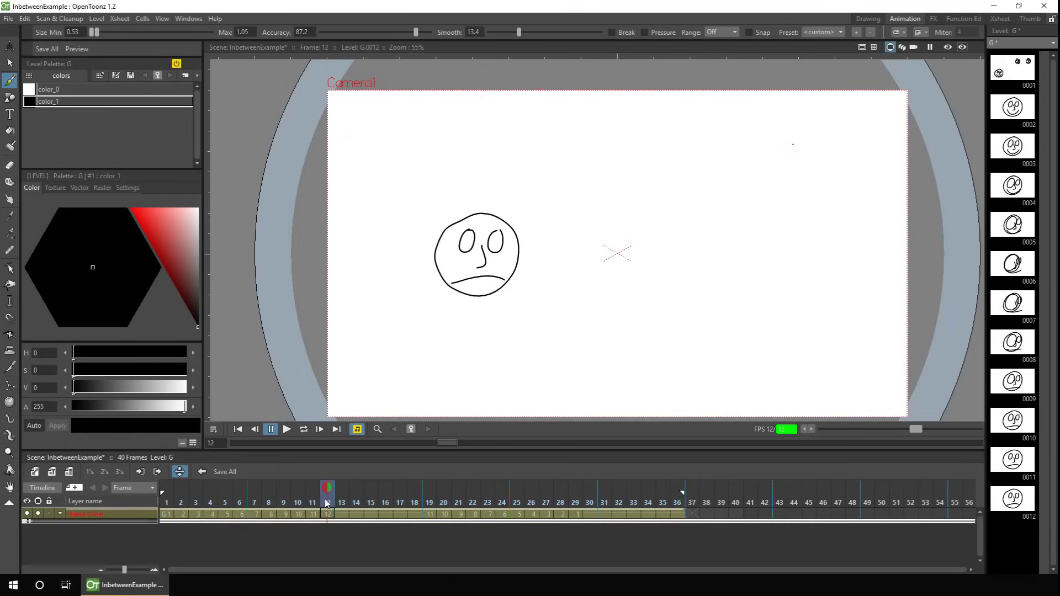
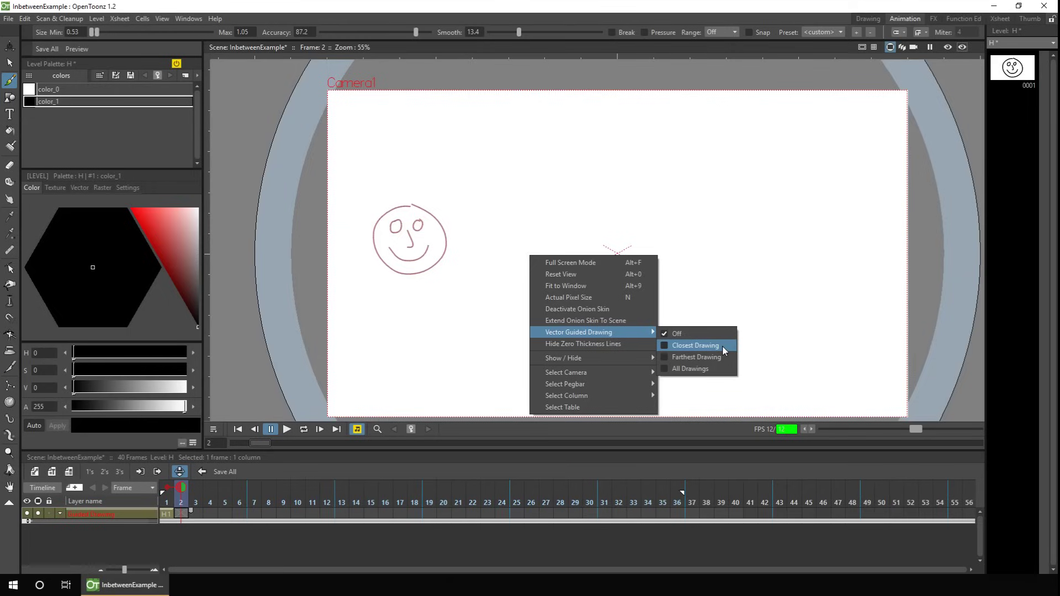
Draw the letters a, b, c, d and e on frames 1 to 5 of the Guided Drawing Examples layer.
{"action": "left_click", "coordinate": [722, 346]}
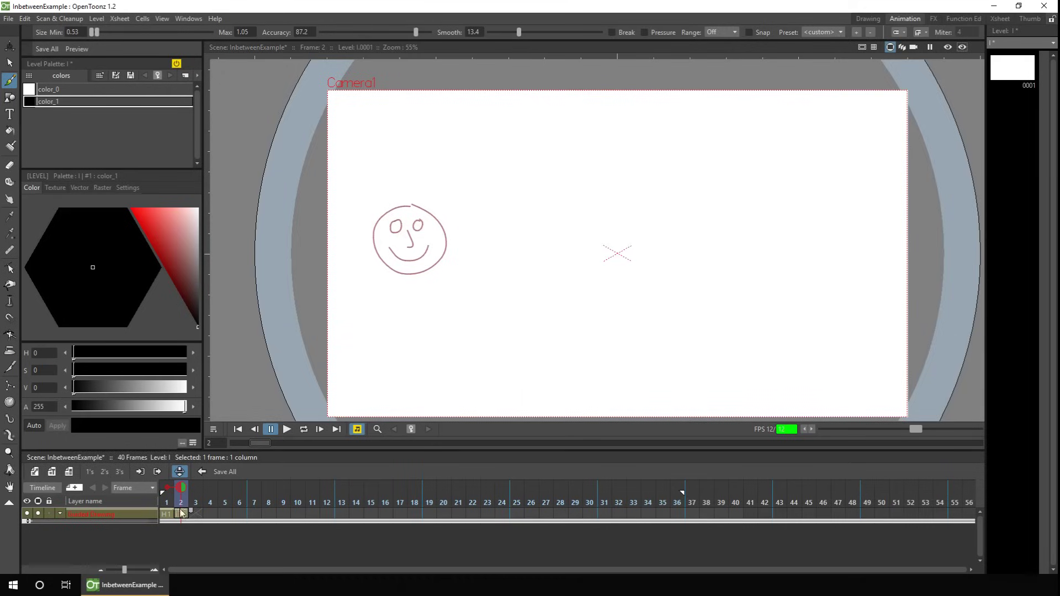
{"action": "left_click", "coordinate": [168, 513]}
{"action": "key", "text": "period"}
{"action": "left_click_drag", "start_coordinate": [369, 184], "coordinate": [364, 234]}
{"action": "key", "text": "period"}
{"action": "left_click_drag", "start_coordinate": [370, 267], "coordinate": [368, 324]}
{"action": "key", "text": "period"}
{"action": "left_click", "coordinate": [365, 322]}
{"action": "key", "text": "period"}
{"action": "left_click_drag", "start_coordinate": [363, 356], "coordinate": [370, 369]}
{"action": "key", "text": "period"}
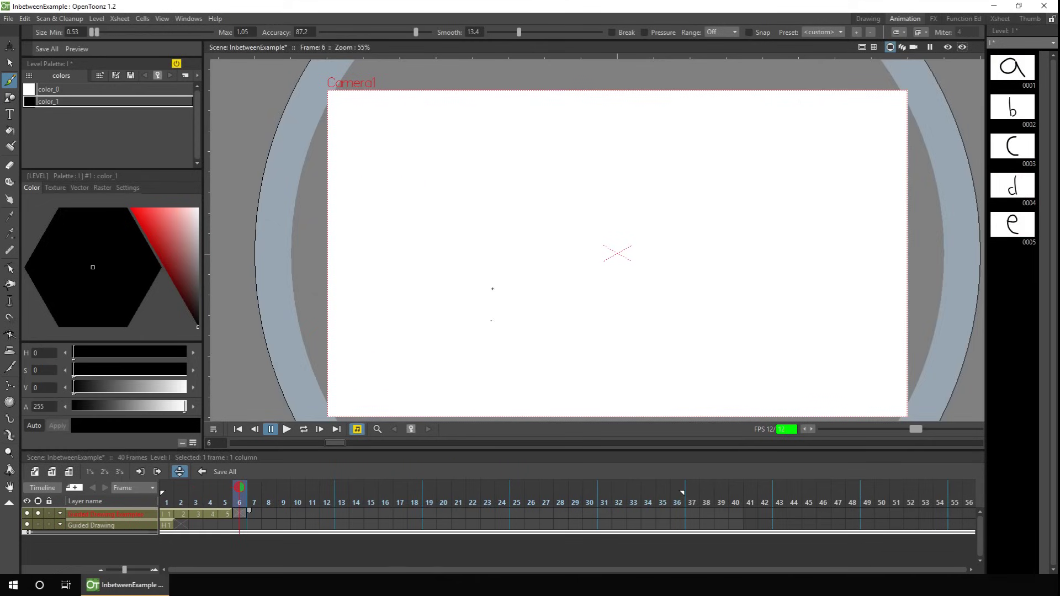
Set vector guided drawing to Closest Drawing and enable onion skin for frames 1 to 5 while on frame 6.
{"action": "right_click", "coordinate": [493, 288]}
{"action": "mouse_move", "coordinate": [564, 352]}
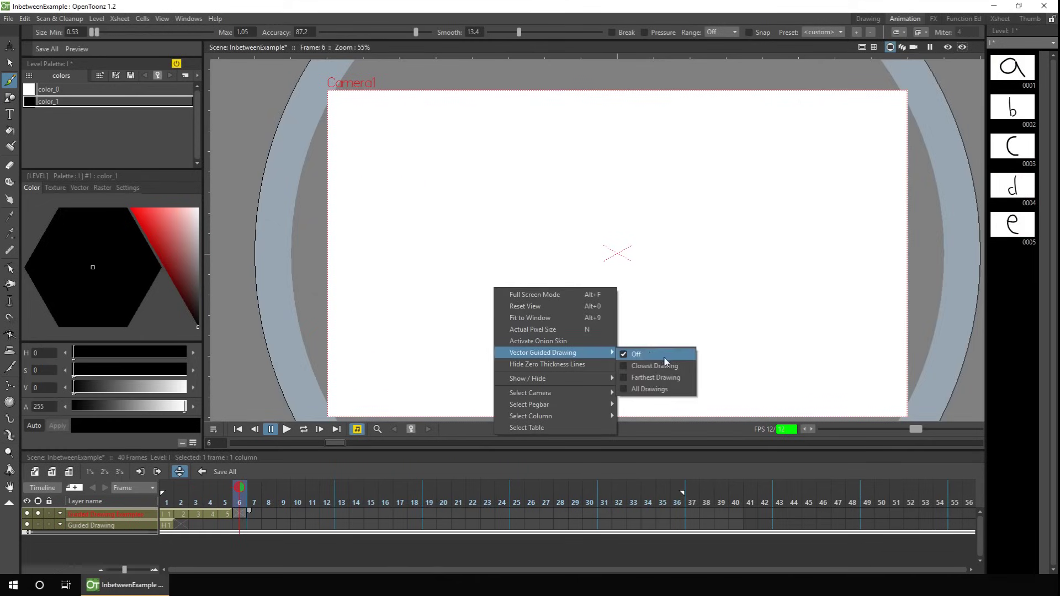
{"action": "left_click", "coordinate": [673, 366]}
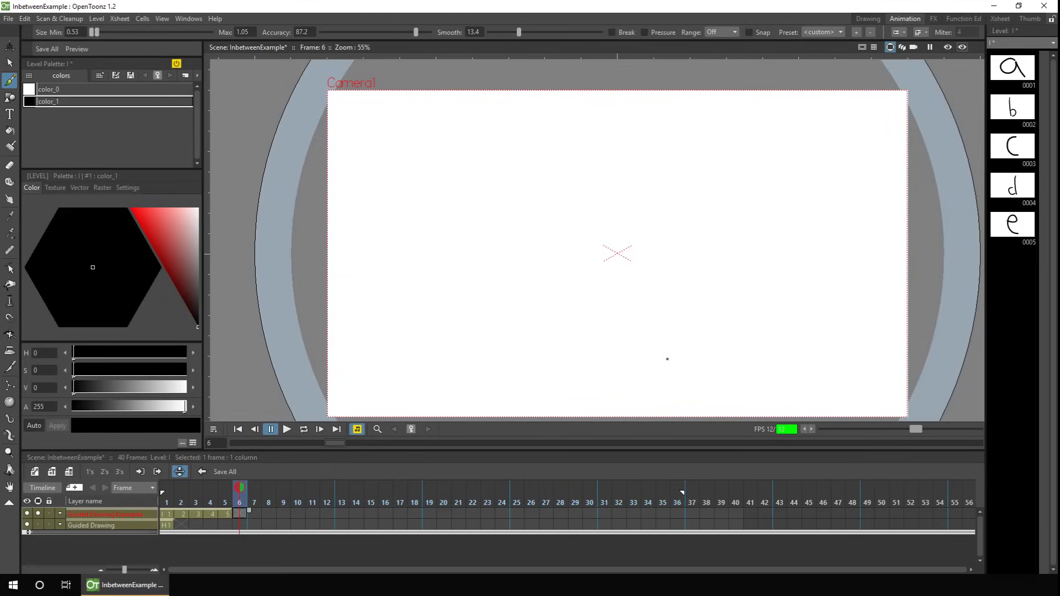
{"action": "left_click_drag", "start_coordinate": [226, 488], "coordinate": [164, 491]}
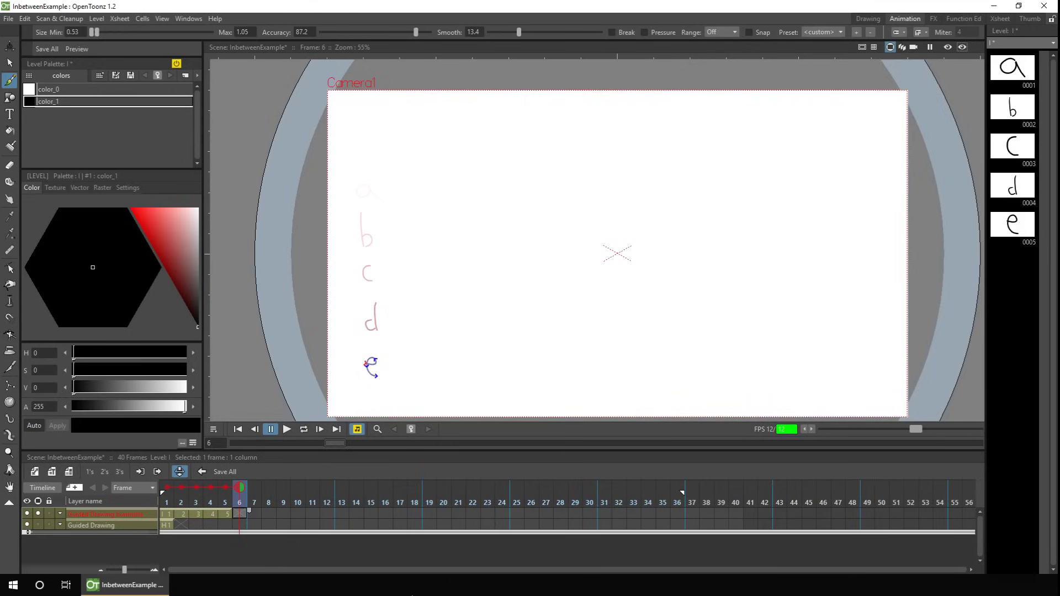
Switch vector guided drawing to Farthest Drawing.
{"action": "right_click", "coordinate": [538, 304]}
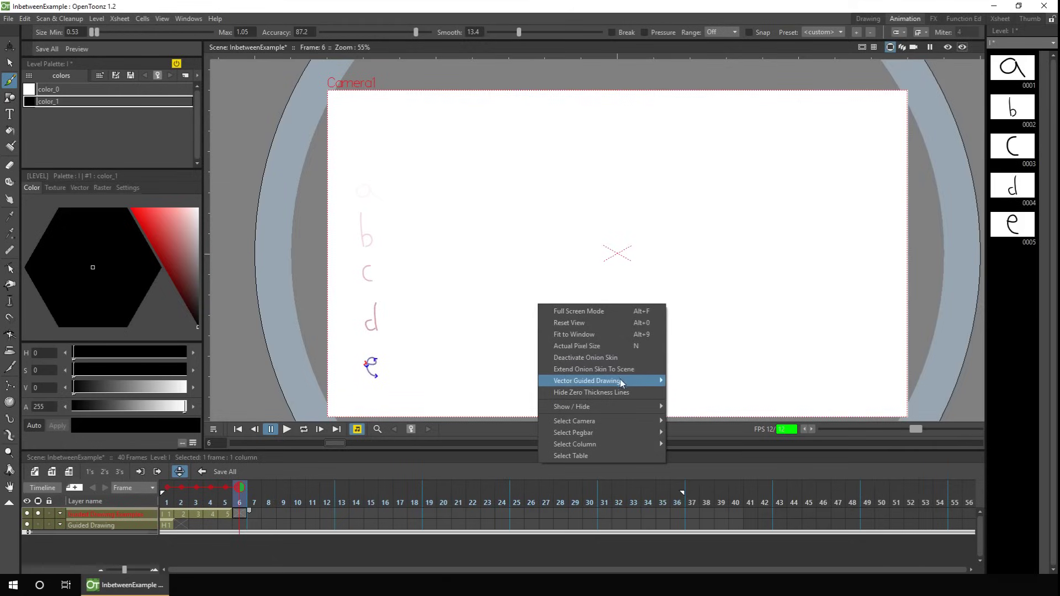
{"action": "mouse_move", "coordinate": [620, 381]}
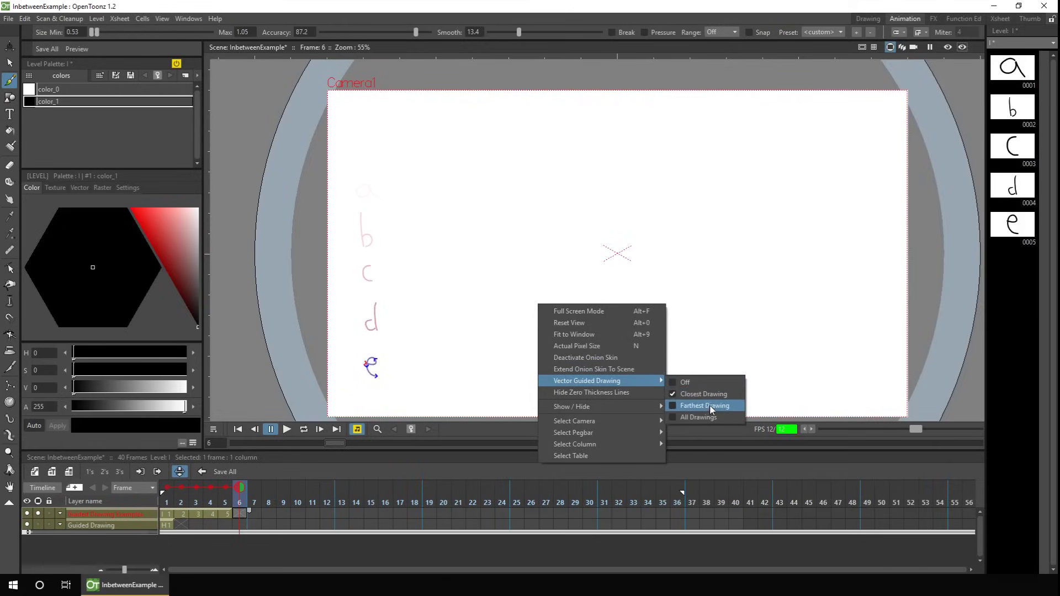
{"action": "left_click", "coordinate": [712, 407]}
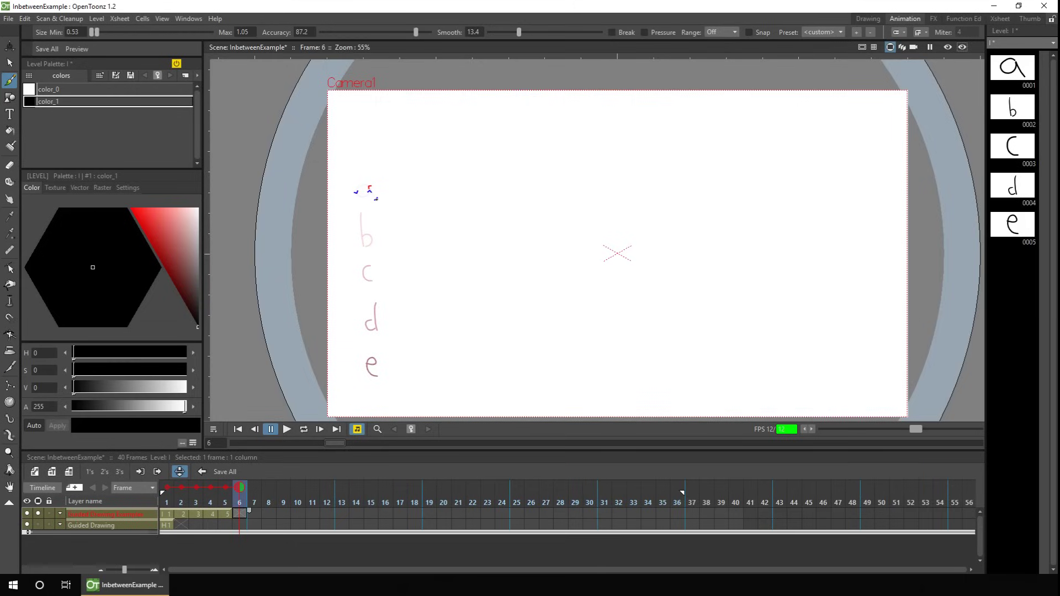
Switch vector guided drawing to All Drawings.
{"action": "right_click", "coordinate": [570, 297]}
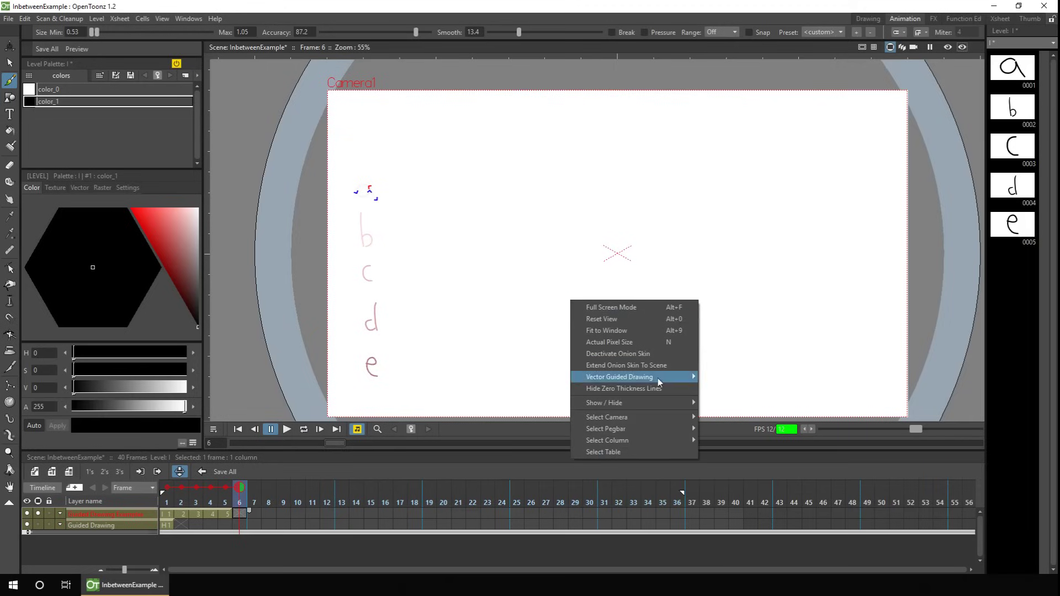
{"action": "mouse_move", "coordinate": [668, 377]}
{"action": "left_click", "coordinate": [724, 391]}
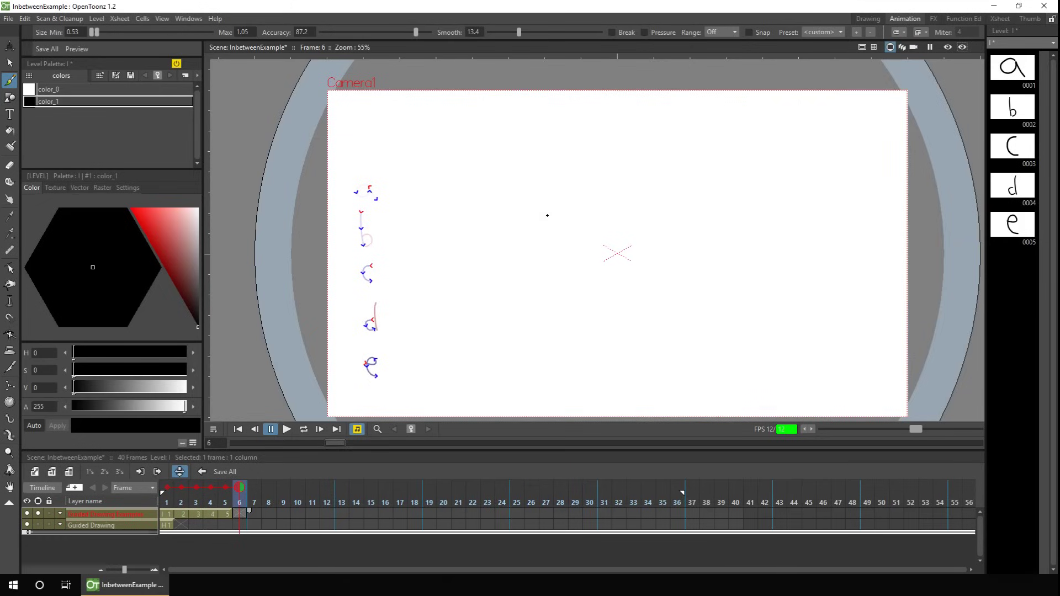
Draw a slanted line and a short curve beside it on frame 6, and view their stroke guides from frame 7.
{"action": "left_click_drag", "start_coordinate": [552, 209], "coordinate": [541, 242]}
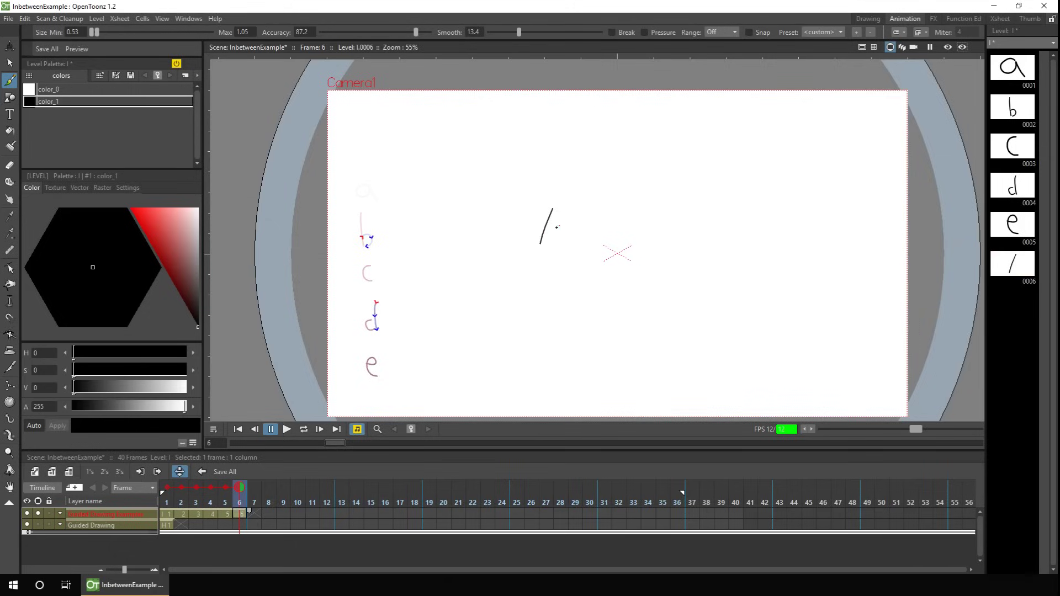
{"action": "left_click_drag", "start_coordinate": [553, 230], "coordinate": [551, 245]}
{"action": "left_click", "coordinate": [251, 487]}
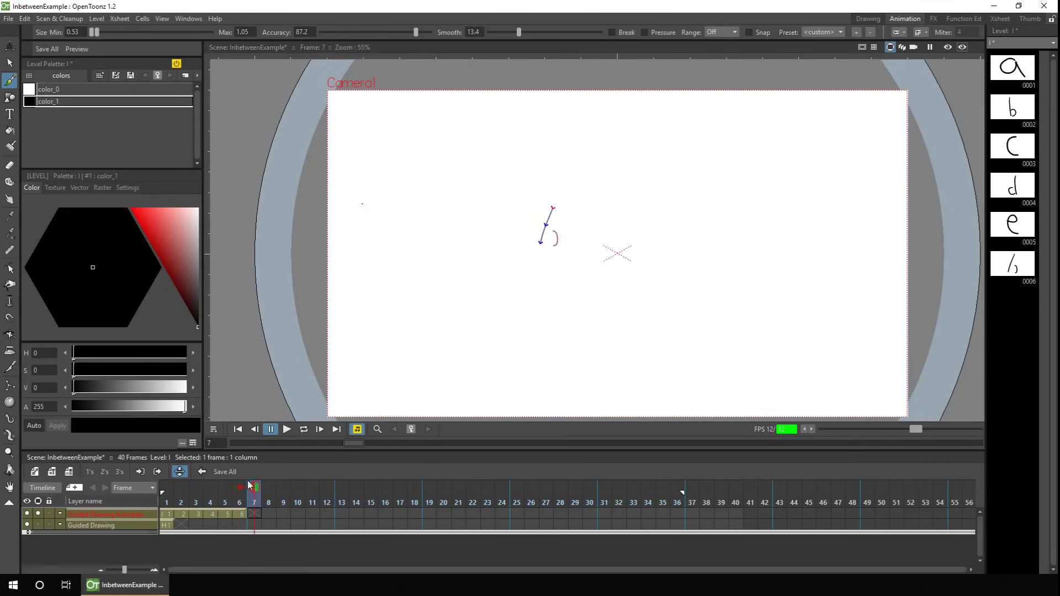
Make the Guided Drawing layer visible and onion-skin its frame 1 drawing while on frame 2.
{"action": "left_click", "coordinate": [181, 525]}
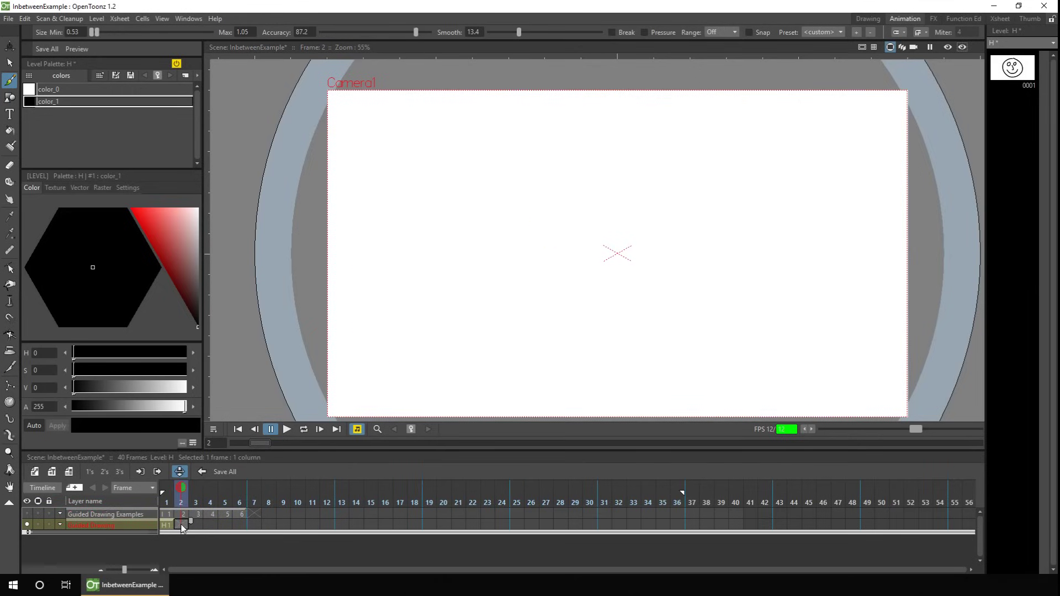
{"action": "left_click", "coordinate": [37, 525]}
{"action": "left_click", "coordinate": [167, 487]}
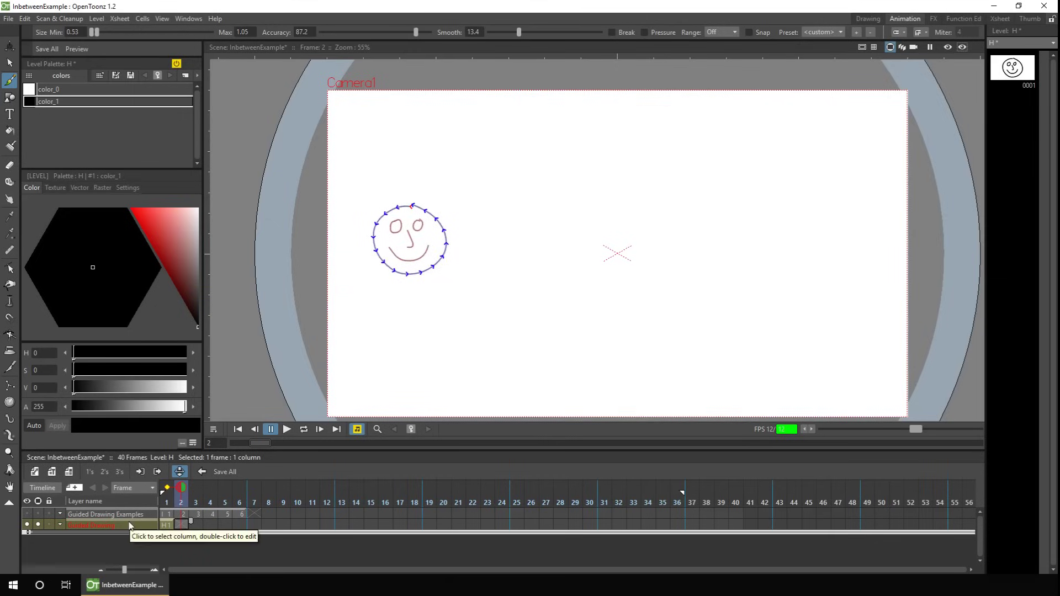
Set vector guided drawing to Closest Drawing for the Guided Drawing layer's face.
{"action": "right_click", "coordinate": [576, 269]}
{"action": "mouse_move", "coordinate": [696, 343]}
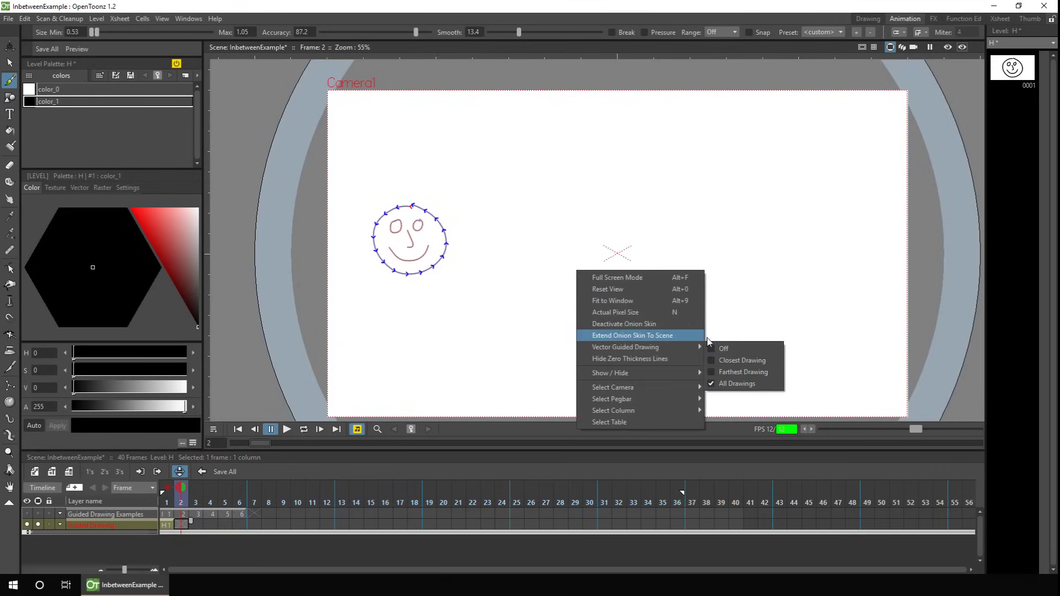
{"action": "left_click", "coordinate": [749, 360]}
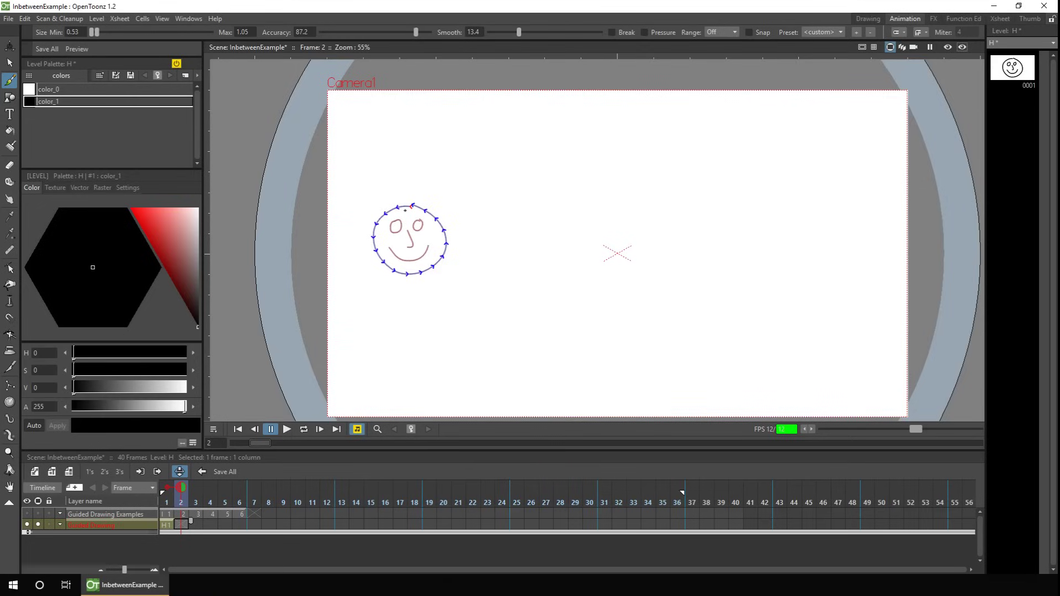
Following the stroke guides, draw the outline, eyes, nose and a frowning mouth over the onion-skinned face on frame 2.
{"action": "left_click", "coordinate": [408, 205]}
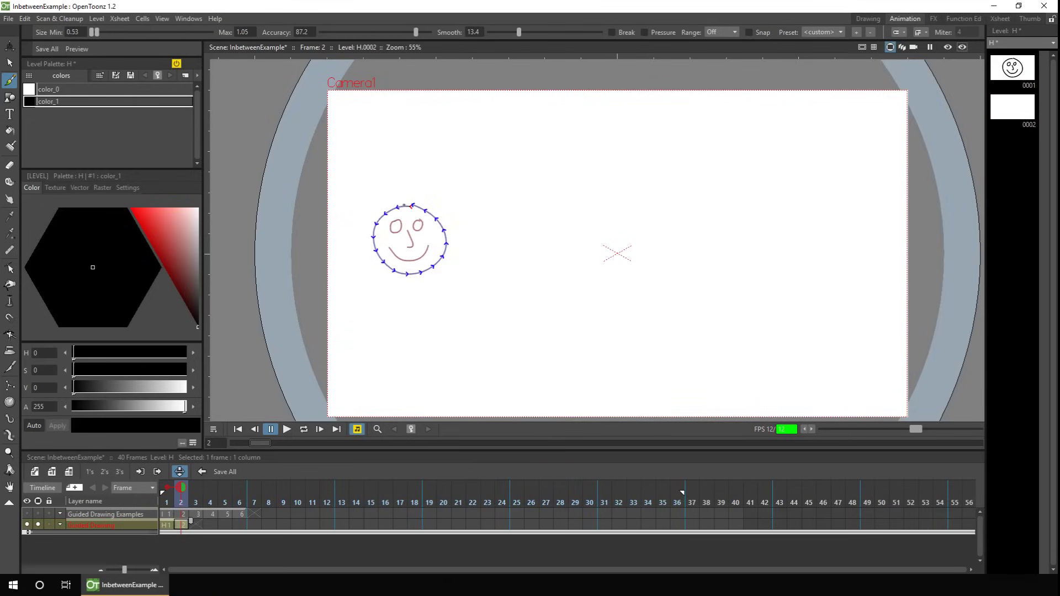
{"action": "mouse_move", "coordinate": [385, 210]}
{"action": "left_mouse_down"}
{"action": "mouse_move", "coordinate": [374, 224]}
{"action": "mouse_move", "coordinate": [389, 267]}
{"action": "mouse_move", "coordinate": [418, 273]}
{"action": "mouse_move", "coordinate": [445, 245]}
{"action": "mouse_move", "coordinate": [411, 202]}
{"action": "left_mouse_up"}
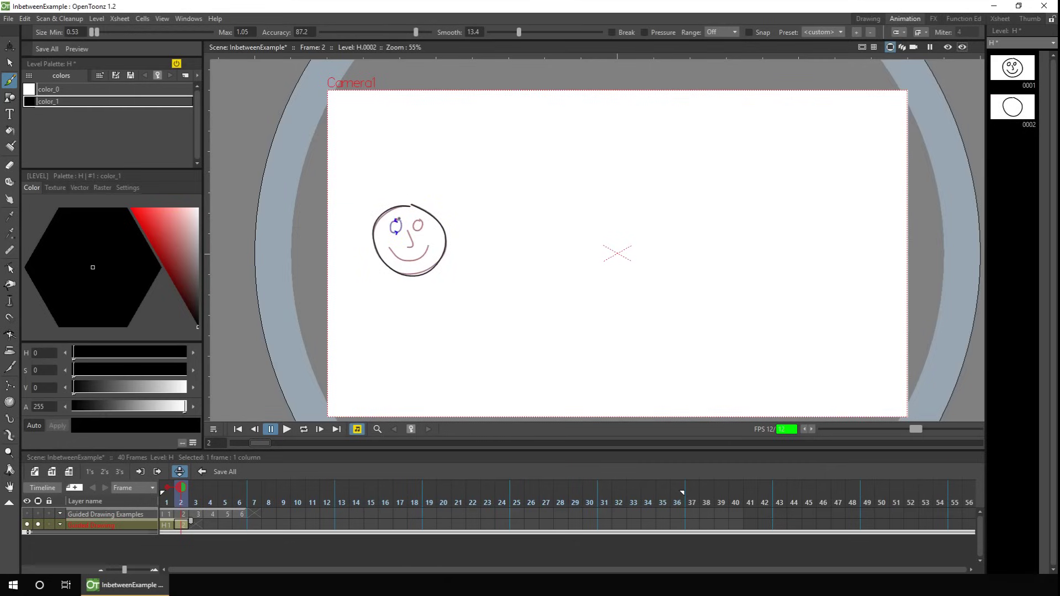
{"action": "mouse_move", "coordinate": [396, 221]}
{"action": "left_mouse_down"}
{"action": "mouse_move", "coordinate": [391, 231]}
{"action": "mouse_move", "coordinate": [418, 221]}
{"action": "mouse_move", "coordinate": [409, 248]}
{"action": "left_mouse_up"}
{"action": "left_click_drag", "start_coordinate": [392, 267], "coordinate": [435, 254]}
Insert ten blank drawings between the smiling and frowning faces and inbetween drawings 1 to 12 with Ease In / Ease Out interpolation.
{"action": "left_click", "coordinate": [1015, 109]}
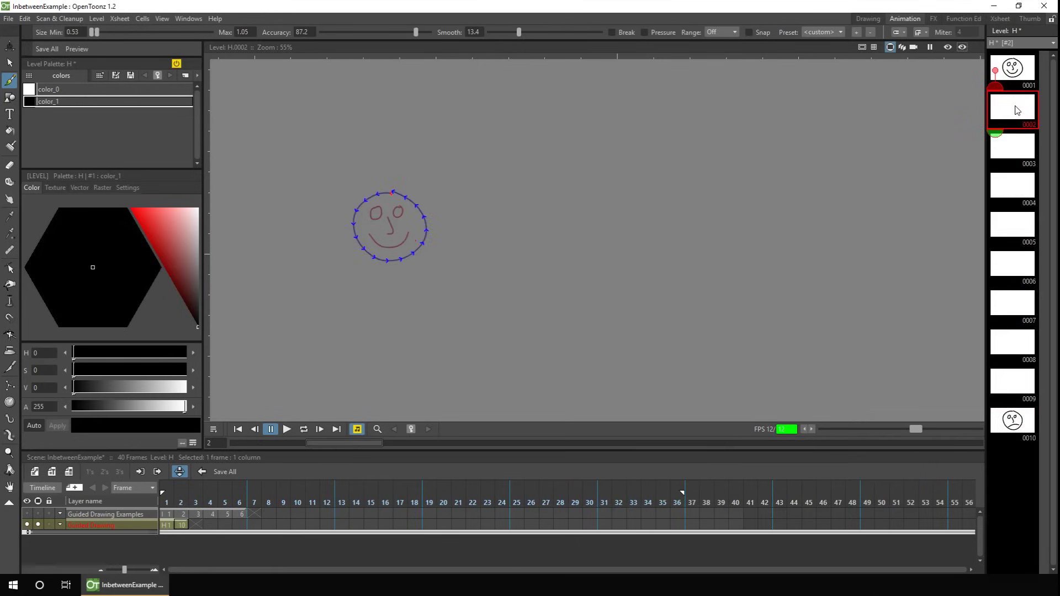
{"action": "left_click", "coordinate": [1014, 71]}
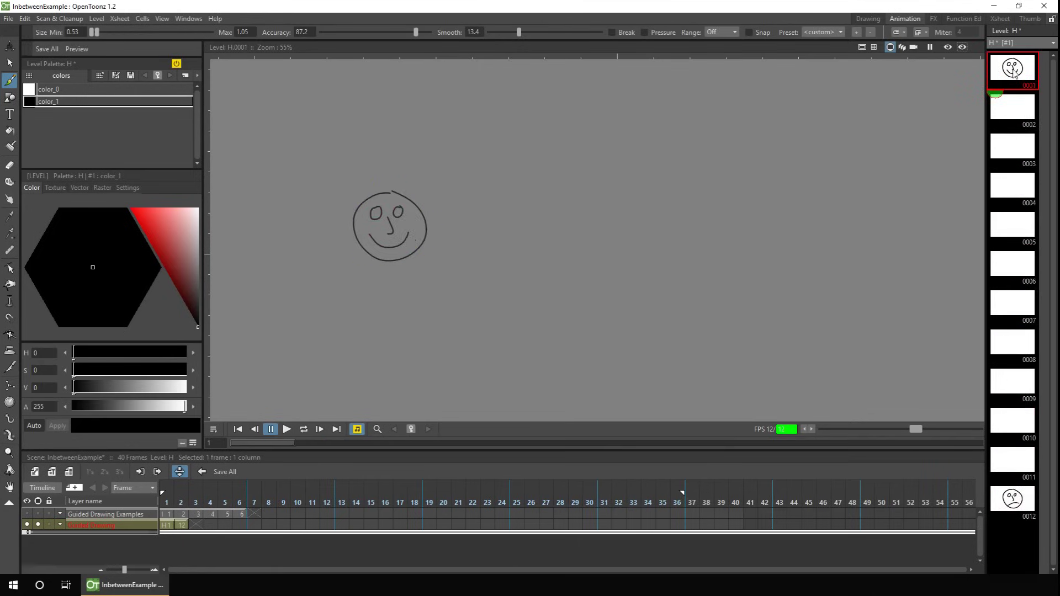
{"action": "left_click", "coordinate": [1016, 507], "text": "shift"}
{"action": "left_click", "coordinate": [1031, 463]}
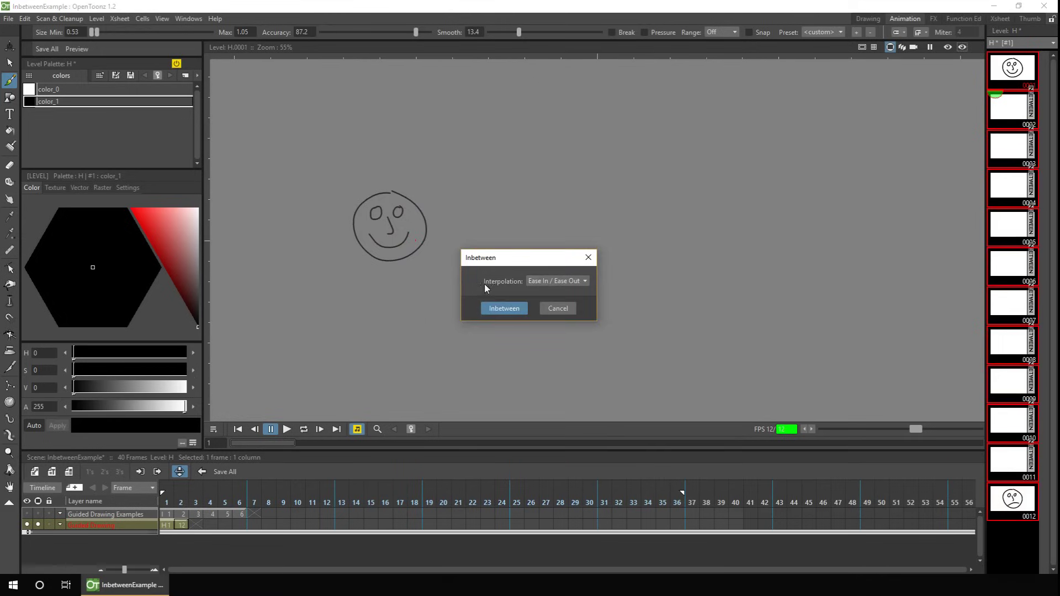
{"action": "left_click", "coordinate": [502, 306]}
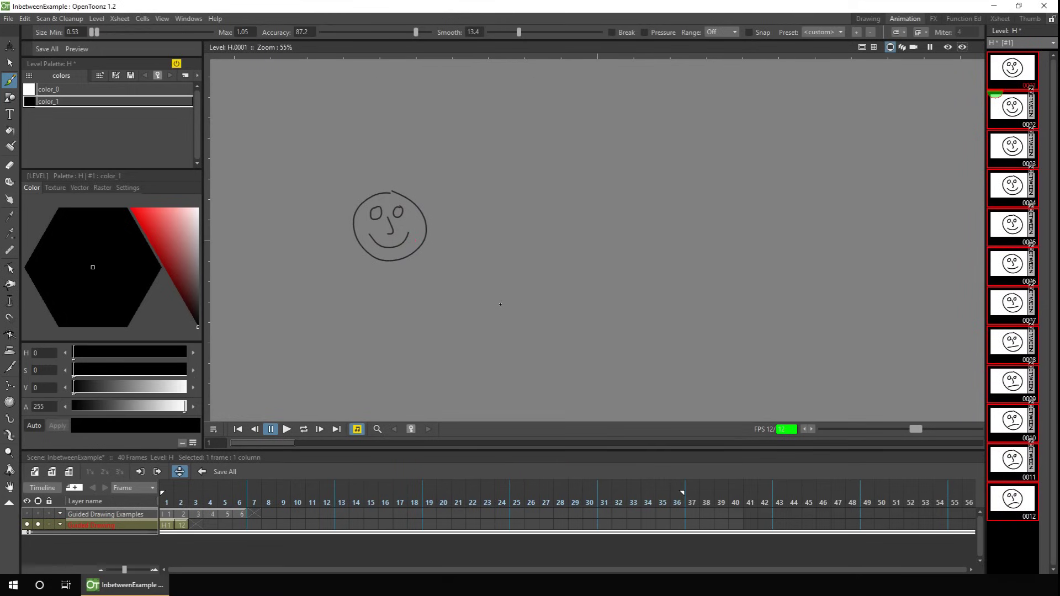
Expose face drawings 1 to 12 across frames 1 to 12 of the timeline and apply Swing to their cell numbers.
{"action": "left_click", "coordinate": [181, 525]}
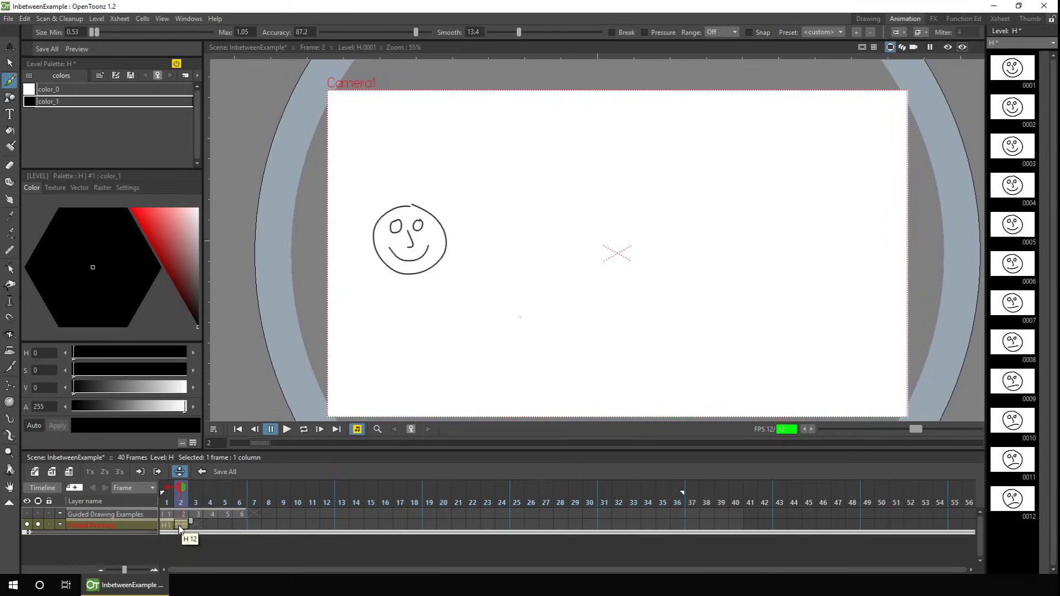
{"action": "left_click", "coordinate": [167, 525], "text": "shift"}
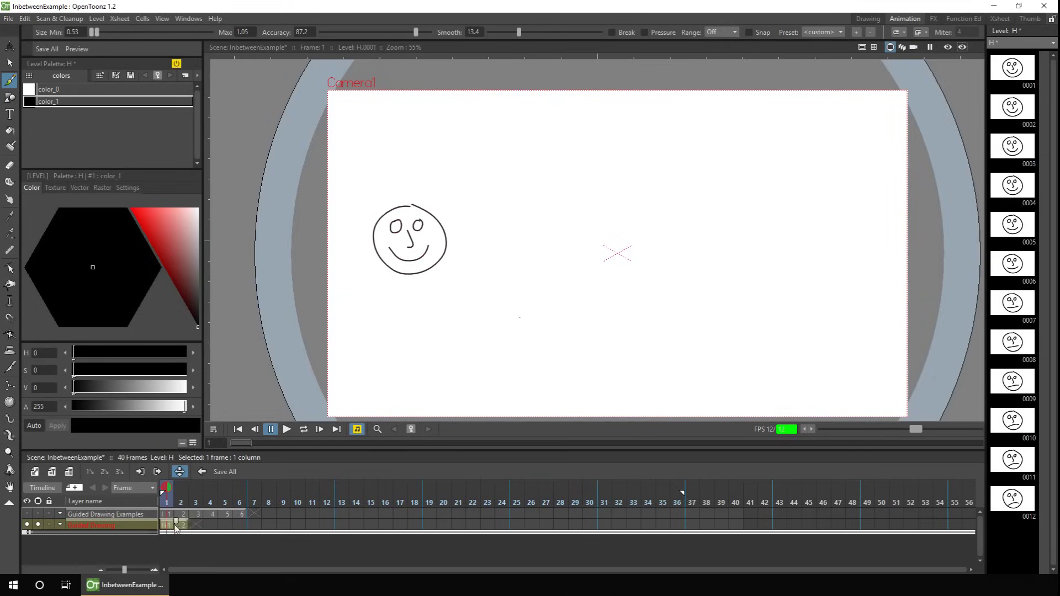
{"action": "left_click_drag", "start_coordinate": [194, 524], "coordinate": [339, 526]}
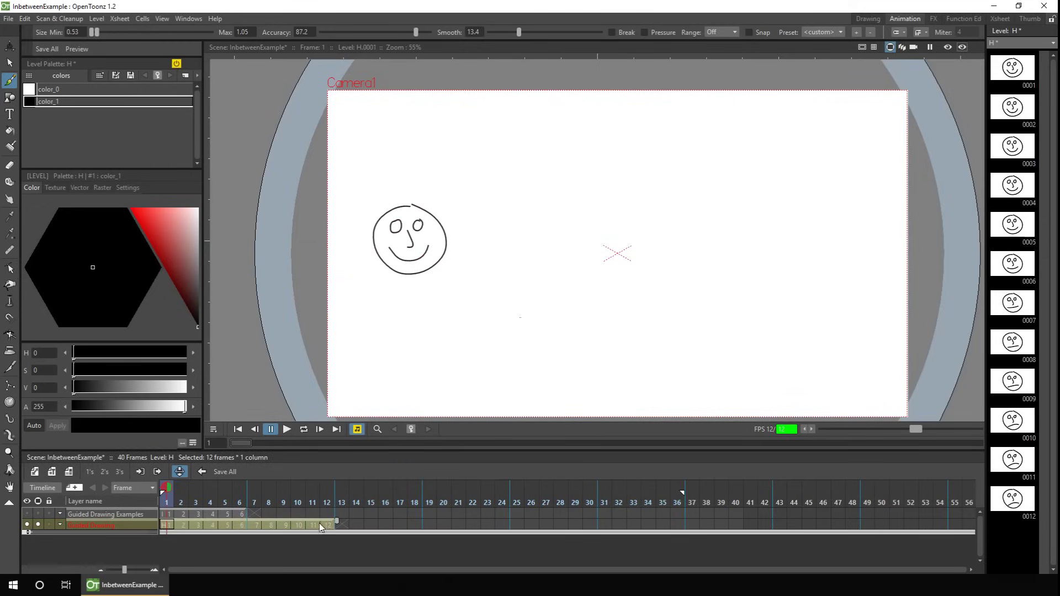
{"action": "right_click", "coordinate": [320, 527]}
{"action": "mouse_move", "coordinate": [443, 351]}
{"action": "left_click", "coordinate": [492, 364]}
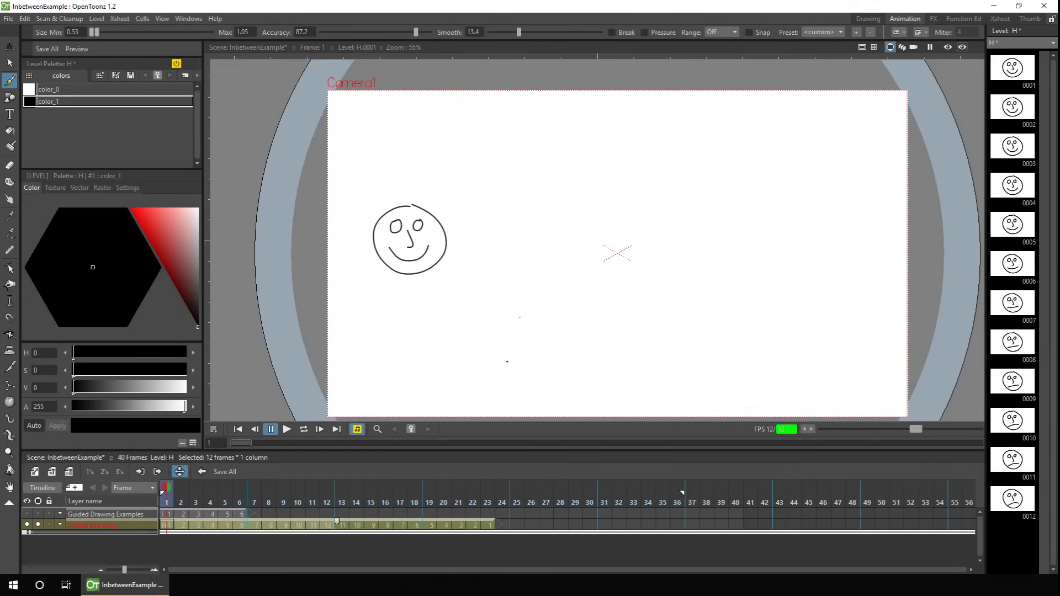
Hold the frowning drawing 12 through frame 18 and the final smiling drawing through frame 36, and play the animation in a loop.
{"action": "left_click", "coordinate": [328, 525]}
{"action": "left_click_drag", "start_coordinate": [335, 523], "coordinate": [433, 525]}
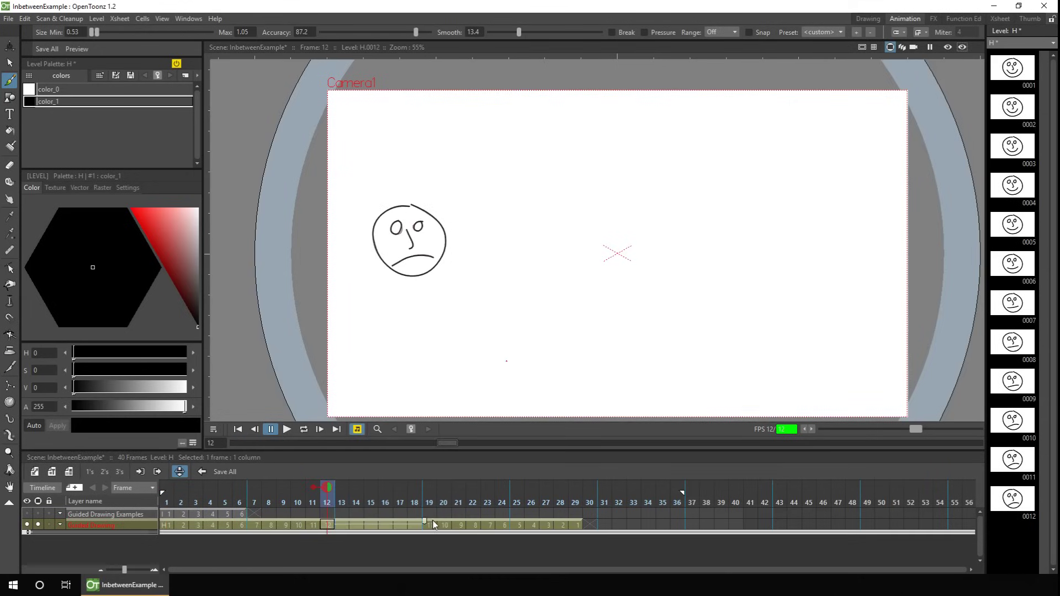
{"action": "left_click", "coordinate": [575, 525]}
{"action": "left_click_drag", "start_coordinate": [581, 523], "coordinate": [688, 526]}
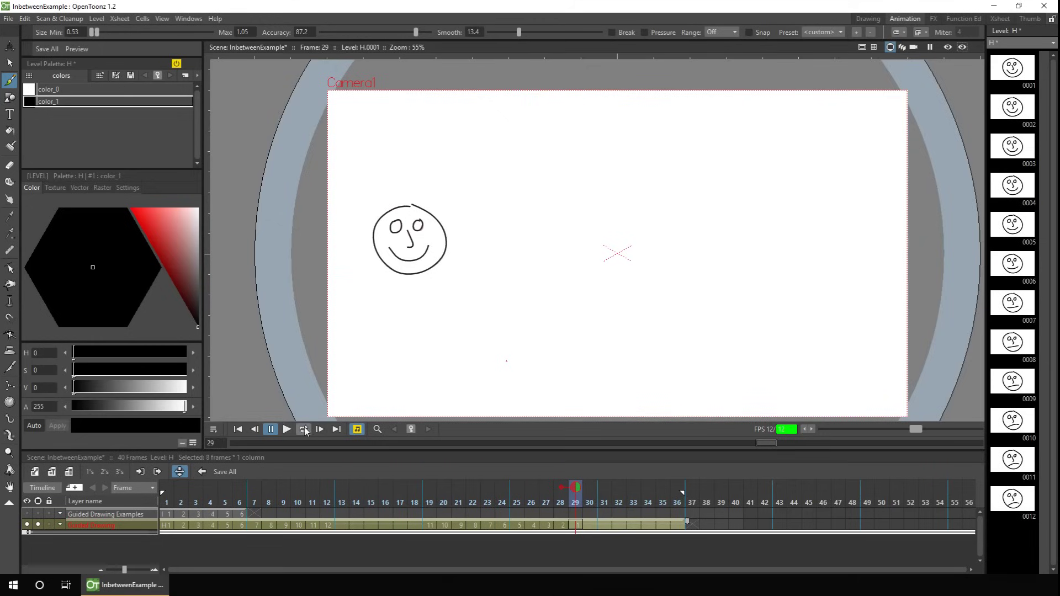
{"action": "left_click", "coordinate": [304, 430]}
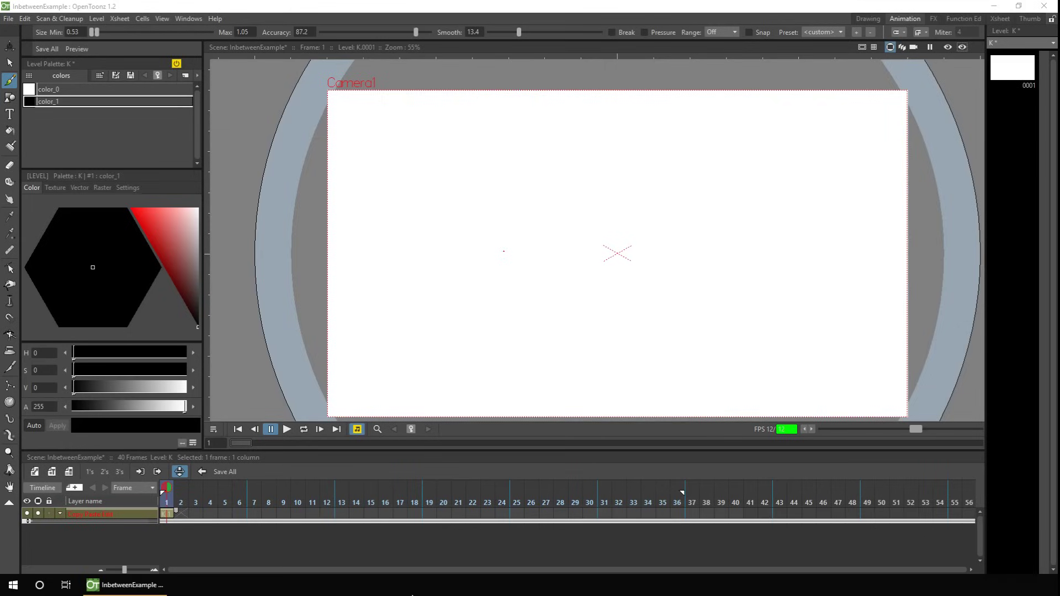
Draw three rectangles side by side on frame 1, one large upright, one wide and flat, and one tall and narrow, saving the scene.
{"action": "key", "text": "g"}
{"action": "left_click", "coordinate": [259, 32]}
{"action": "left_click", "coordinate": [265, 40]}
{"action": "left_click_drag", "start_coordinate": [590, 361], "coordinate": [590, 373]}
{"action": "key", "text": "ctrl+s"}
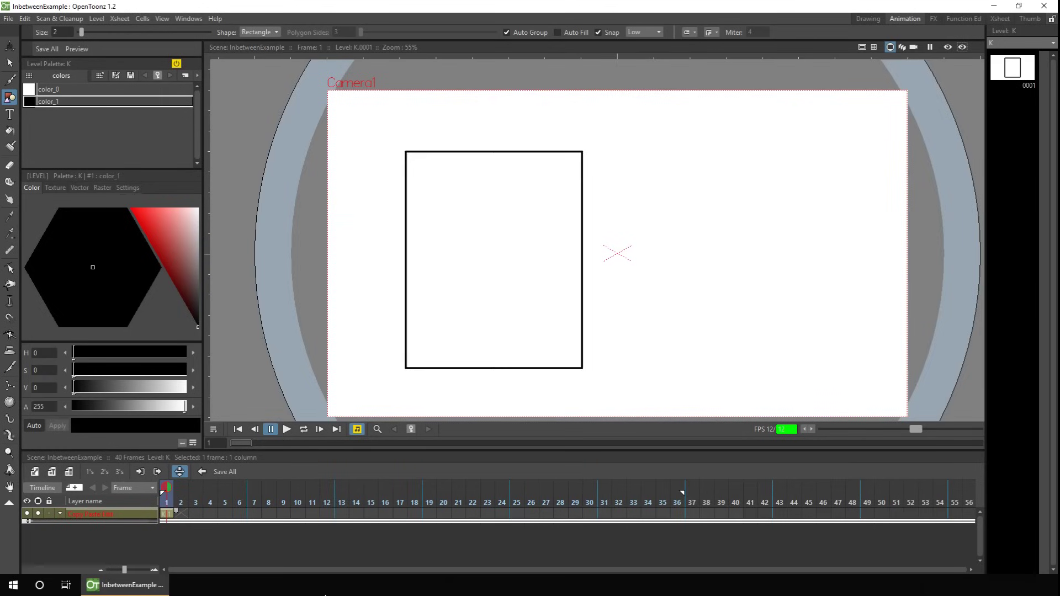
{"action": "left_click_drag", "start_coordinate": [805, 195], "coordinate": [805, 196]}
{"action": "mouse_move", "coordinate": [819, 150]}
{"action": "left_mouse_down"}
{"action": "mouse_move", "coordinate": [899, 388]}
{"action": "mouse_move", "coordinate": [898, 378]}
{"action": "left_mouse_up"}
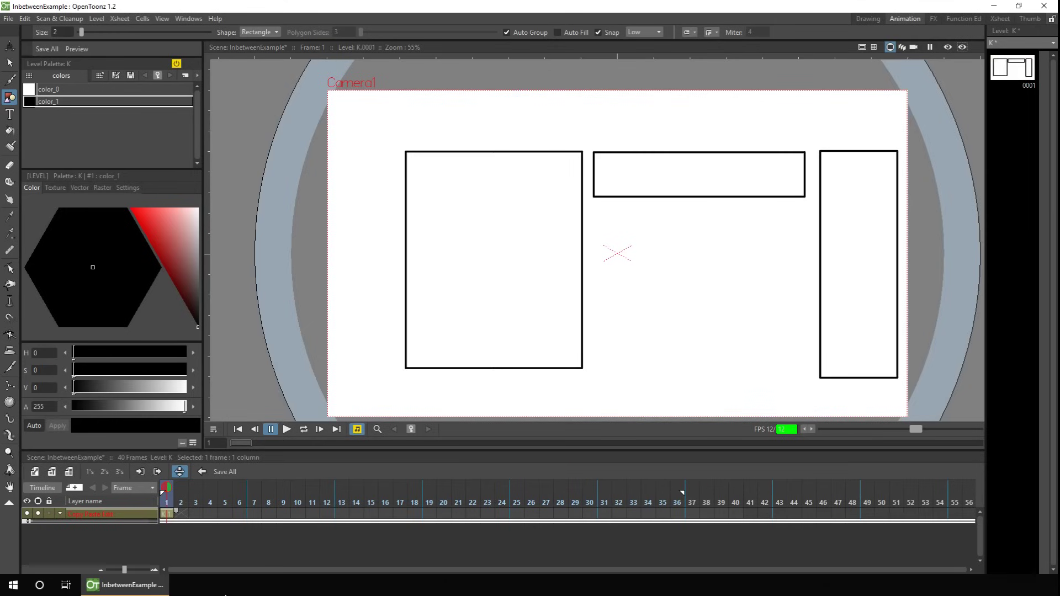
Copy all three rectangles from frame 1 and paste them into a new drawing on frame 2.
{"action": "key", "text": "s"}
{"action": "key", "text": "ctrl+a"}
{"action": "left_click_drag", "start_coordinate": [483, 220], "coordinate": [890, 387]}
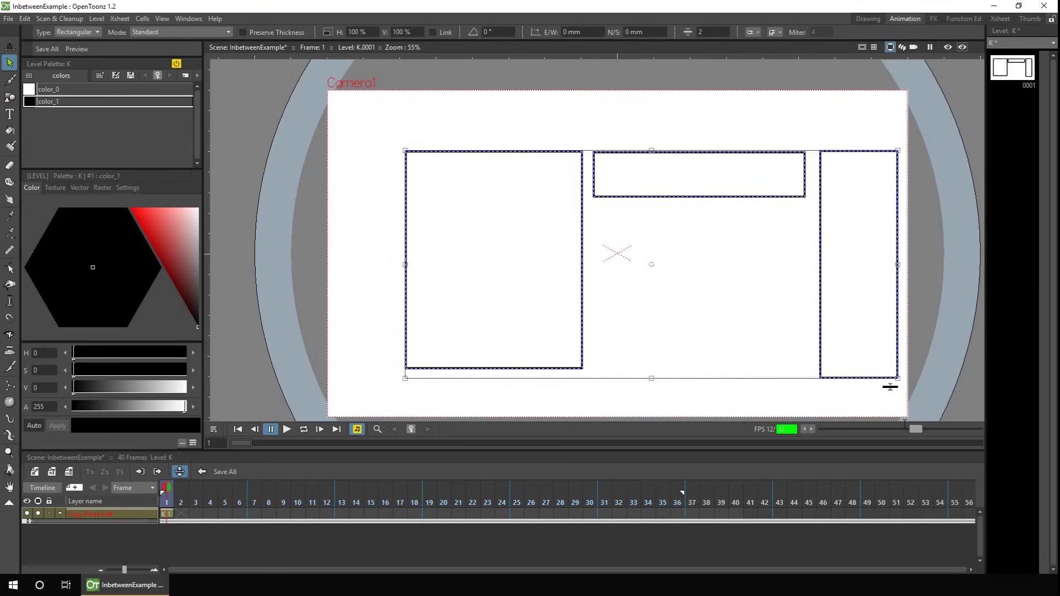
{"action": "left_click", "coordinate": [182, 514]}
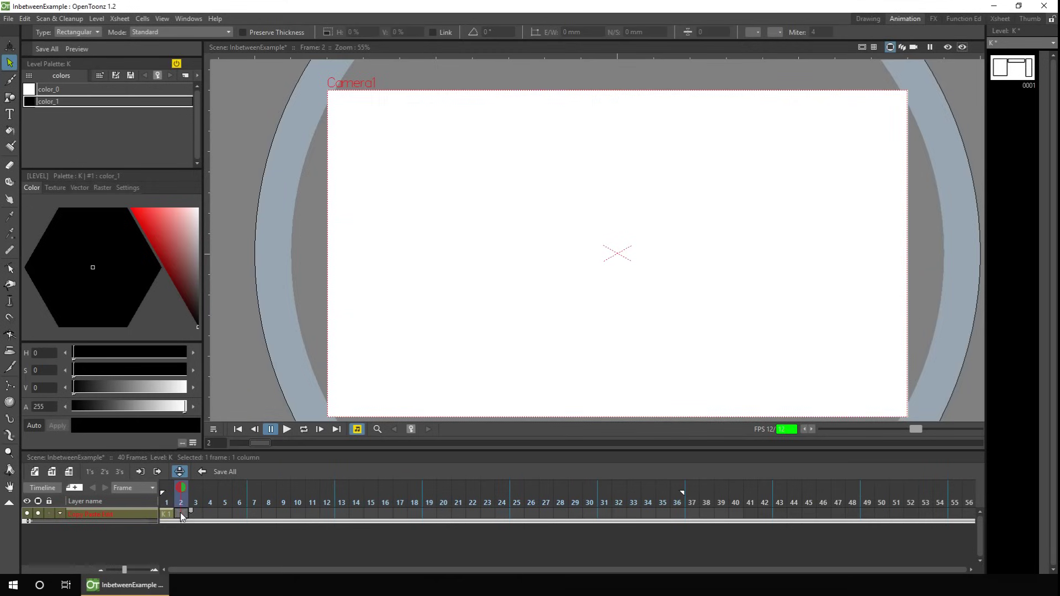
{"action": "key", "text": "k"}
{"action": "key", "text": "s"}
{"action": "key", "text": "ctrl+v"}
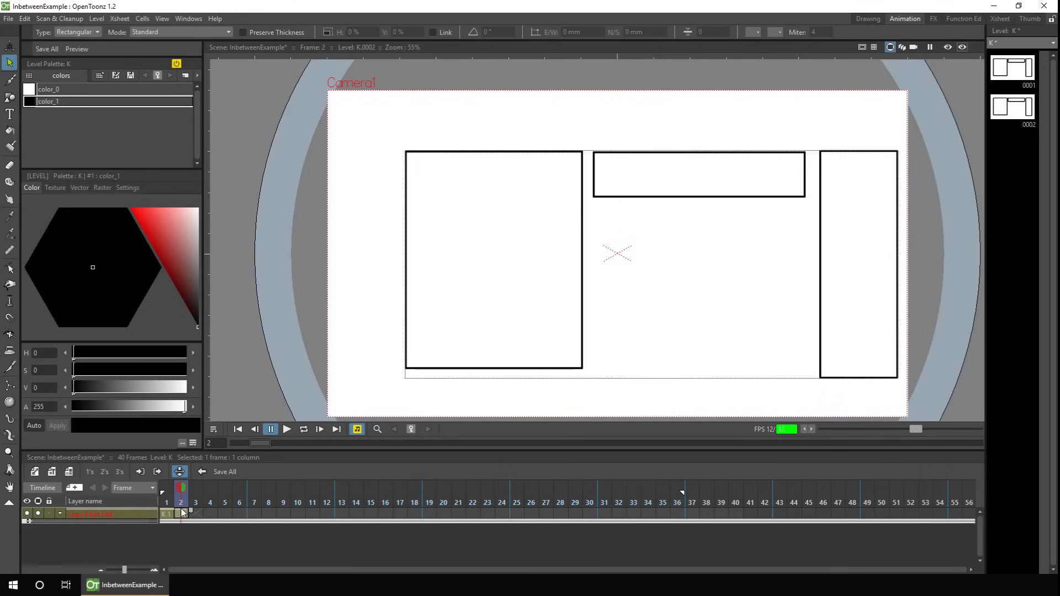
Spread the frame 2 rectangles outward, moving the large one up and left, the flat one up, and the narrow one slightly up and right.
{"action": "left_click_drag", "start_coordinate": [486, 165], "coordinate": [419, 151]}
{"action": "left_click_drag", "start_coordinate": [699, 153], "coordinate": [682, 104]}
{"action": "left_click_drag", "start_coordinate": [859, 152], "coordinate": [864, 142]}
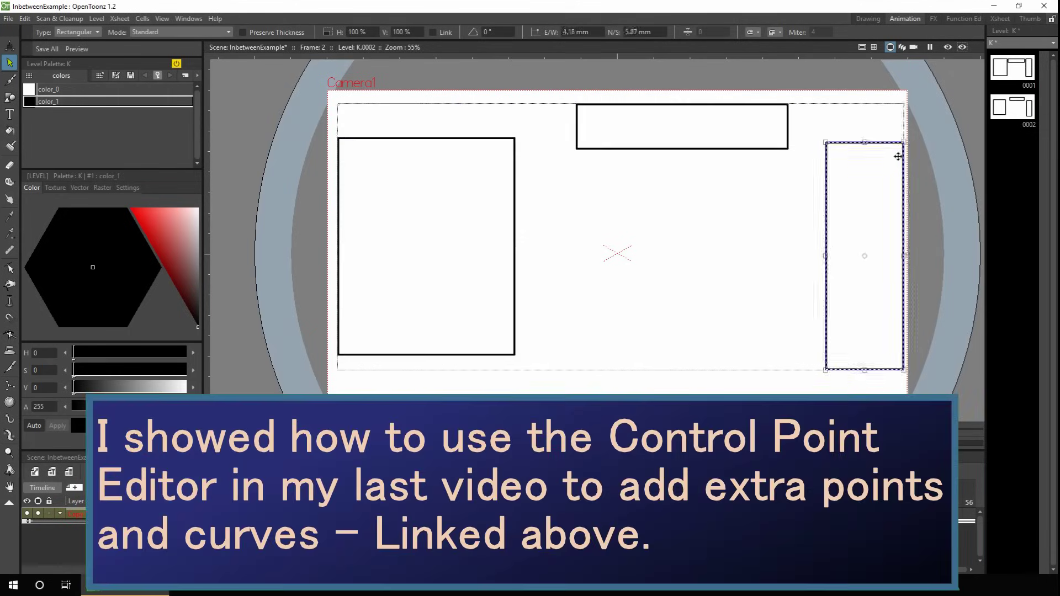
Reshape the three frame 2 rectangles with the Control Point Editor into thin angular and curved shapes framing the camera area.
{"action": "key", "text": "c"}
{"action": "left_click", "coordinate": [338, 138]}
{"action": "left_click_drag", "start_coordinate": [339, 138], "coordinate": [336, 104]}
{"action": "left_click_drag", "start_coordinate": [515, 355], "coordinate": [373, 179]}
{"action": "left_click_drag", "start_coordinate": [514, 138], "coordinate": [443, 128]}
{"action": "left_click_drag", "start_coordinate": [577, 149], "coordinate": [506, 131]}
{"action": "left_click_drag", "start_coordinate": [788, 149], "coordinate": [853, 95]}
{"action": "left_click", "coordinate": [826, 178]}
{"action": "left_click_drag", "start_coordinate": [903, 368], "coordinate": [880, 352]}
Insert ten blank drawings before the reshaped drawing 2 in the level strip.
{"action": "left_click", "coordinate": [1014, 109]}
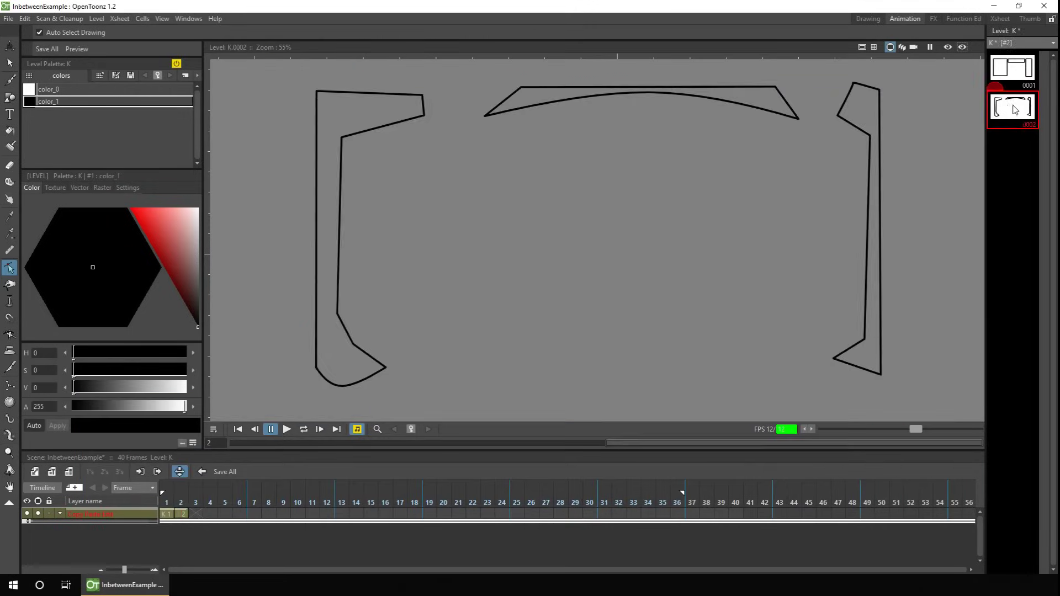
{"action": "key", "text": "Insert"}
{"action": "key", "text": "Insert"}
{"action": "key", "text": "Insert"}
{"action": "key", "text": "Insert"}
{"action": "key", "text": "Insert"}
{"action": "key", "text": "Insert"}
{"action": "key", "text": "Insert"}
{"action": "key", "text": "Insert"}
{"action": "key", "text": "Insert"}
{"action": "key", "text": "Insert"}
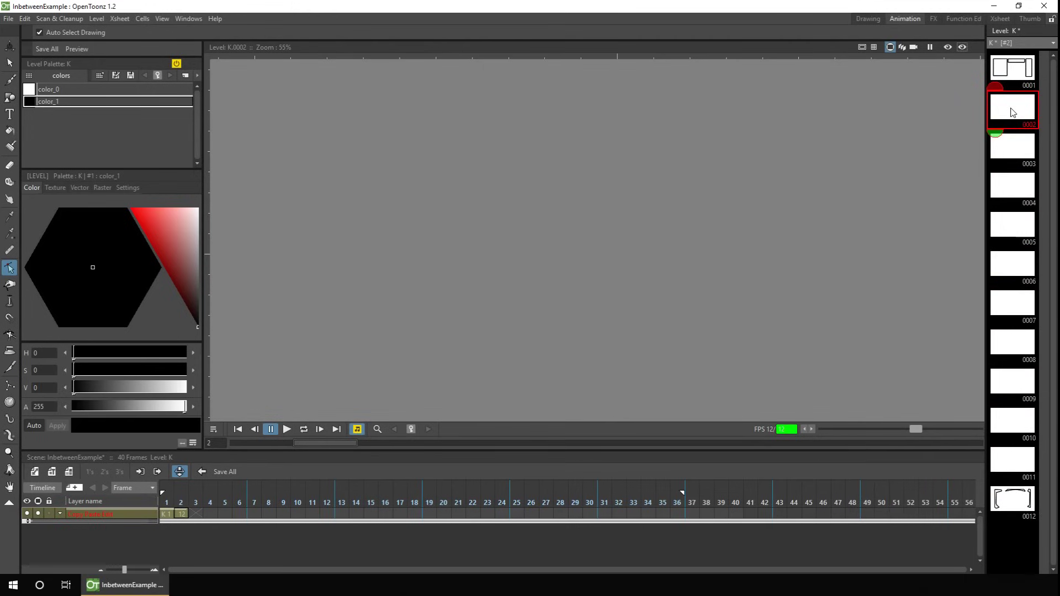
Inbetween drawings 1 to 12 of the rectangle level with Ease In / Ease Out interpolation.
{"action": "left_click", "coordinate": [1014, 72]}
{"action": "left_click", "coordinate": [1013, 499], "text": "shift"}
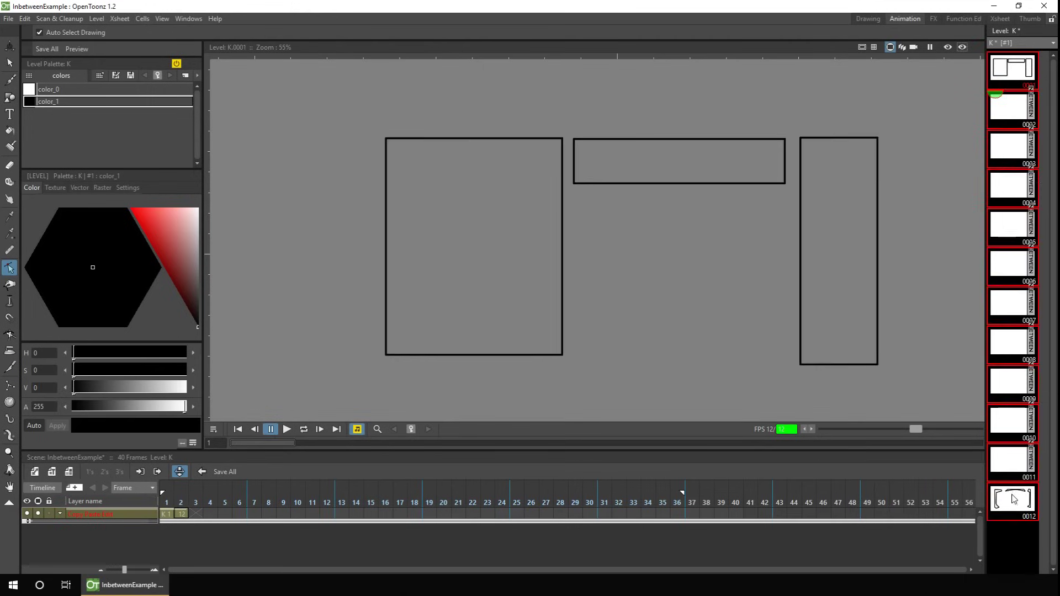
{"action": "left_click", "coordinate": [1030, 267]}
{"action": "left_click", "coordinate": [564, 282]}
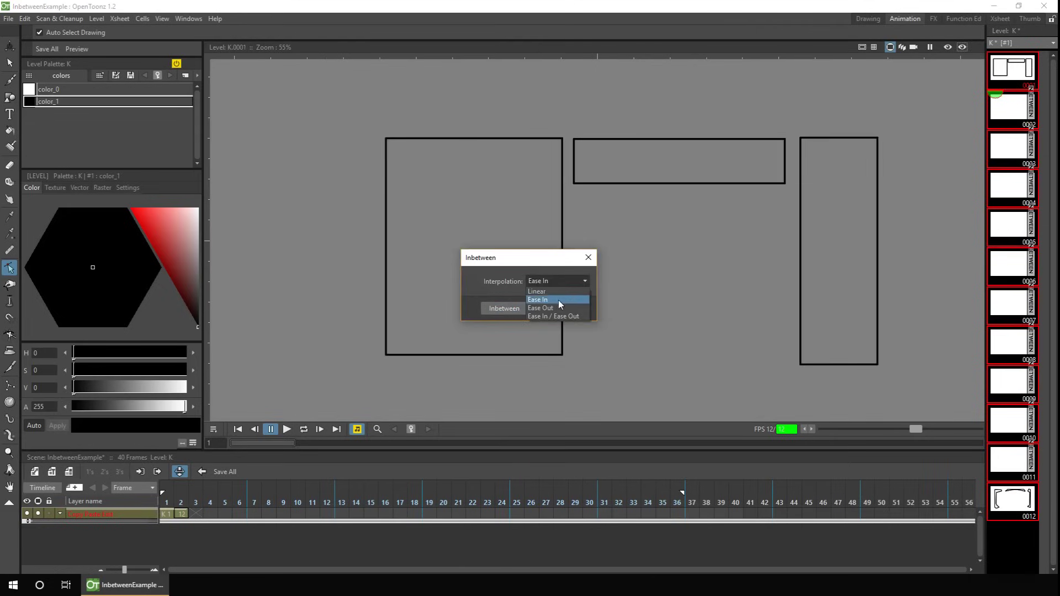
{"action": "left_click", "coordinate": [556, 316]}
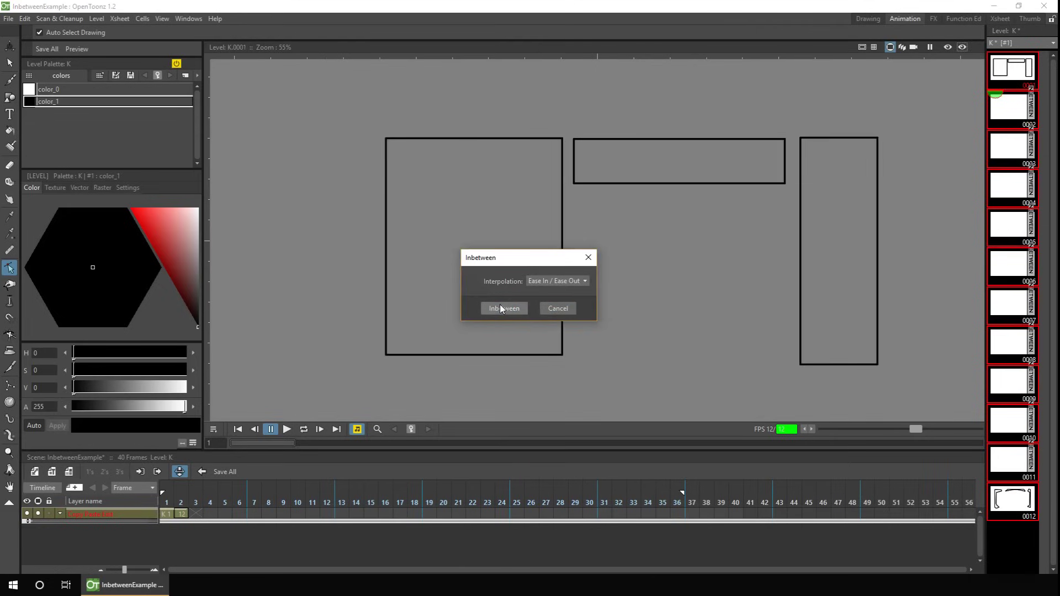
{"action": "left_click", "coordinate": [499, 304]}
Expose the rectangle level's drawings 1 to 12 across frames 1 to 12 and apply Swing to their cell numbers.
{"action": "left_click", "coordinate": [182, 514]}
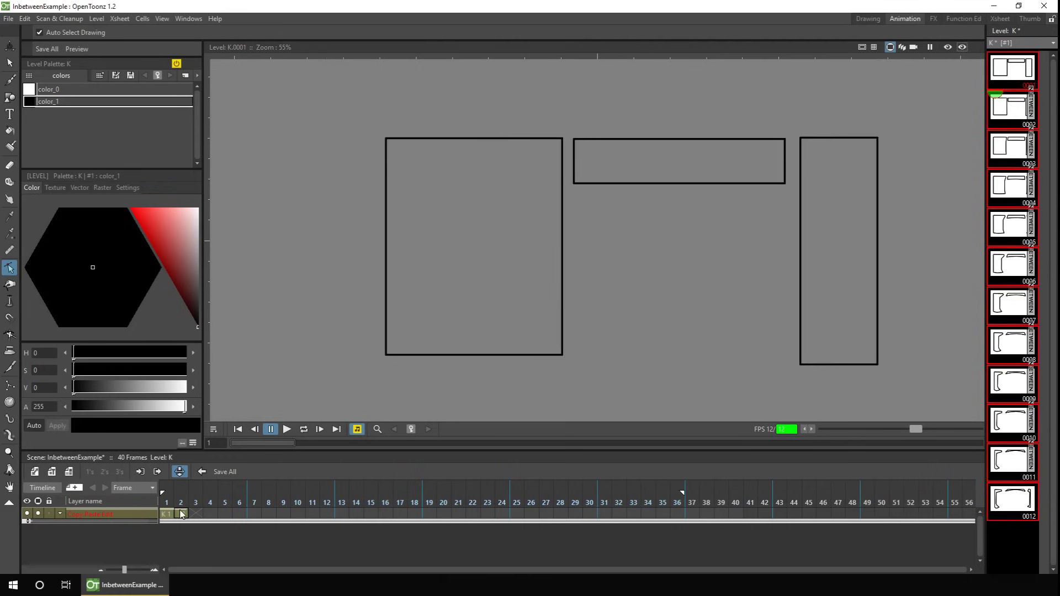
{"action": "left_click_drag", "start_coordinate": [182, 514], "coordinate": [176, 514]}
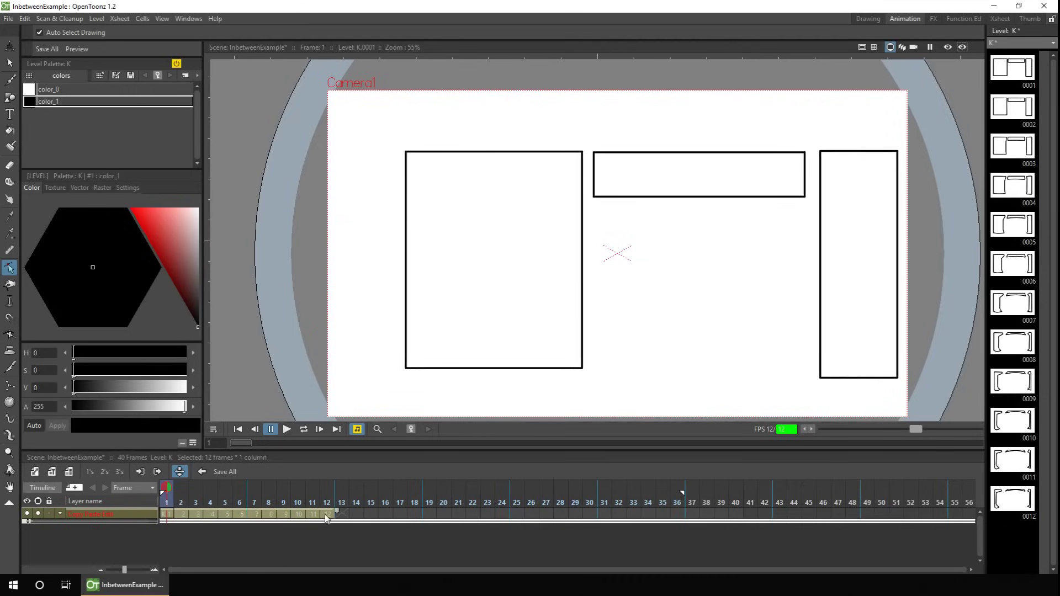
{"action": "right_click", "coordinate": [326, 517]}
{"action": "mouse_move", "coordinate": [422, 342]}
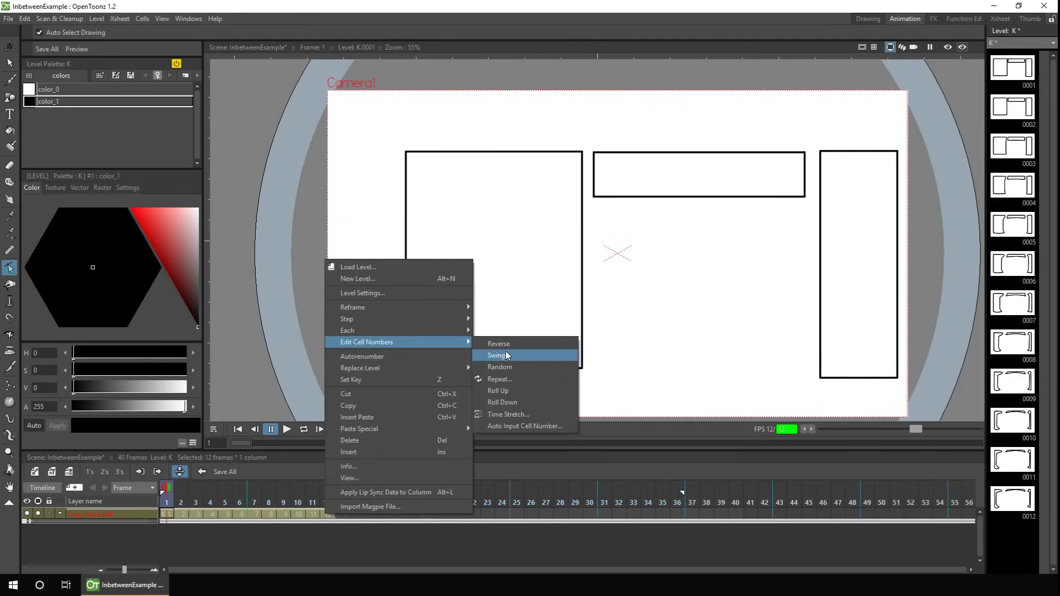
{"action": "left_click", "coordinate": [501, 355]}
Hold drawing 12 through frame 18 and the final drawing 1 through frame 36, and return to the first frame.
{"action": "left_click", "coordinate": [331, 515]}
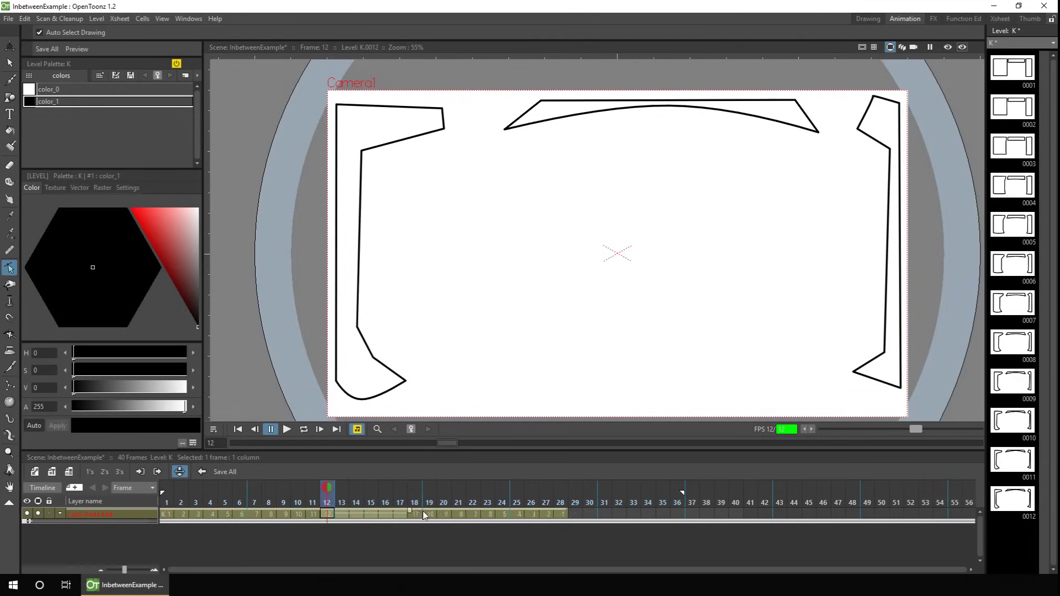
{"action": "left_click", "coordinate": [575, 515]}
{"action": "left_click_drag", "start_coordinate": [581, 518], "coordinate": [679, 514]}
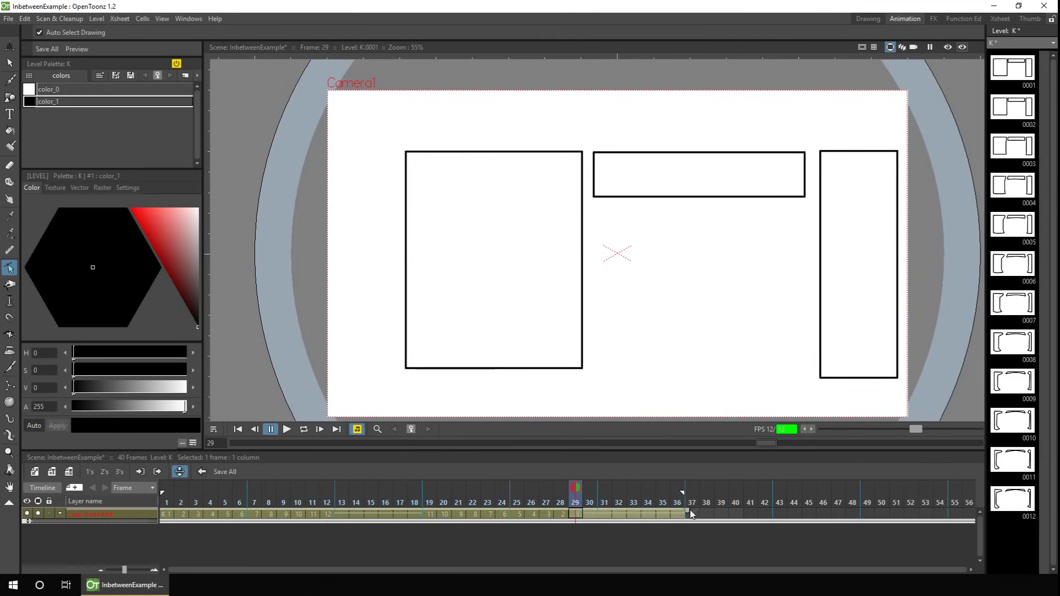
{"action": "left_click", "coordinate": [238, 430]}
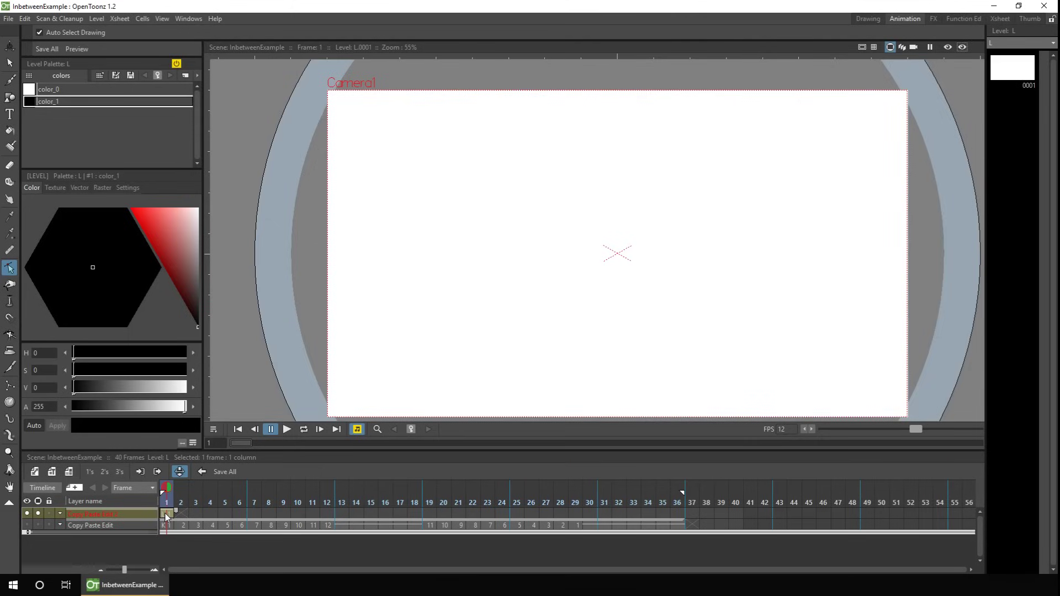
Draw a tall rectangle on frame 1 of the new layer and paste a copy of it into frame 2.
{"action": "left_click", "coordinate": [10, 98]}
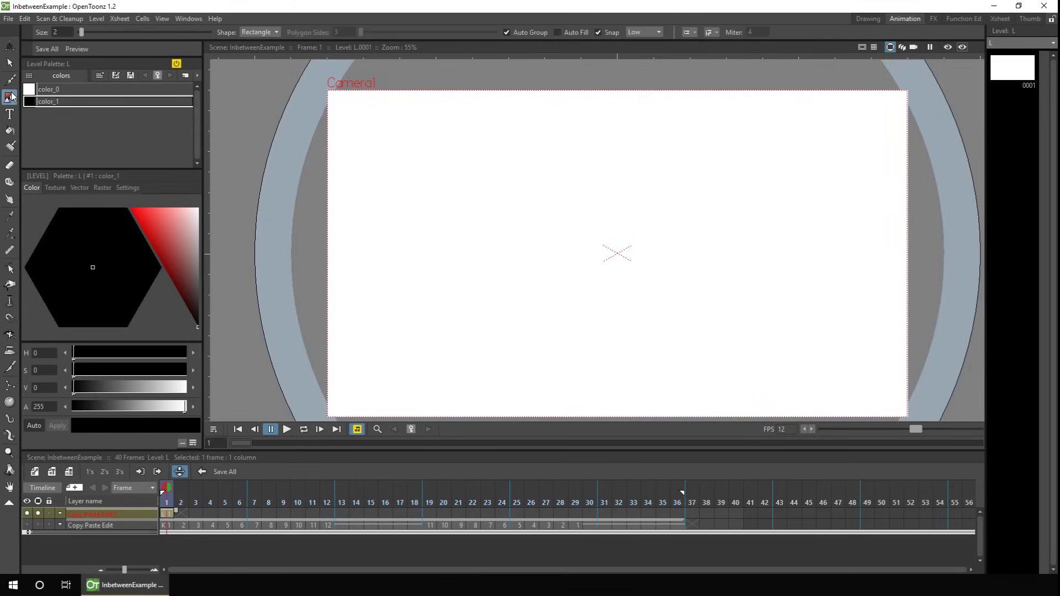
{"action": "left_click_drag", "start_coordinate": [497, 303], "coordinate": [540, 369]}
{"action": "key", "text": "s"}
{"action": "left_click", "coordinate": [414, 348]}
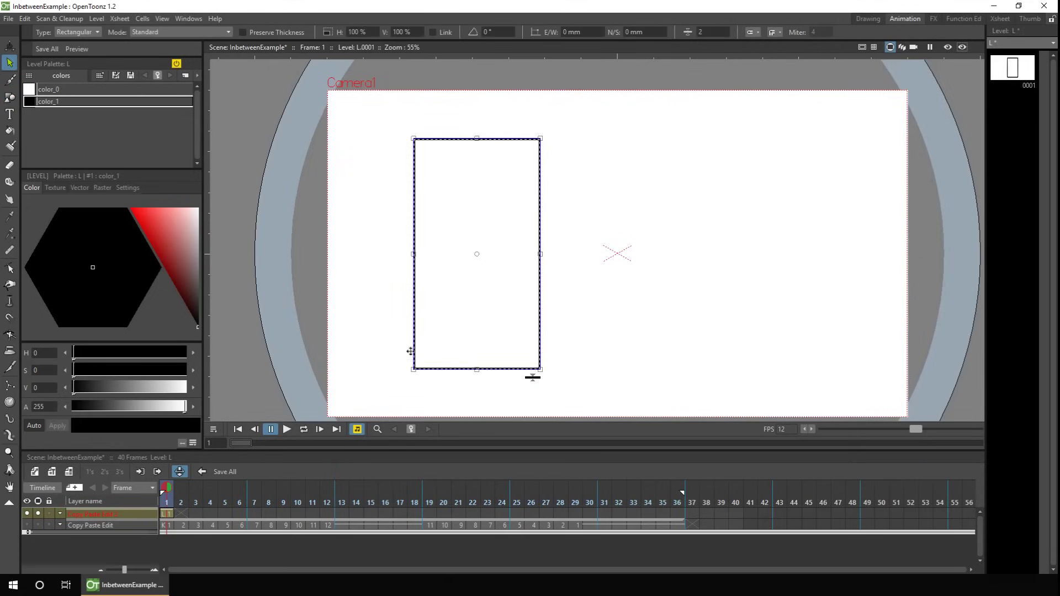
{"action": "key", "text": "."}
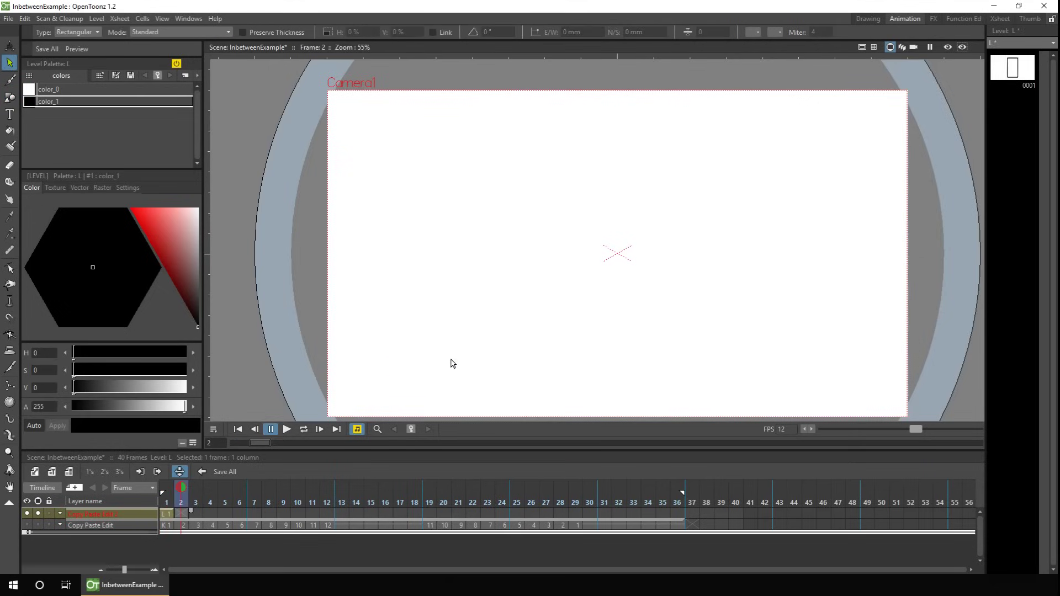
{"action": "key", "text": "ctrl+v"}
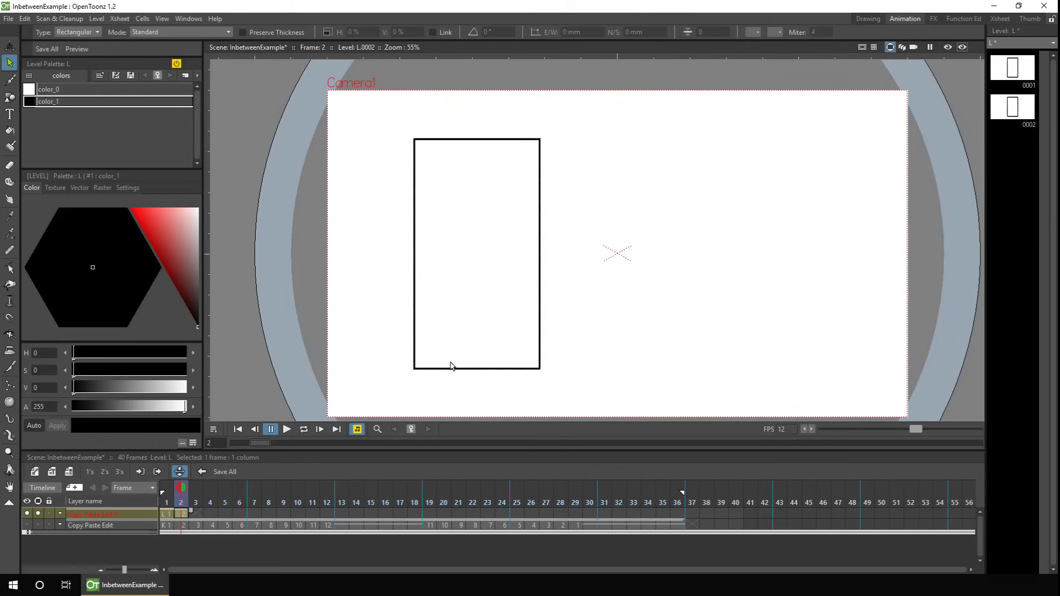
Move the copied rectangle's two right corners inward and beyond its top and bottom with the Control Point Editor, like an opening door.
{"action": "left_click", "coordinate": [10, 269]}
{"action": "left_click", "coordinate": [539, 370]}
{"action": "left_click_drag", "start_coordinate": [540, 371], "coordinate": [447, 403]}
{"action": "left_click_drag", "start_coordinate": [539, 139], "coordinate": [446, 126]}
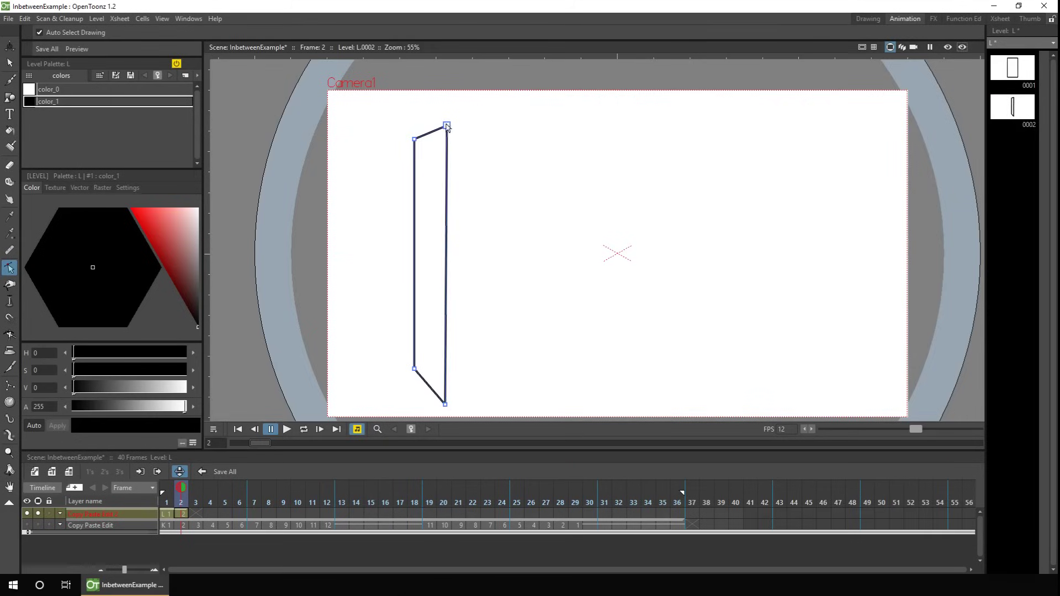
{"action": "left_click", "coordinate": [497, 326]}
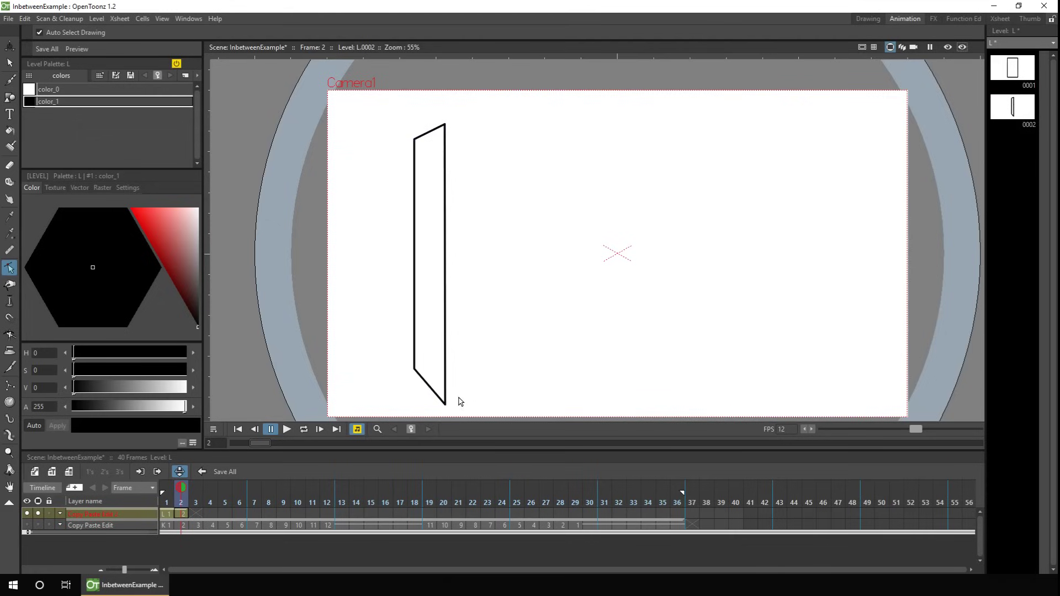
Draw a narrow rectangle along the door's outer edge on frame 2 and taper its outer corners slightly inward to show thickness.
{"action": "left_click", "coordinate": [10, 97]}
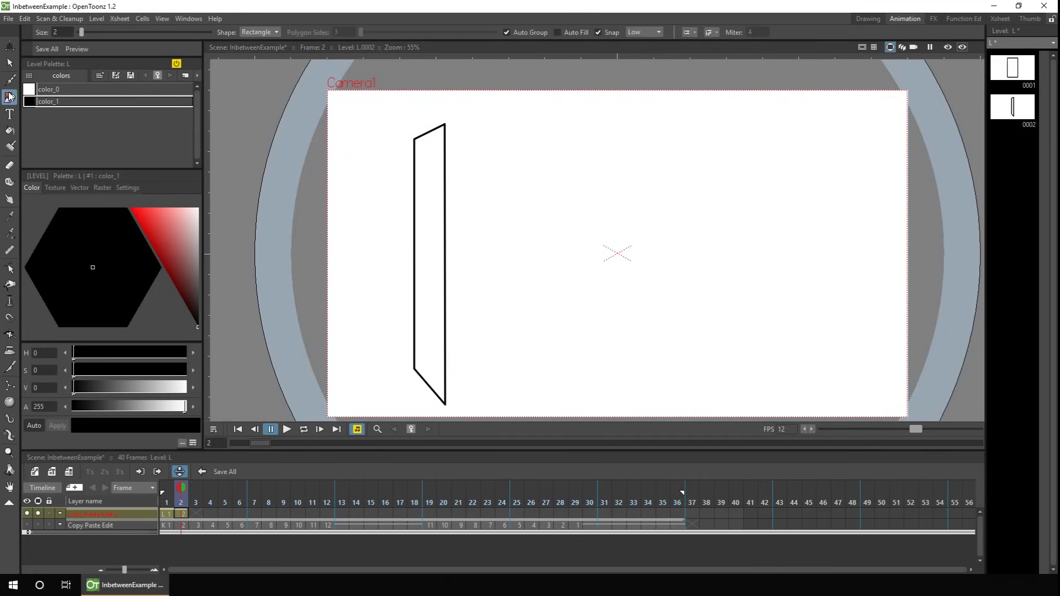
{"action": "mouse_move", "coordinate": [448, 128]}
{"action": "left_mouse_down"}
{"action": "mouse_move", "coordinate": [456, 407]}
{"action": "mouse_move", "coordinate": [445, 124]}
{"action": "left_mouse_up"}
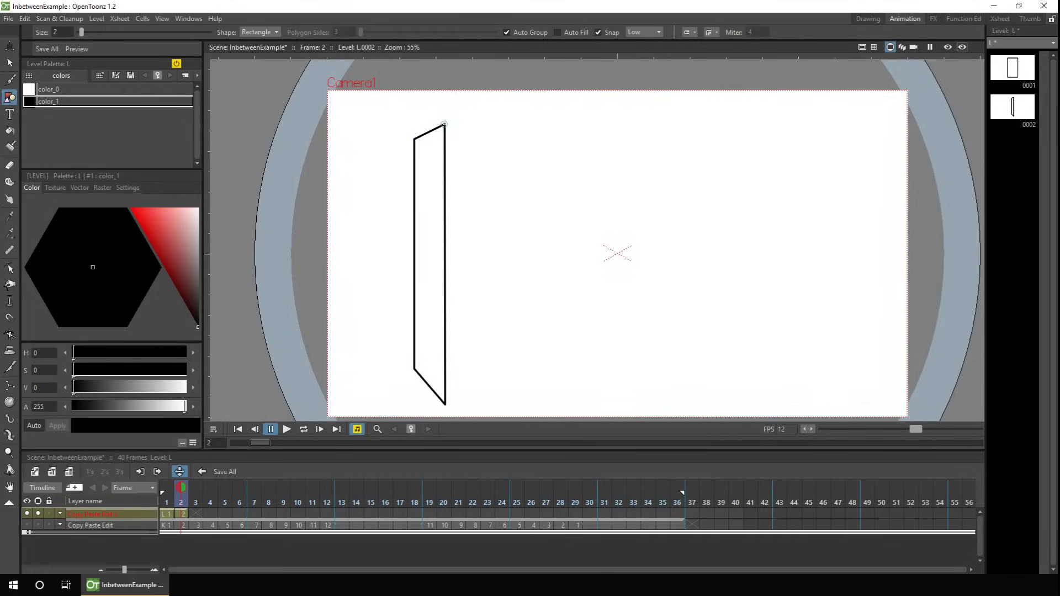
{"action": "left_click_drag", "start_coordinate": [457, 403], "coordinate": [458, 405]}
{"action": "left_click", "coordinate": [9, 269]}
{"action": "left_click", "coordinate": [447, 406]}
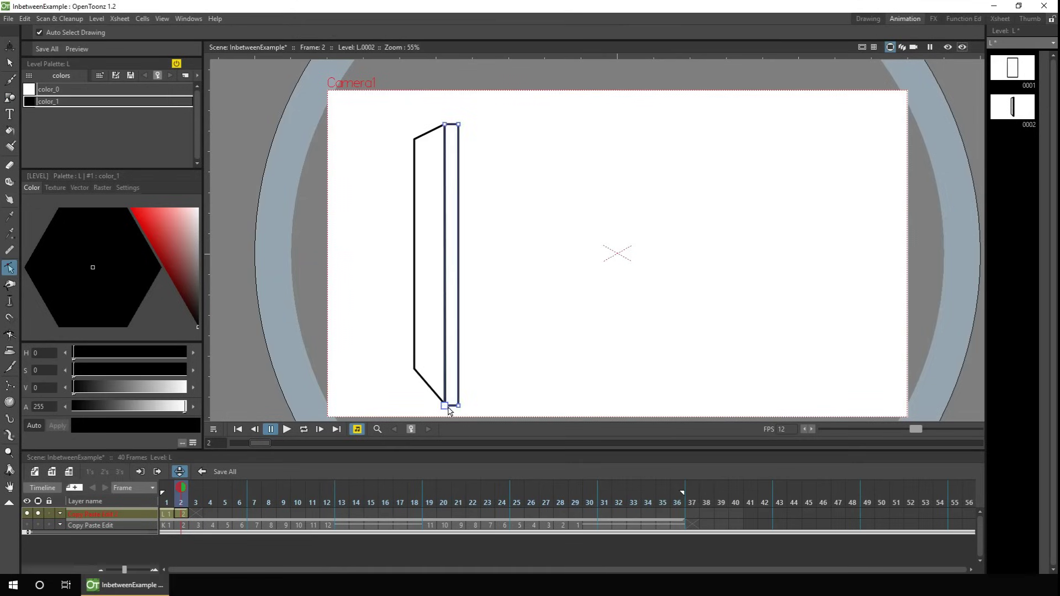
{"action": "left_click", "coordinate": [499, 367]}
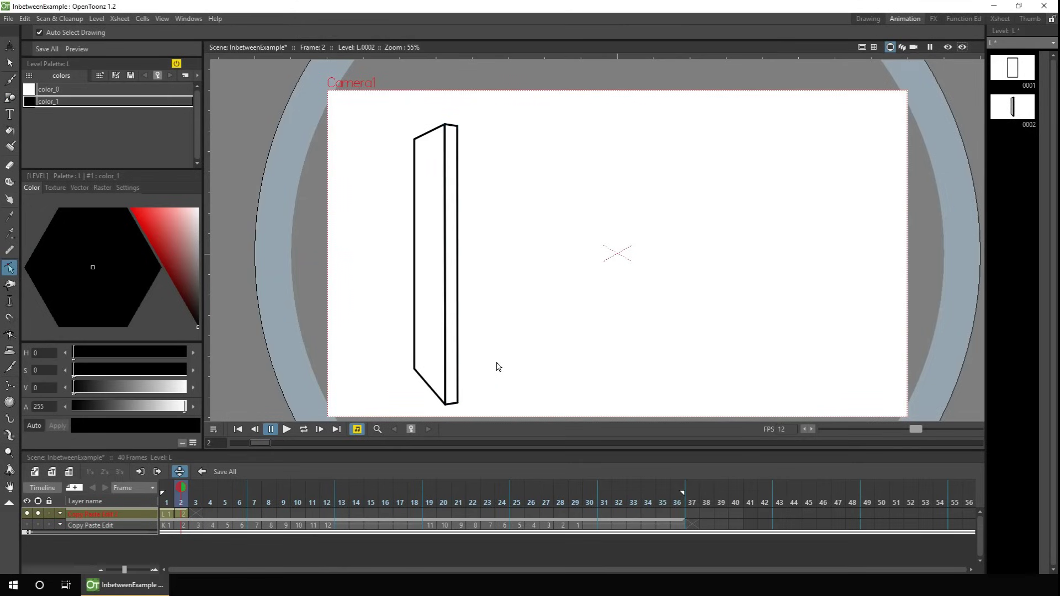
Copy the narrow edge shape from frame 2 into frame 1 and place the copy beside the tall rectangle.
{"action": "left_click", "coordinate": [10, 64]}
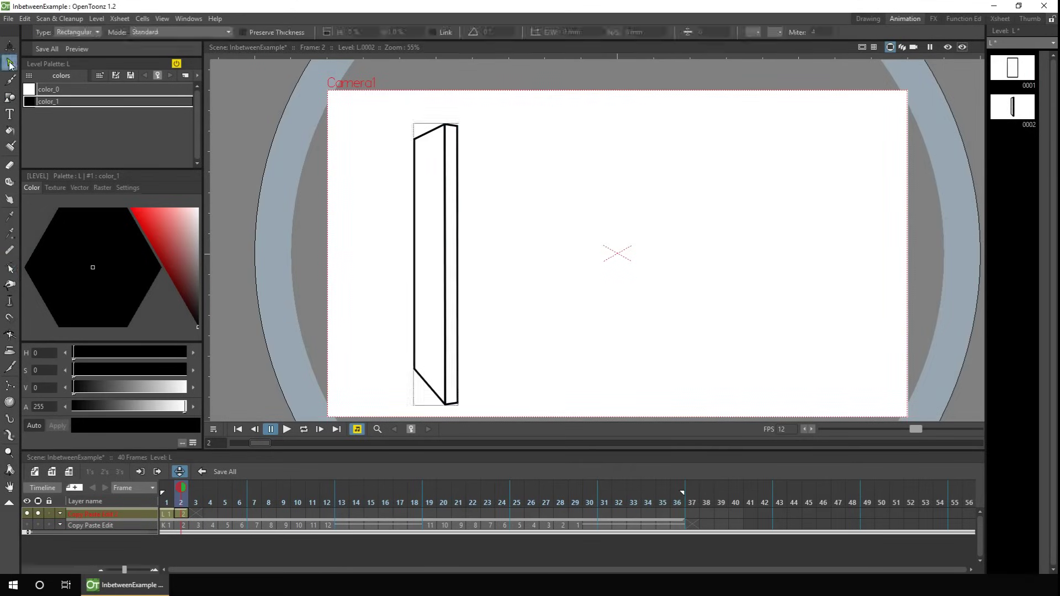
{"action": "left_click", "coordinate": [457, 182]}
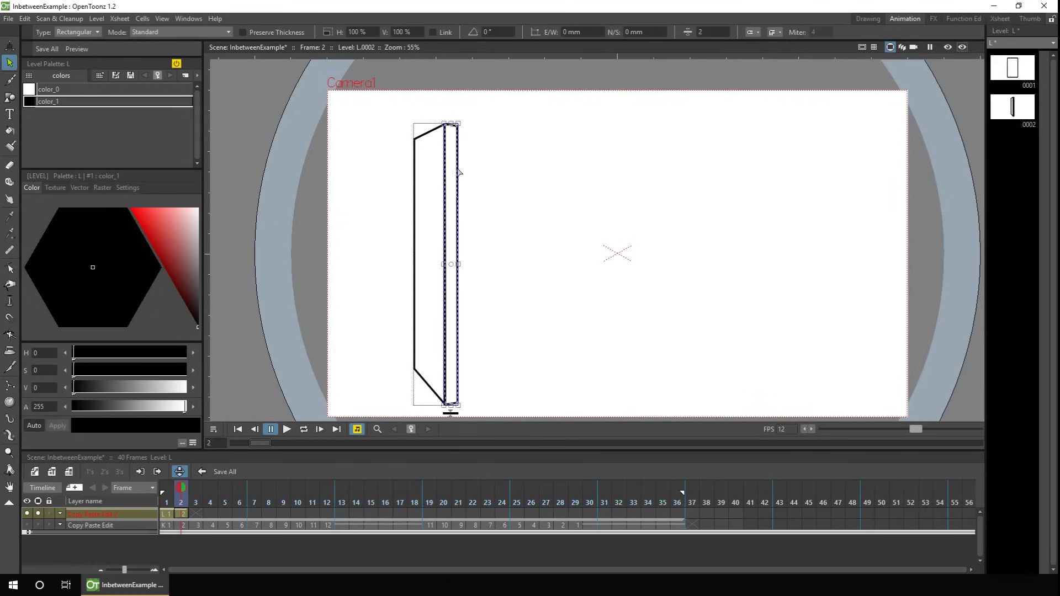
{"action": "left_click", "coordinate": [172, 512]}
{"action": "key", "text": "ctrl+v"}
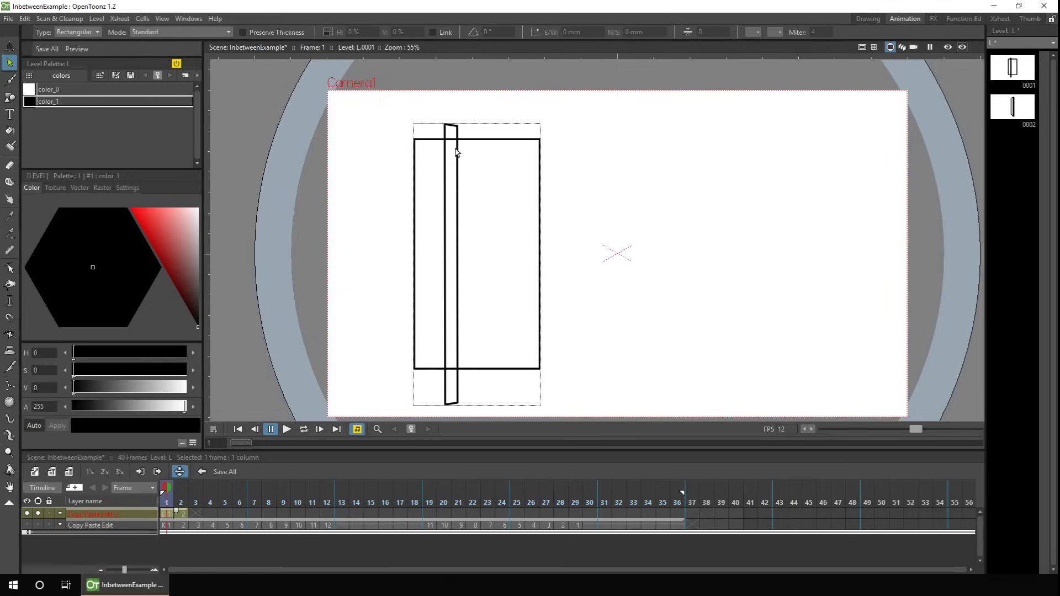
{"action": "left_click_drag", "start_coordinate": [454, 148], "coordinate": [575, 147]}
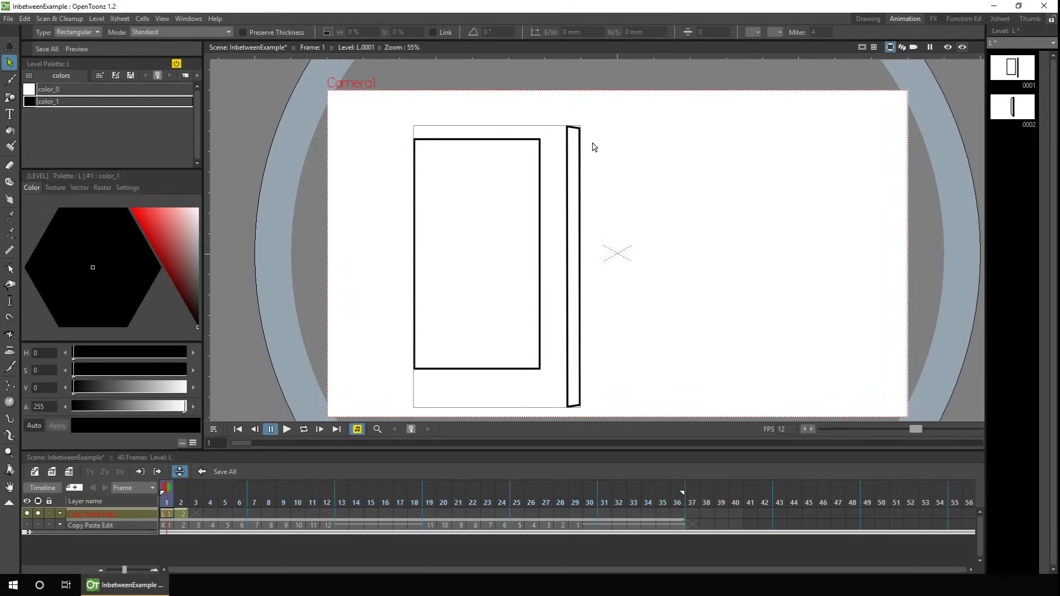
Collapse the copied edge shape on frame 1 by moving its four control points onto the tall rectangle's right-hand corners.
{"action": "left_click", "coordinate": [10, 269]}
{"action": "left_click_drag", "start_coordinate": [567, 128], "coordinate": [542, 141]}
{"action": "left_click_drag", "start_coordinate": [568, 408], "coordinate": [540, 372]}
{"action": "left_click_drag", "start_coordinate": [580, 130], "coordinate": [542, 142]}
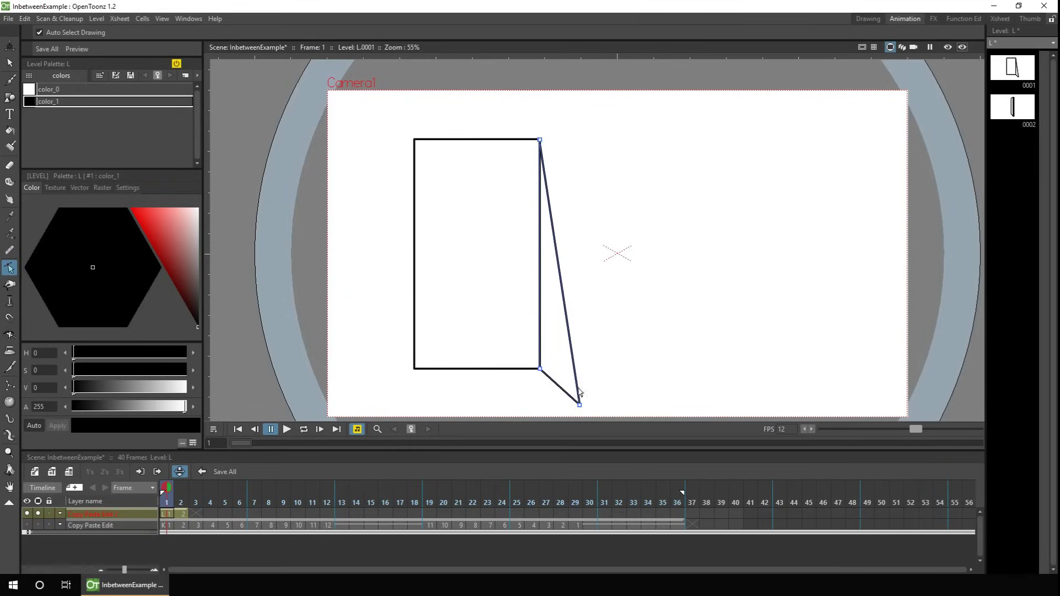
{"action": "left_click_drag", "start_coordinate": [581, 408], "coordinate": [541, 376]}
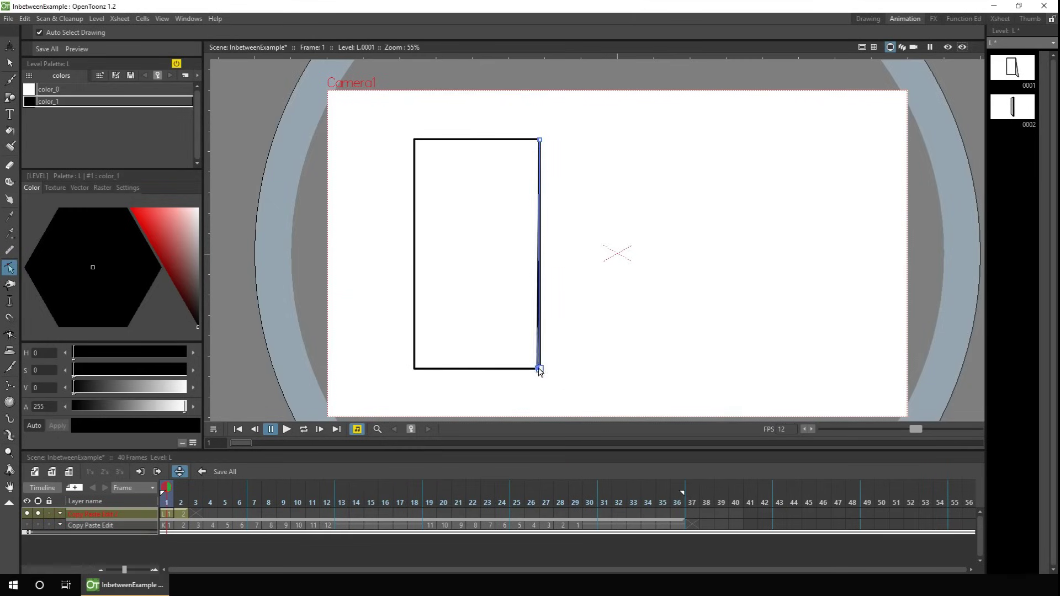
Insert blank drawings ahead of the open-door drawing until it becomes drawing 24 of the level.
{"action": "left_click", "coordinate": [1012, 107]}
{"action": "key", "text": "Insert"}
{"action": "key", "text": "Insert"}
{"action": "key", "text": "Insert"}
{"action": "key", "text": "Insert"}
{"action": "key", "text": "Insert"}
{"action": "key", "text": "Insert"}
{"action": "key", "text": "Insert"}
{"action": "key", "text": "Insert"}
{"action": "key", "text": "Insert"}
{"action": "key", "text": "Insert"}
{"action": "key", "text": "Insert"}
{"action": "key", "text": "Insert"}
{"action": "key", "text": "Insert"}
{"action": "key", "text": "Insert"}
{"action": "key", "text": "Insert"}
{"action": "key", "text": "Insert"}
{"action": "key", "text": "Insert"}
{"action": "key", "text": "Insert"}
{"action": "key", "text": "Insert"}
{"action": "key", "text": "Insert"}
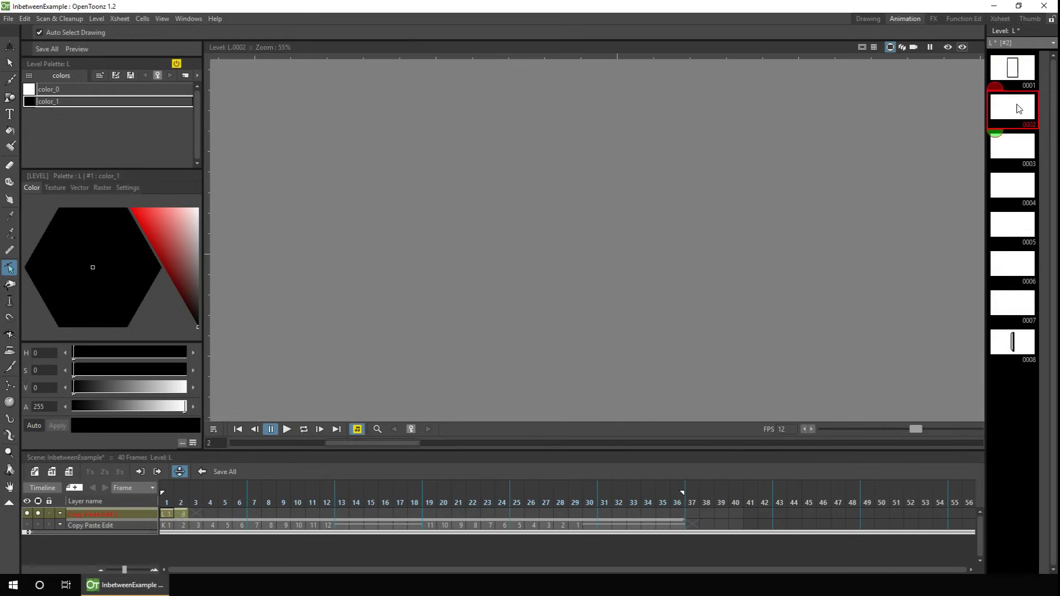
{"action": "key", "text": "ctrl+z"}
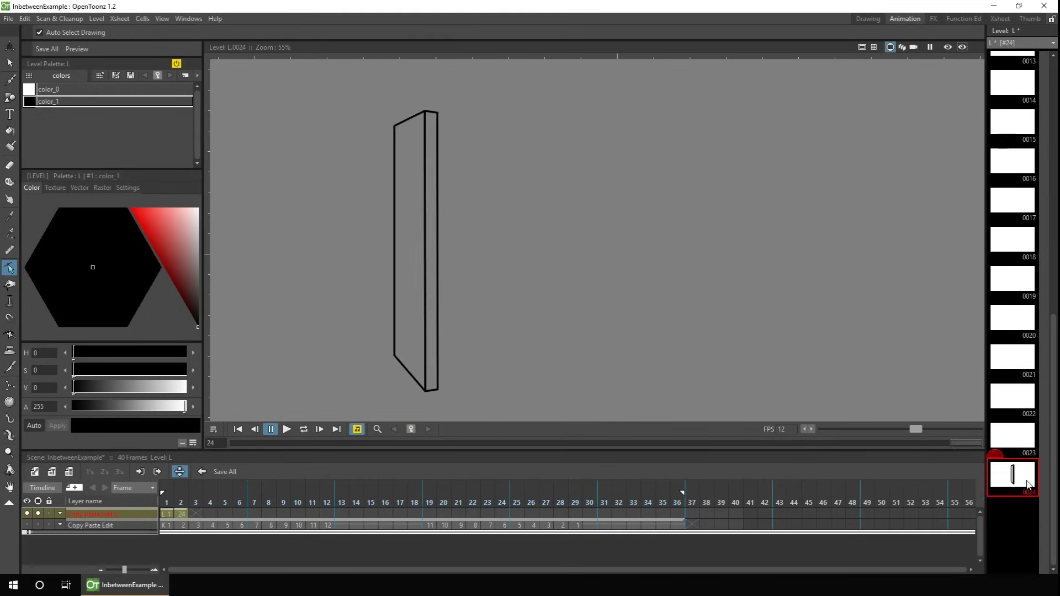
Generate inbetweens across the door level's drawings 1 to 24 with Ease In / Ease Out interpolation.
{"action": "mouse_move", "coordinate": [1052, 353]}
{"action": "left_mouse_down"}
{"action": "mouse_move", "coordinate": [1050, 104]}
{"action": "mouse_move", "coordinate": [1051, 354]}
{"action": "left_mouse_up"}
{"action": "left_click", "coordinate": [1014, 469], "text": "shift"}
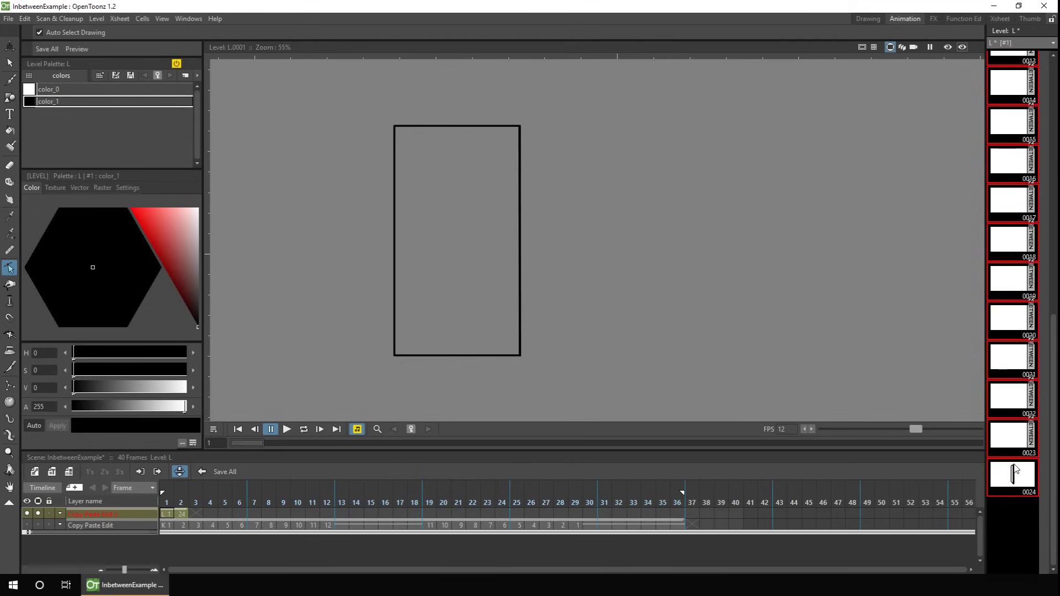
{"action": "left_click", "coordinate": [1031, 239]}
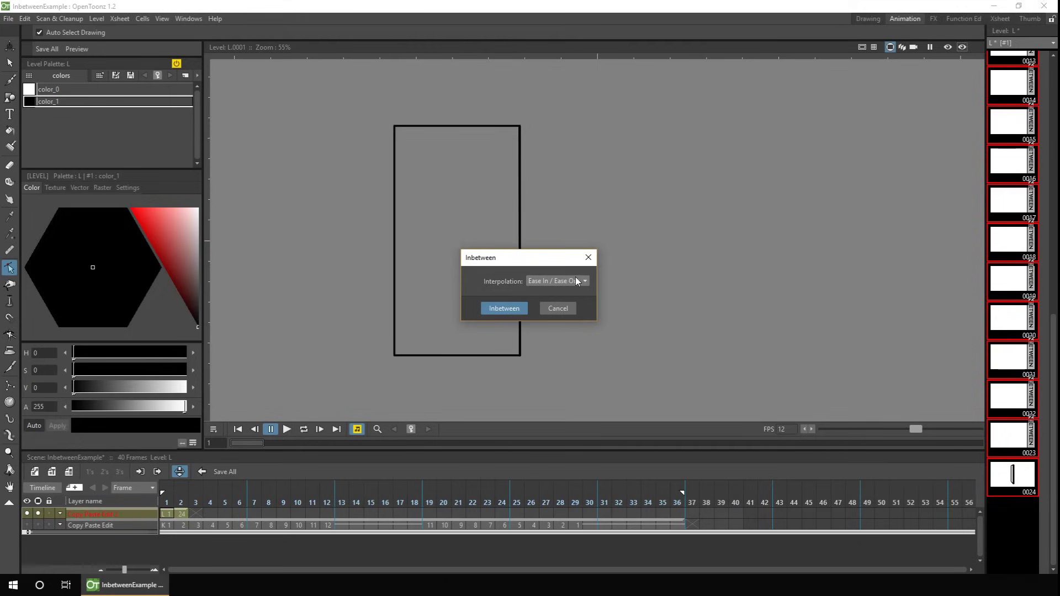
{"action": "left_click", "coordinate": [503, 308]}
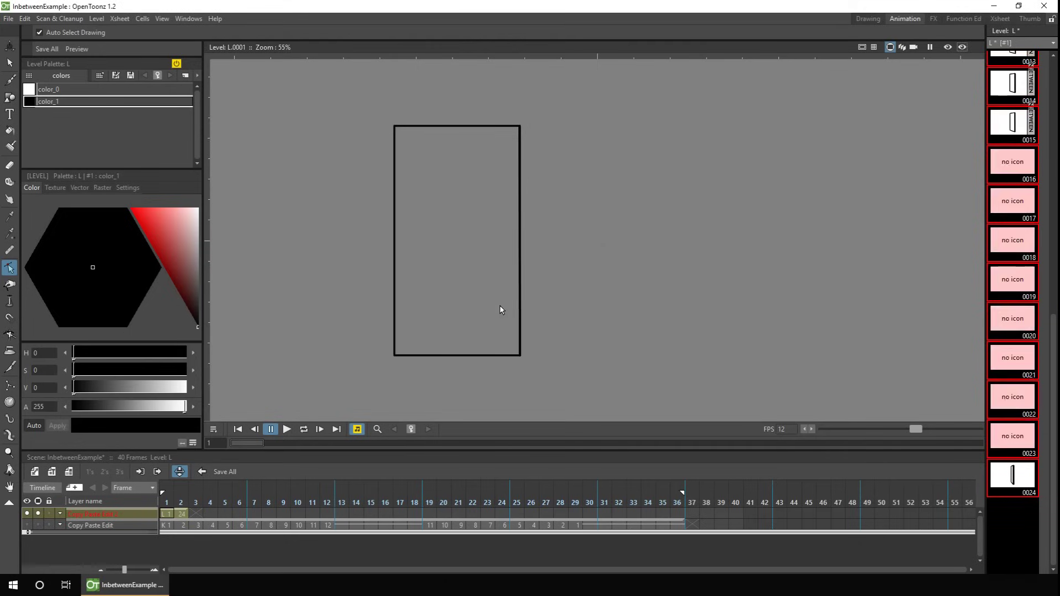
Expose door drawings 1 to 24 from frame 1, hold drawing 24 through frame 36, and run the drawings in reverse from frame 37.
{"action": "left_click", "coordinate": [182, 514]}
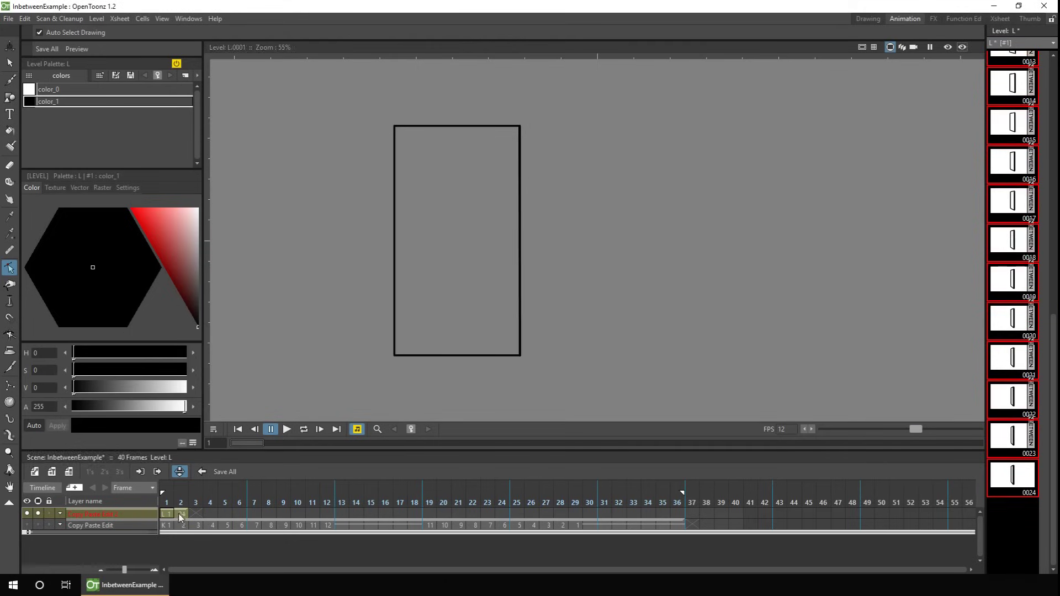
{"action": "left_click", "coordinate": [167, 514]}
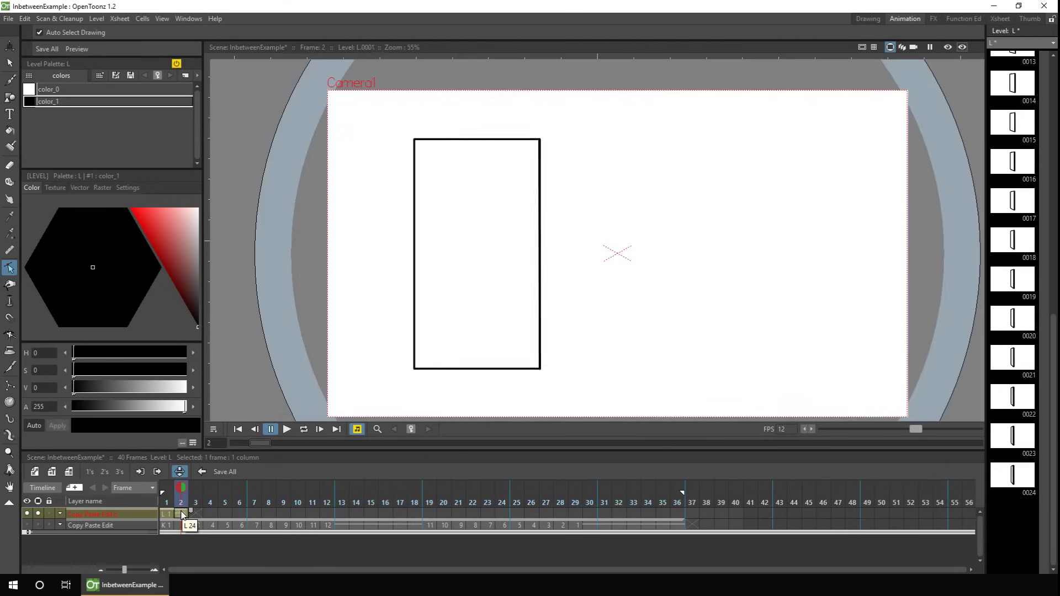
{"action": "left_click", "coordinate": [502, 514], "text": "shift"}
{"action": "right_click", "coordinate": [497, 514]}
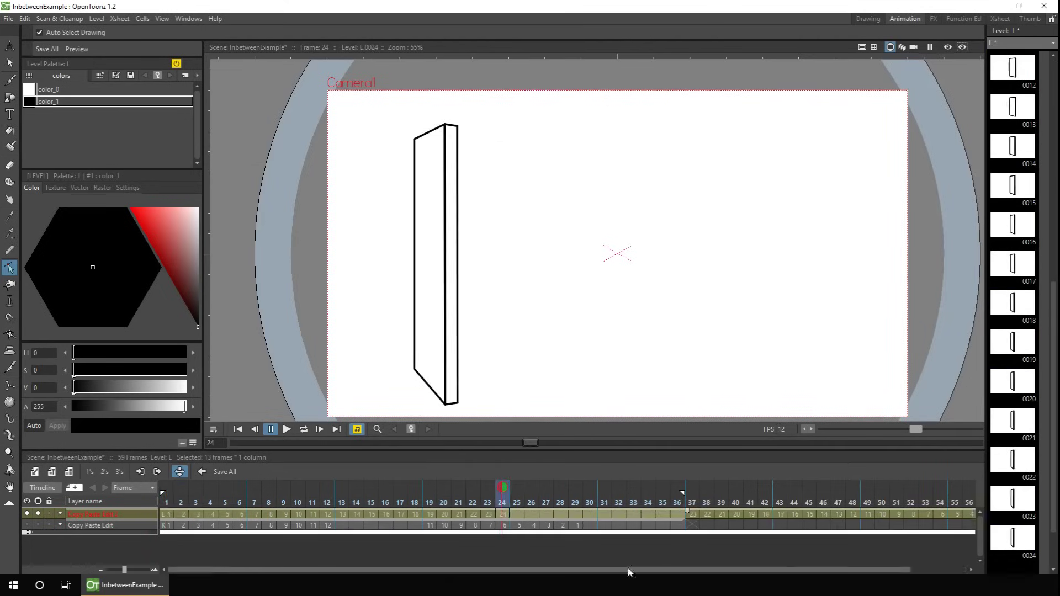
Return to frame 1 and play the door animation in a loop at 24 FPS.
{"action": "left_click", "coordinate": [166, 504]}
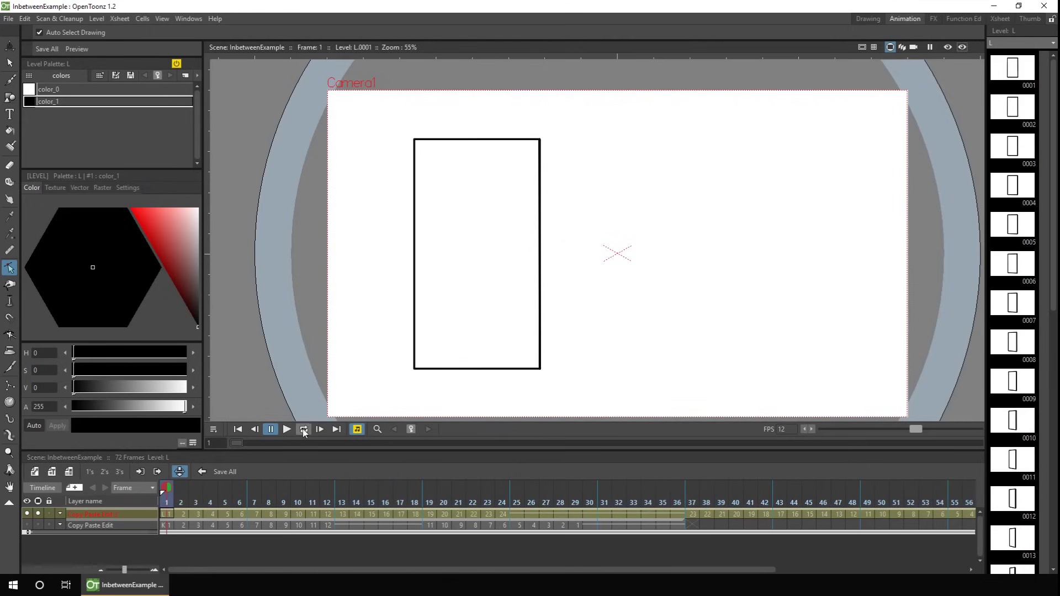
{"action": "left_click", "coordinate": [304, 431]}
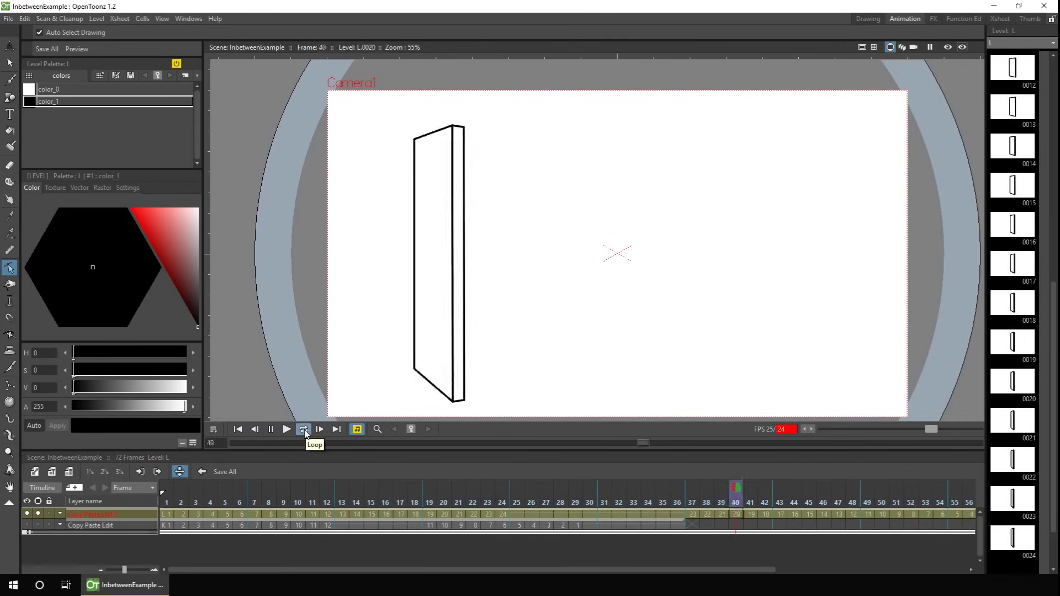